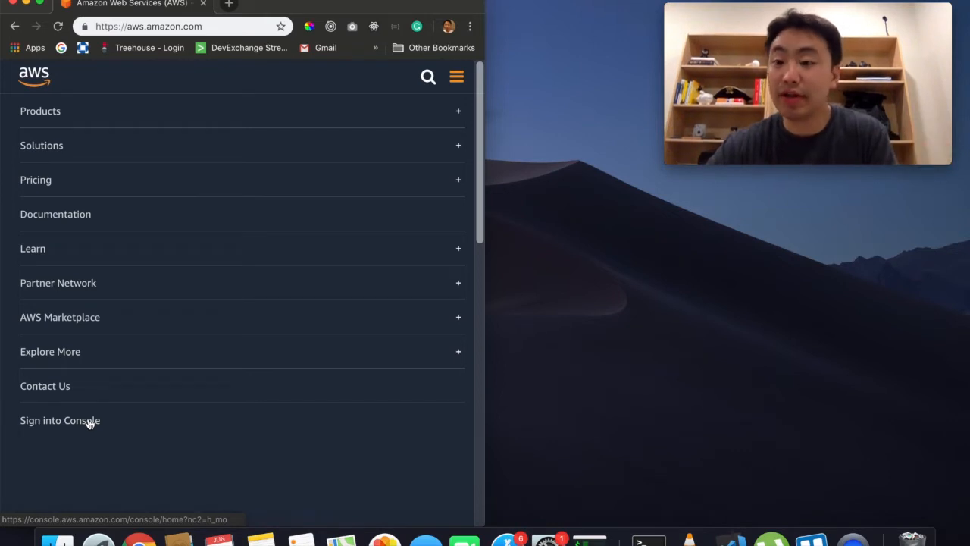
Step: Sign into the AWS Management Console and maximize the browser window to full width
{"action": "left_click", "coordinate": [88, 422]}
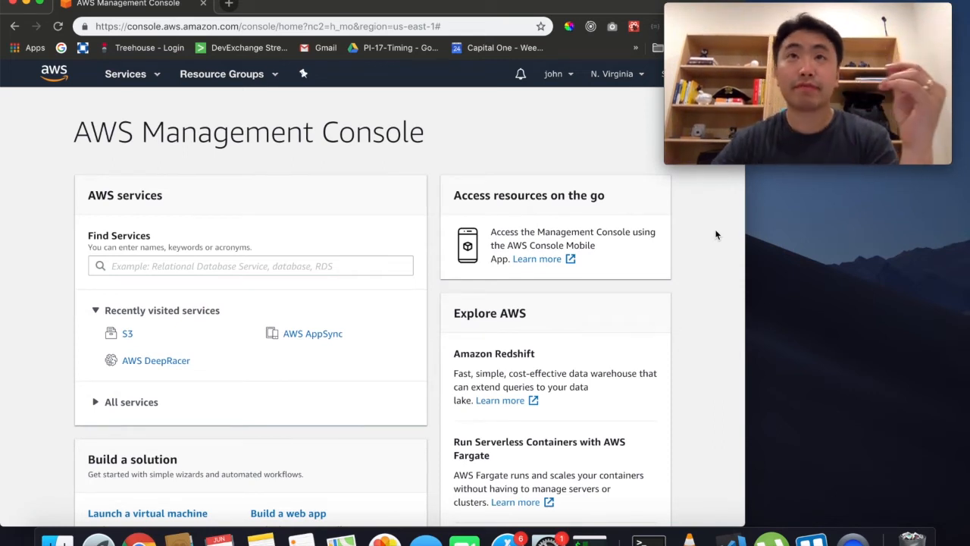
{"action": "key", "text": "alt+super+f"}
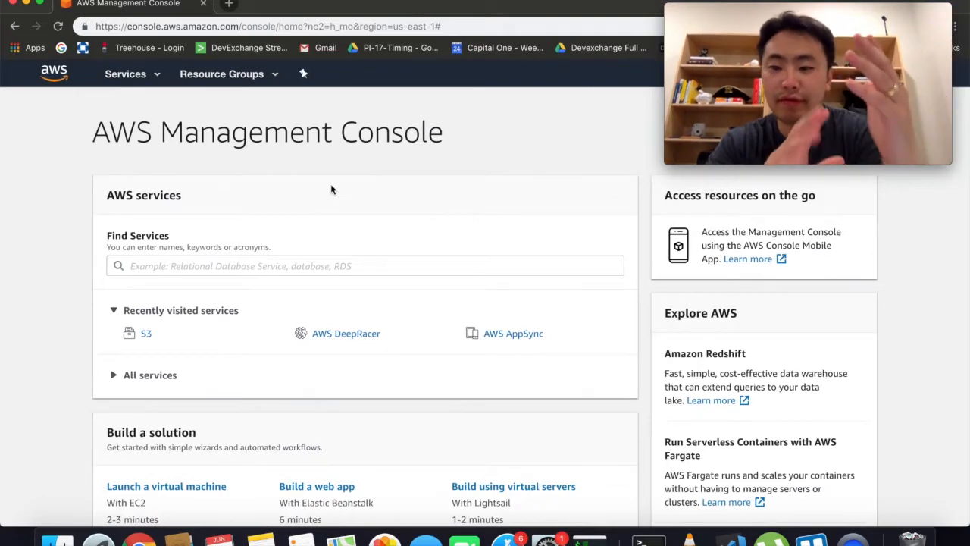
{"action": "scroll", "coordinate": [330, 189], "scroll_direction": "down", "scroll_amount": 1}
{"action": "scroll", "coordinate": [331, 190], "scroll_direction": "up", "scroll_amount": 1}
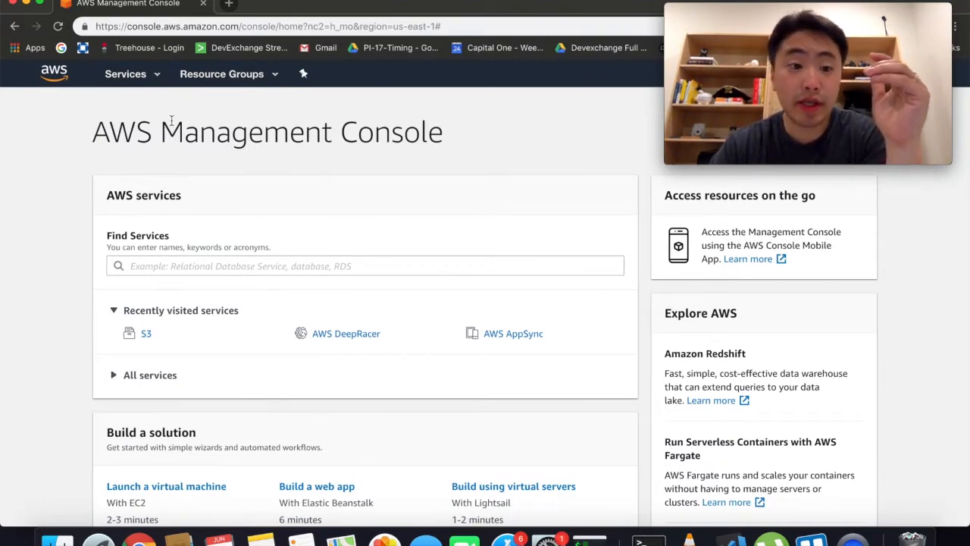
Step: Browse the service shortcut customization page, then bring up the full AWS services catalogue
{"action": "left_click", "coordinate": [130, 76]}
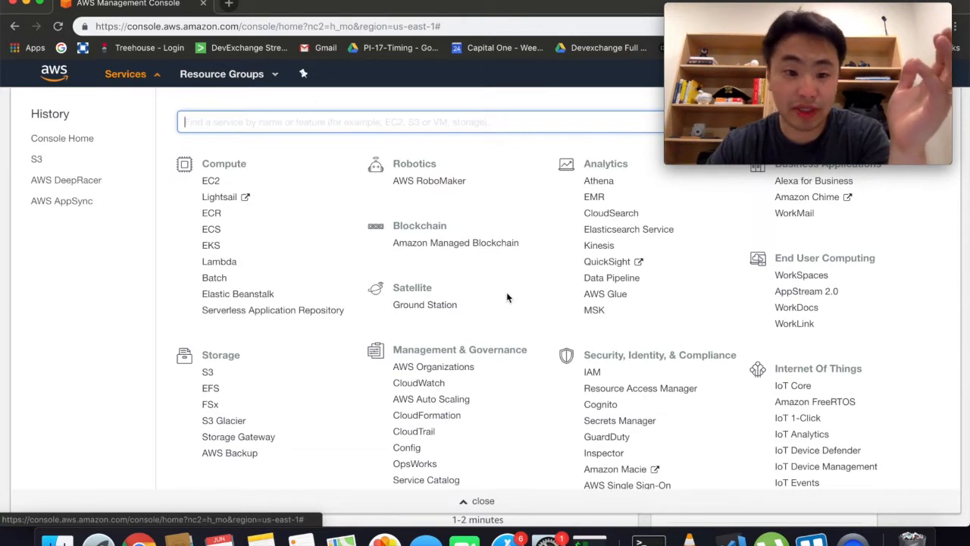
{"action": "left_click", "coordinate": [129, 76]}
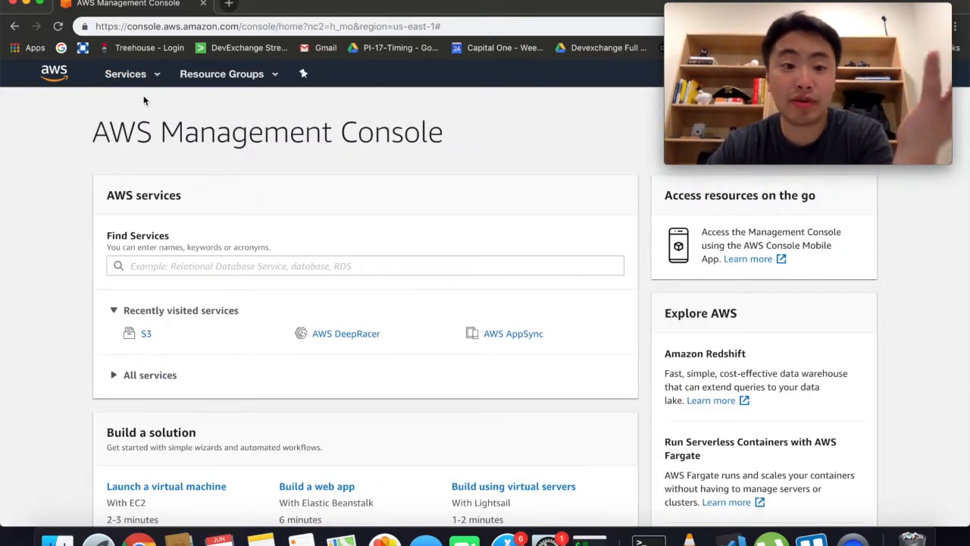
{"action": "left_click", "coordinate": [127, 74]}
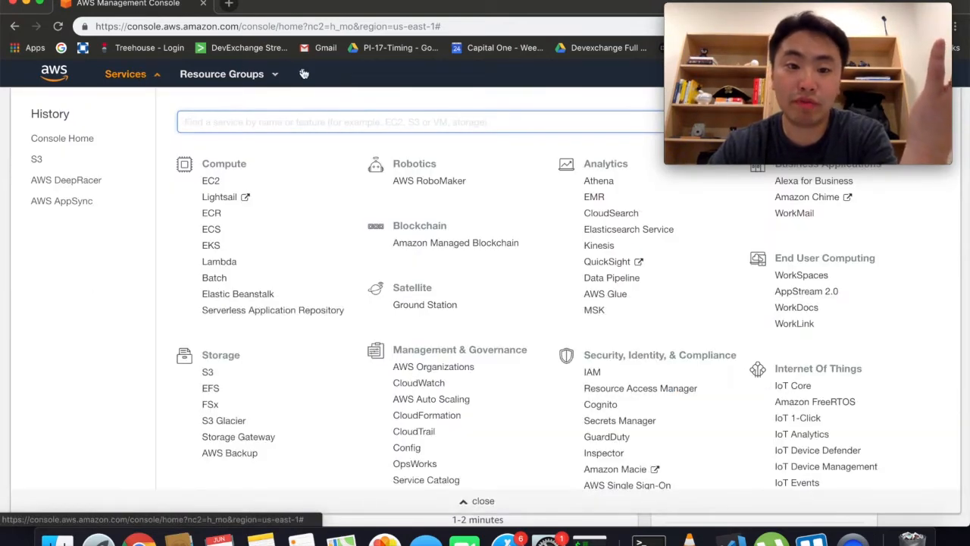
{"action": "left_click", "coordinate": [303, 74]}
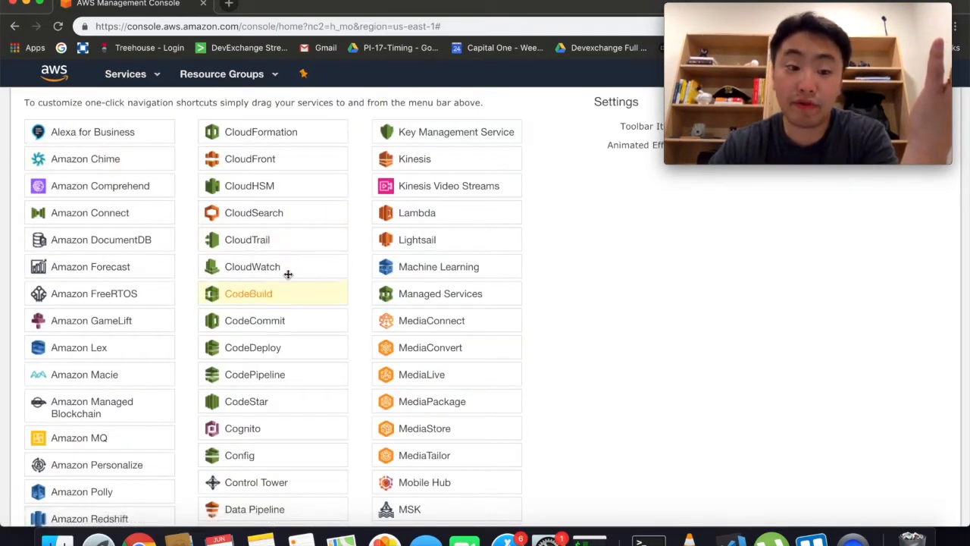
{"action": "scroll", "coordinate": [198, 256], "scroll_direction": "down", "scroll_amount": 5}
{"action": "scroll", "coordinate": [195, 256], "scroll_direction": "down", "scroll_amount": 9}
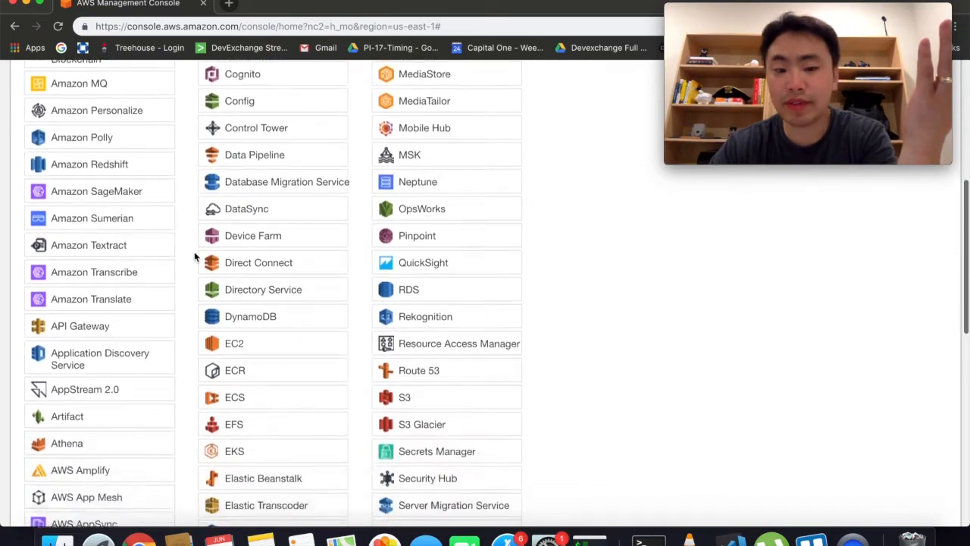
{"action": "scroll", "coordinate": [195, 256], "scroll_direction": "down", "scroll_amount": 3}
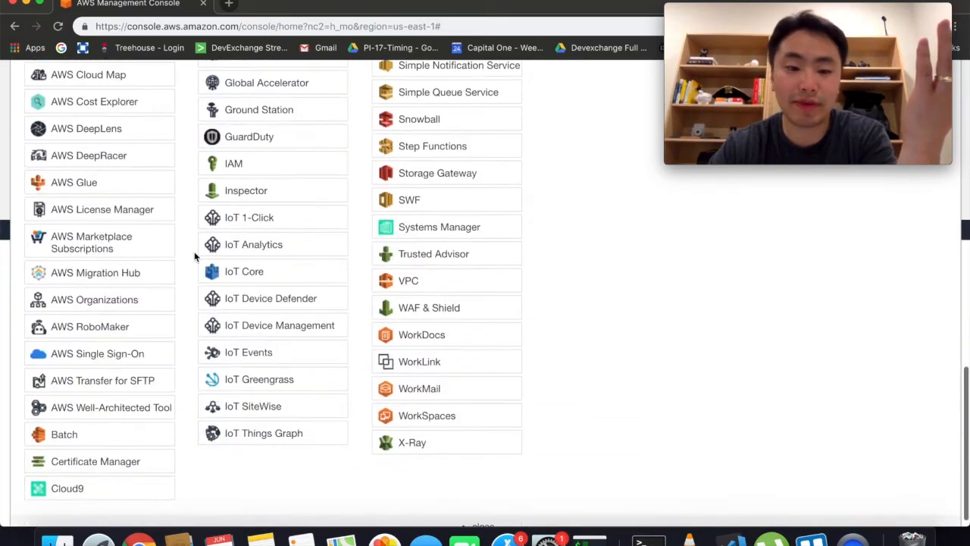
{"action": "scroll", "coordinate": [194, 256], "scroll_direction": "up", "scroll_amount": 15}
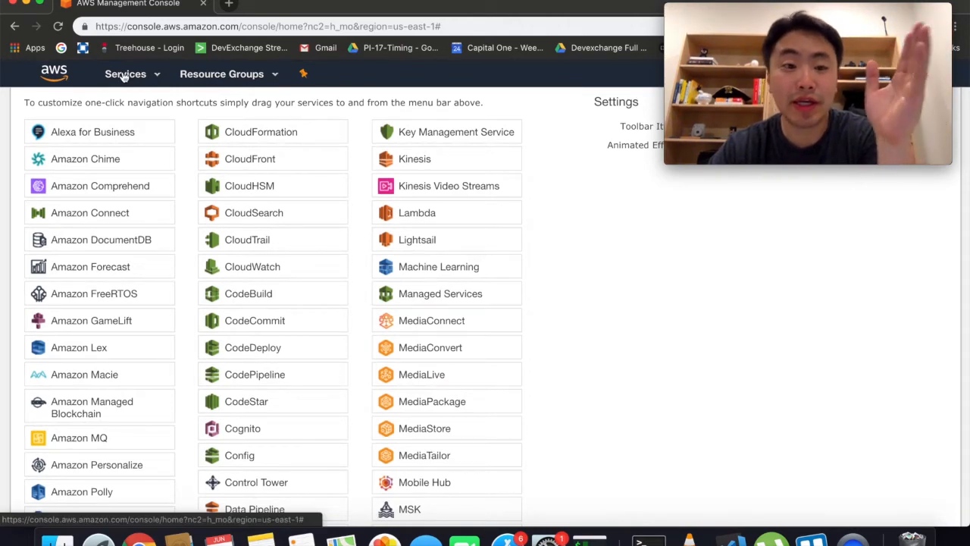
{"action": "left_click", "coordinate": [124, 76]}
{"action": "scroll", "coordinate": [214, 242], "scroll_direction": "down", "scroll_amount": 2}
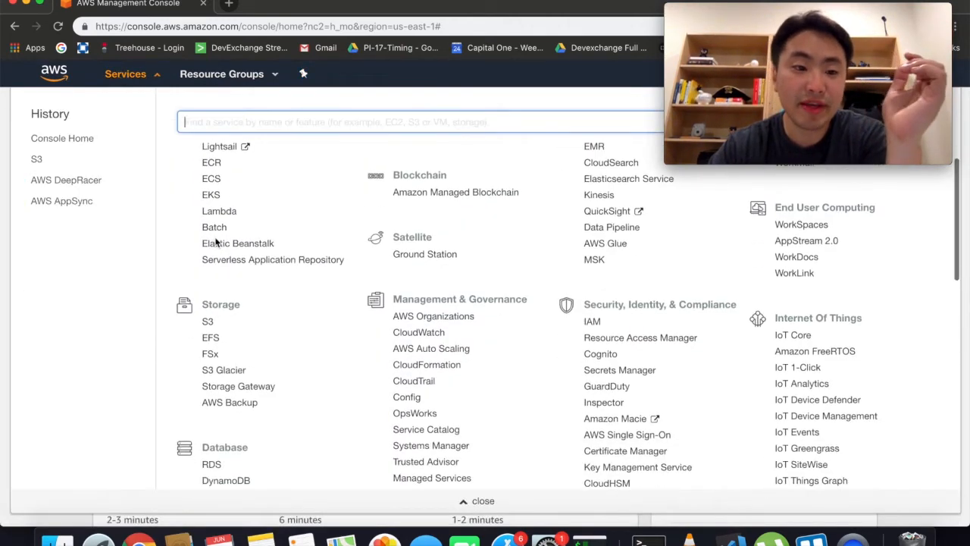
{"action": "scroll", "coordinate": [215, 241], "scroll_direction": "up", "scroll_amount": 2}
Step: Search services for s3 and go to the Amazon S3 buckets page
{"action": "type", "text": "s3"}
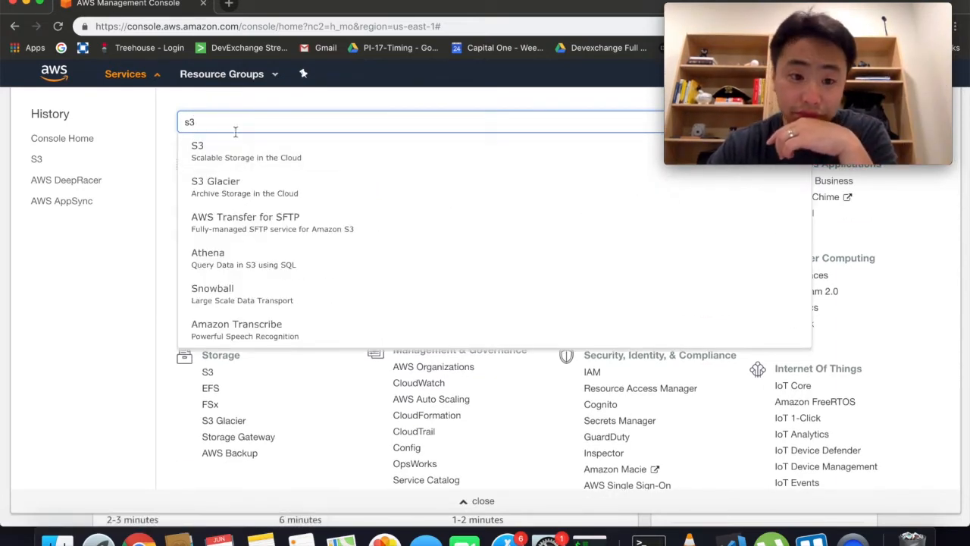
{"action": "left_click", "coordinate": [245, 169]}
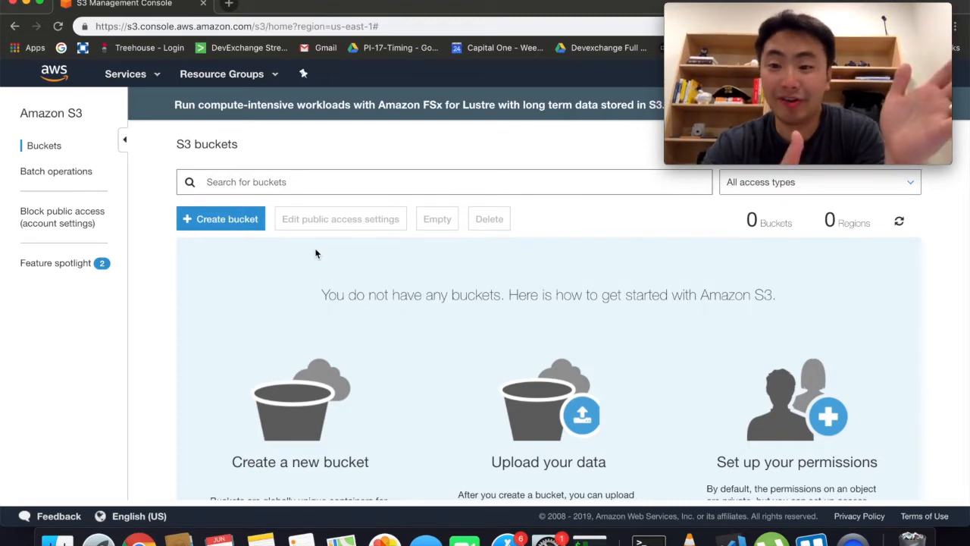
{"action": "scroll", "coordinate": [212, 312], "scroll_direction": "down", "scroll_amount": 3}
{"action": "scroll", "coordinate": [214, 311], "scroll_direction": "up", "scroll_amount": 3}
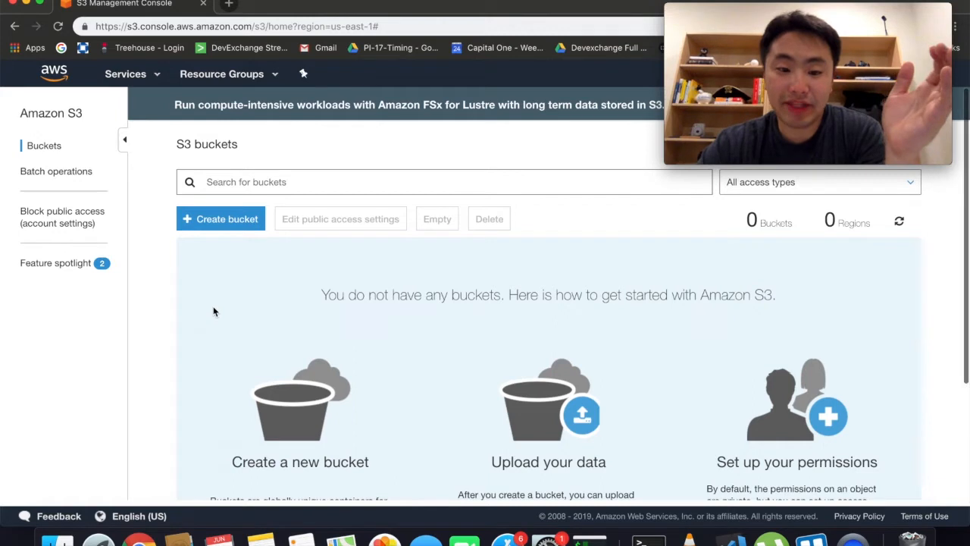
Step: Start creating a new bucket named soul-encoded-test
{"action": "left_click", "coordinate": [210, 226]}
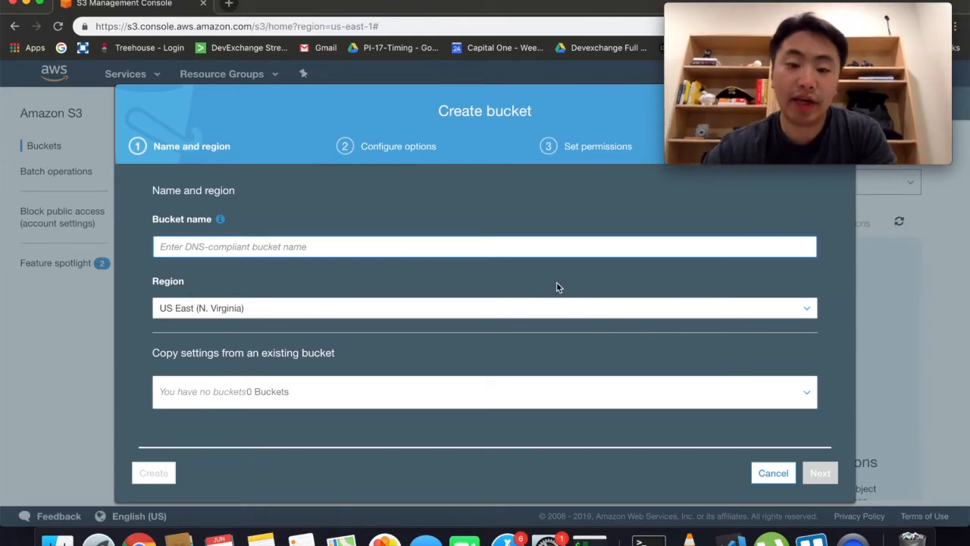
{"action": "left_click", "coordinate": [463, 244]}
{"action": "left_click", "coordinate": [277, 349]}
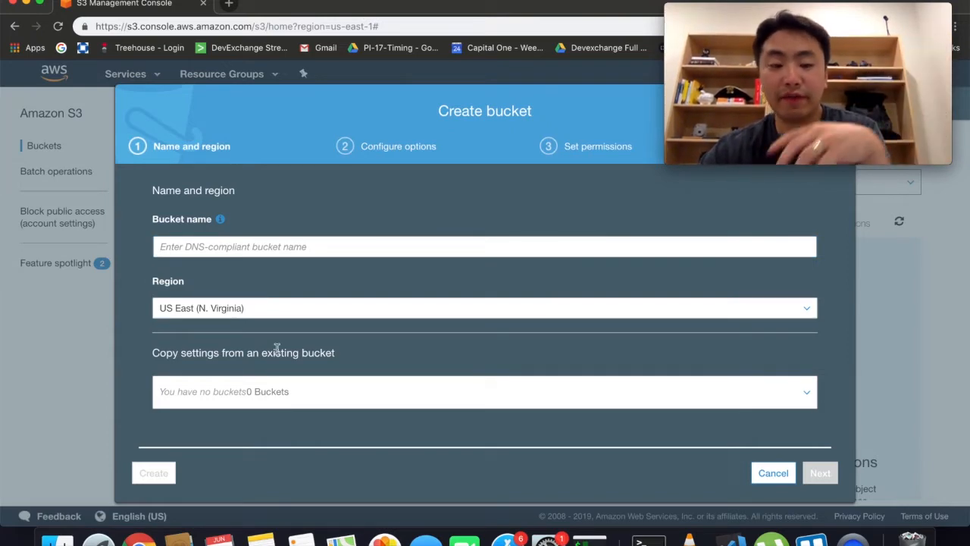
{"action": "left_click", "coordinate": [257, 250]}
{"action": "type", "text": "test"}
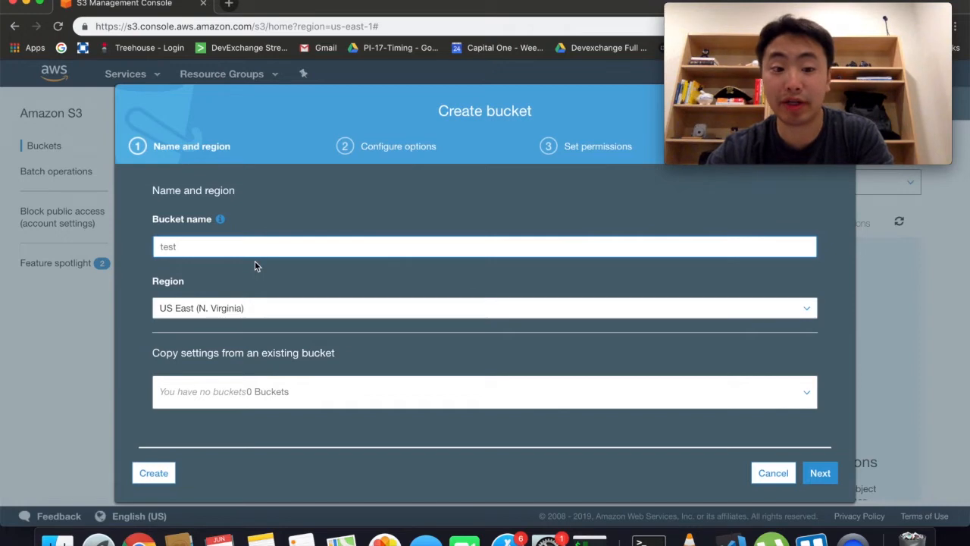
{"action": "key", "text": "super+a"}
{"action": "key", "text": "BackSpace"}
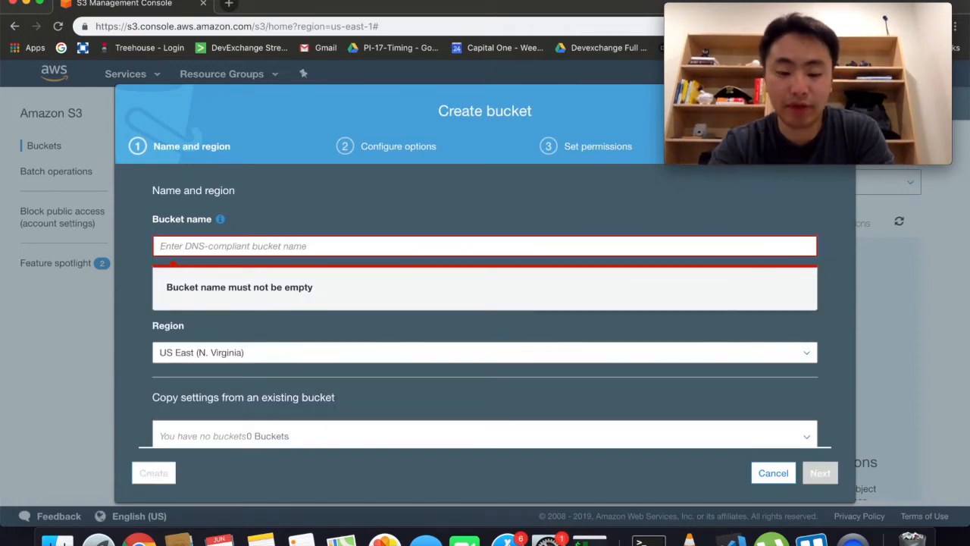
{"action": "type", "text": "soul"}
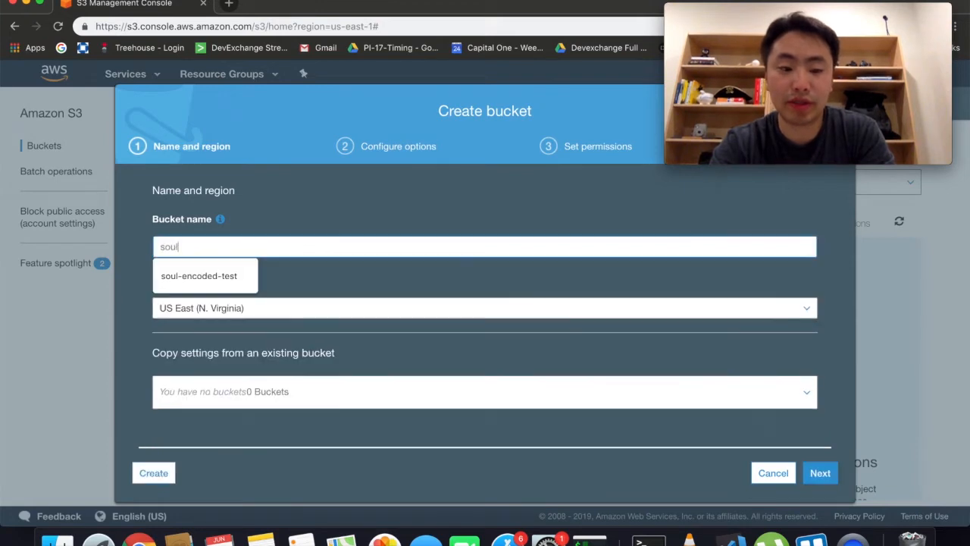
{"action": "type", "text": "-encoded-test"}
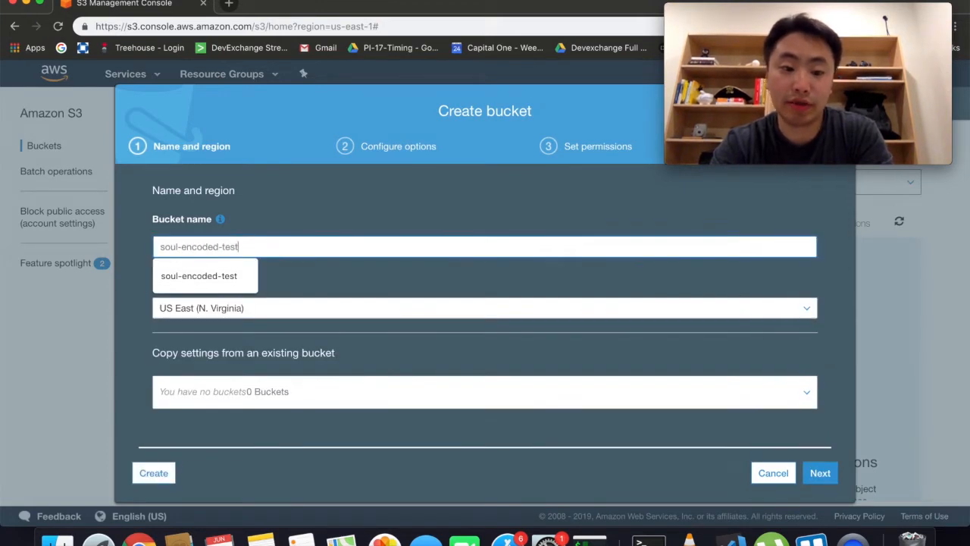
{"action": "left_click", "coordinate": [200, 276]}
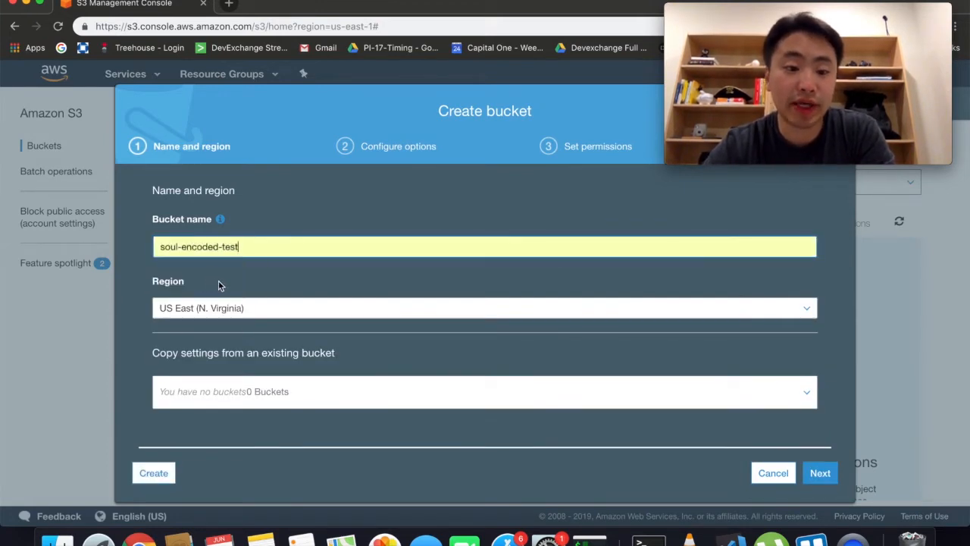
Step: Choose US West (N. California) as the bucket's region
{"action": "left_click", "coordinate": [281, 311]}
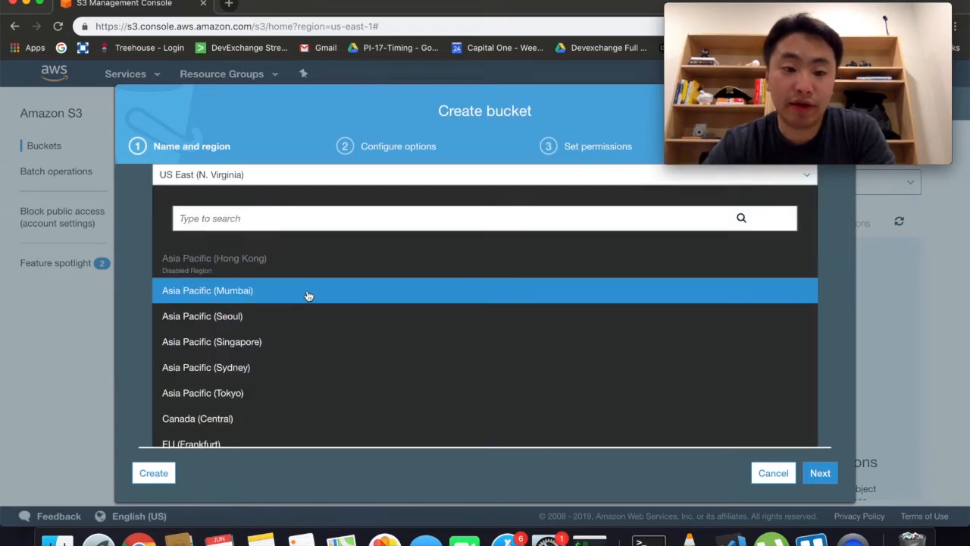
{"action": "scroll", "coordinate": [309, 296], "scroll_direction": "down", "scroll_amount": 3}
{"action": "scroll", "coordinate": [308, 296], "scroll_direction": "up", "scroll_amount": 5}
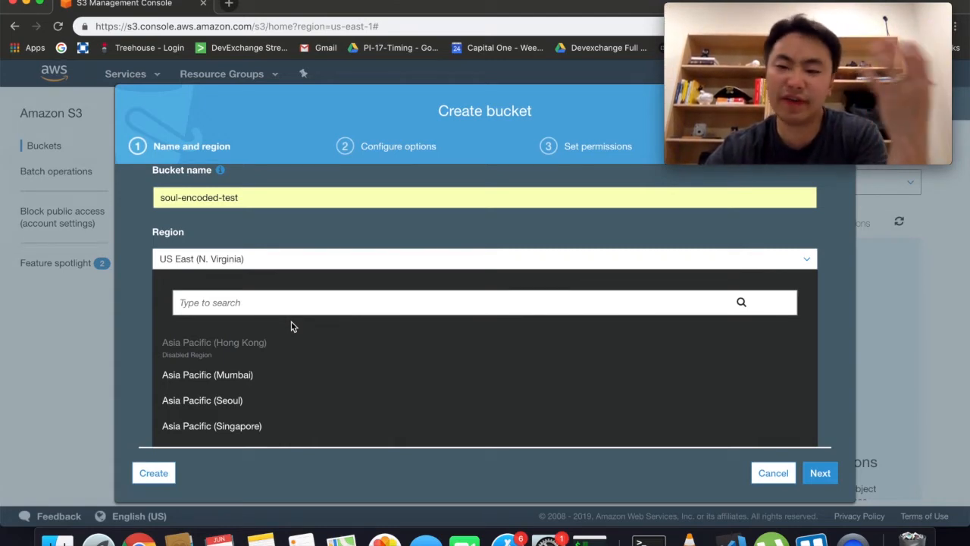
{"action": "left_click", "coordinate": [142, 246]}
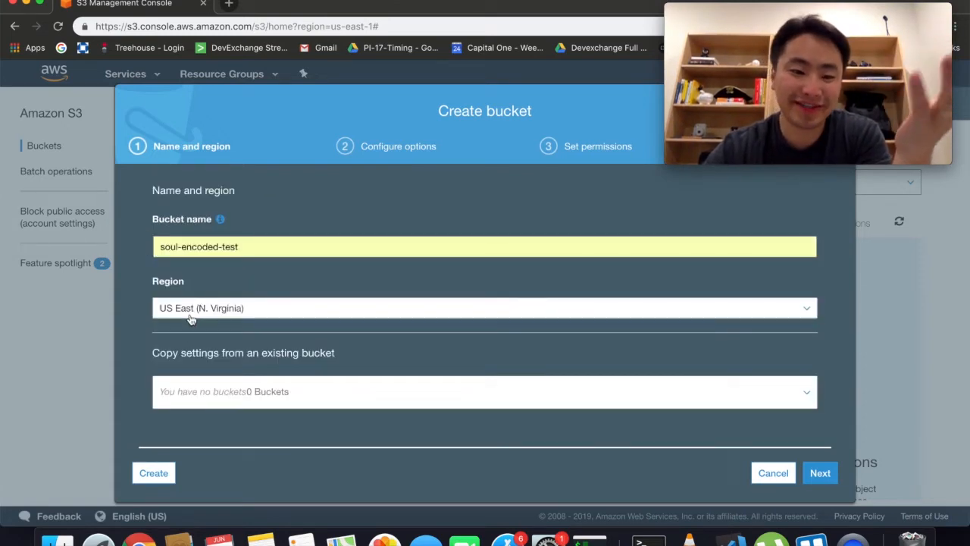
{"action": "left_click", "coordinate": [190, 319]}
{"action": "scroll", "coordinate": [190, 319], "scroll_direction": "down", "scroll_amount": 5}
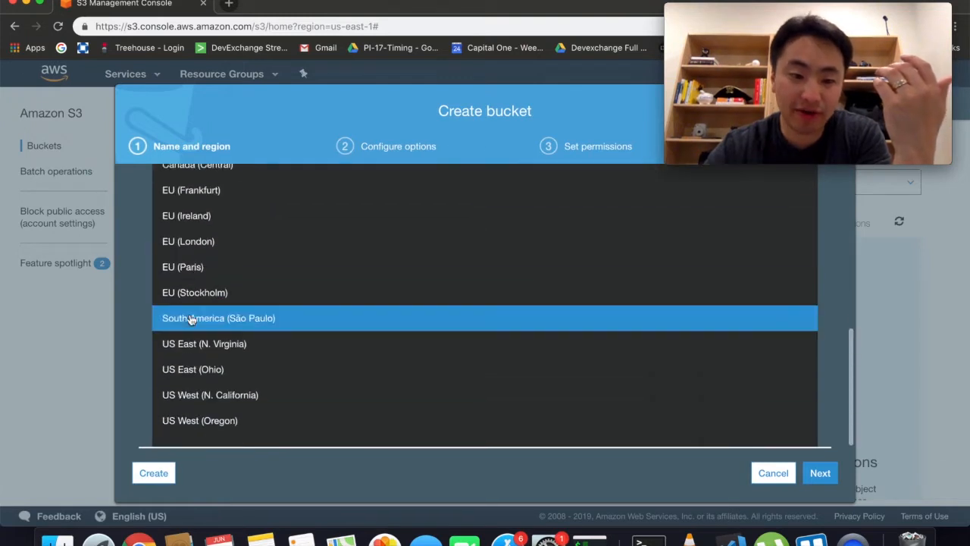
{"action": "left_click", "coordinate": [215, 401]}
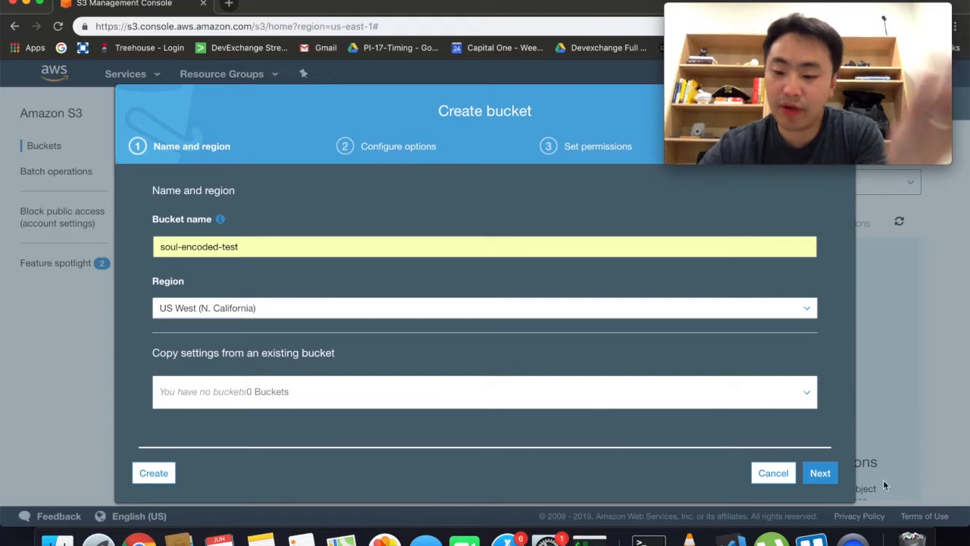
Step: Advance to Configure options and enable server access logging for the bucket
{"action": "left_click", "coordinate": [831, 472]}
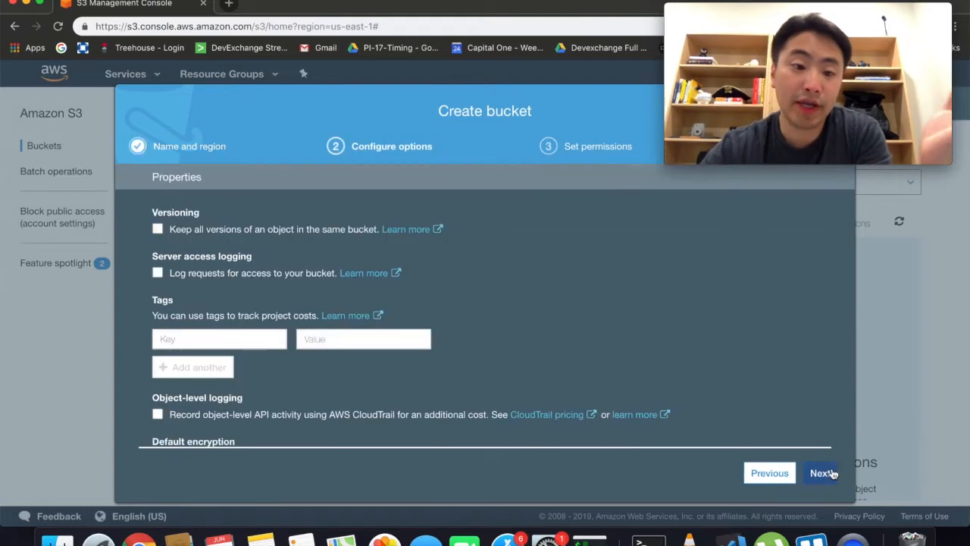
{"action": "scroll", "coordinate": [693, 422], "scroll_direction": "down", "scroll_amount": 5}
{"action": "scroll", "coordinate": [694, 422], "scroll_direction": "up", "scroll_amount": 5}
{"action": "scroll", "coordinate": [693, 422], "scroll_direction": "down", "scroll_amount": 5}
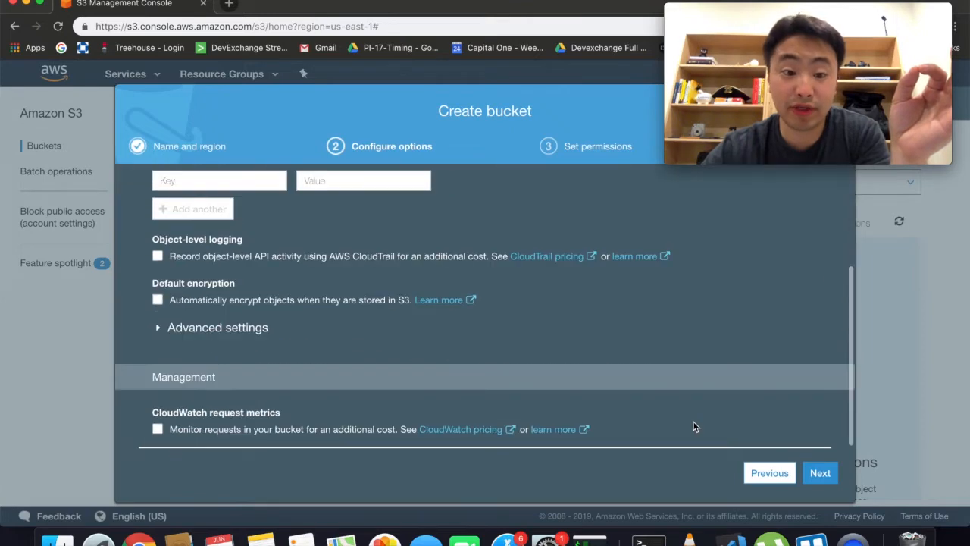
{"action": "scroll", "coordinate": [693, 422], "scroll_direction": "up", "scroll_amount": 5}
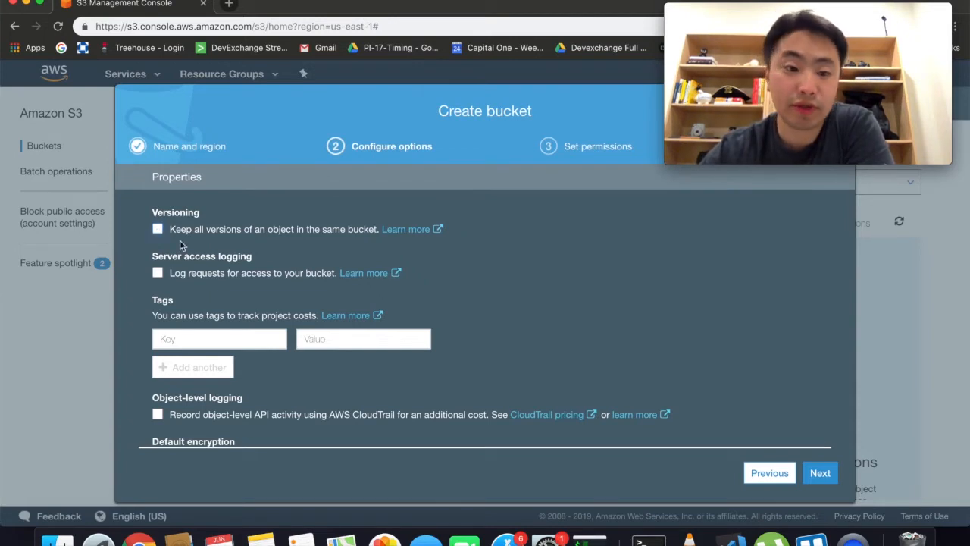
{"action": "scroll", "coordinate": [203, 266], "scroll_direction": "down", "scroll_amount": 2}
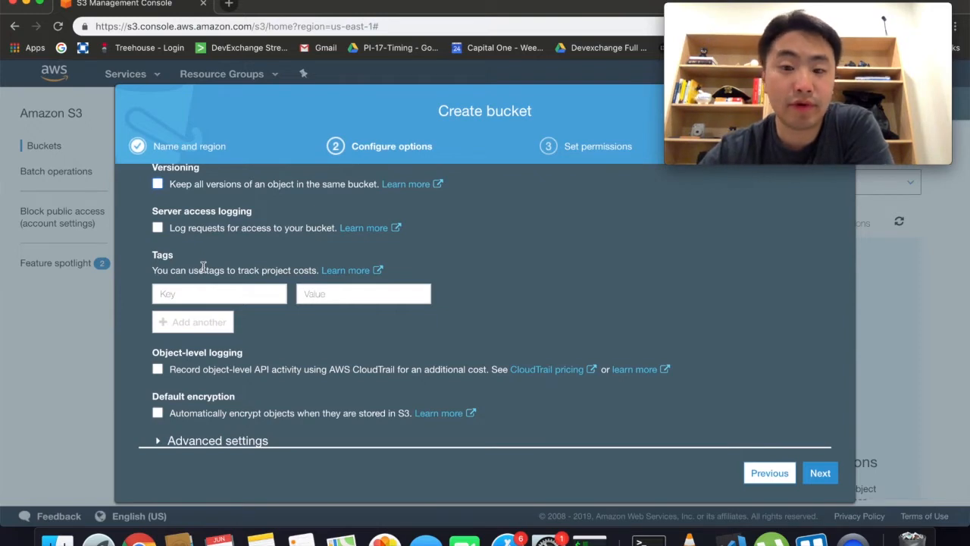
{"action": "scroll", "coordinate": [203, 266], "scroll_direction": "up", "scroll_amount": 1}
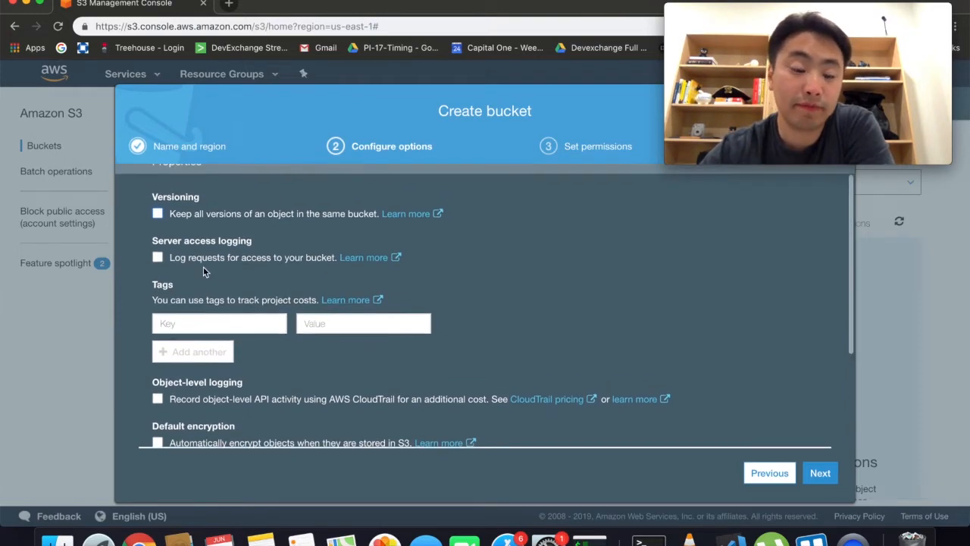
{"action": "scroll", "coordinate": [203, 266], "scroll_direction": "up", "scroll_amount": 1}
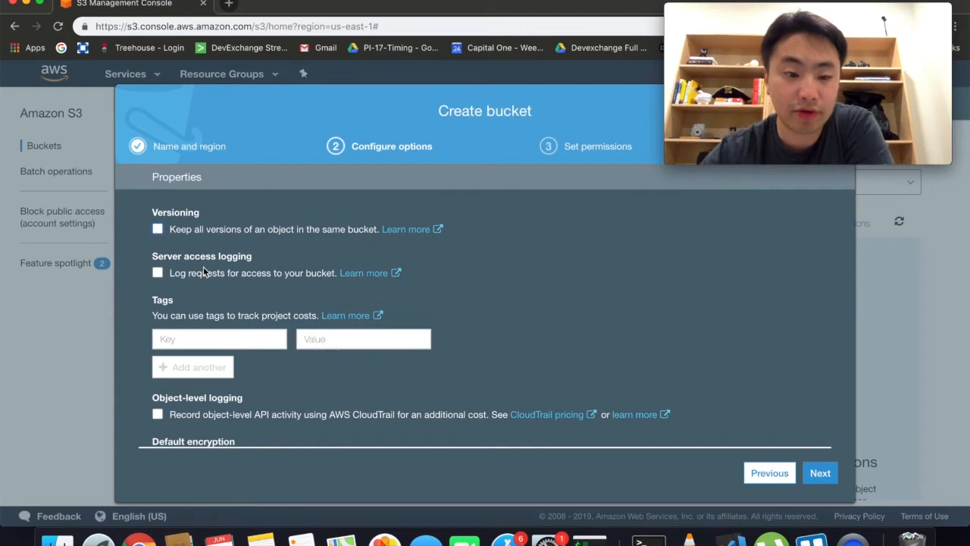
{"action": "scroll", "coordinate": [203, 267], "scroll_direction": "down", "scroll_amount": 1}
{"action": "left_click", "coordinate": [158, 252]}
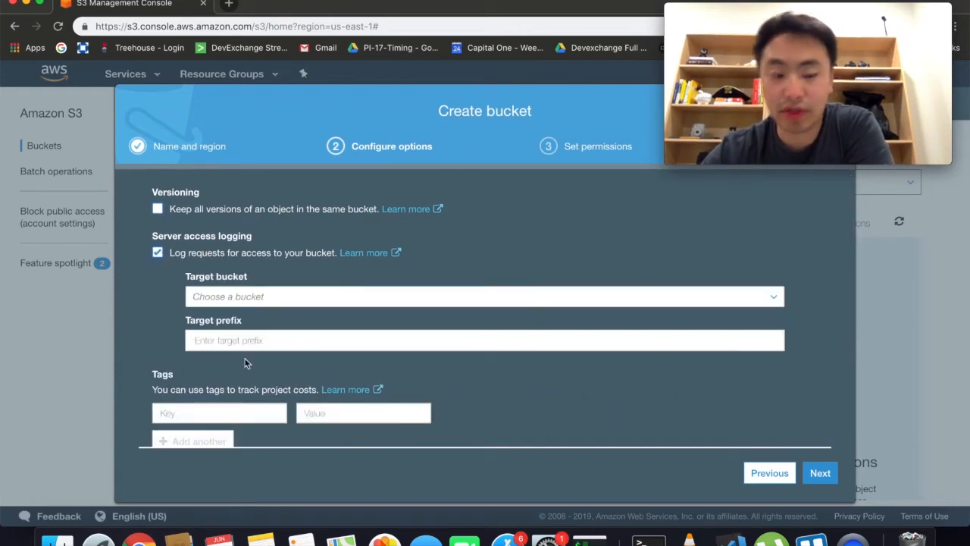
Step: Turn server access logging back off and enable AES-256 default encryption
{"action": "left_click", "coordinate": [157, 253]}
{"action": "scroll", "coordinate": [217, 265], "scroll_direction": "down", "scroll_amount": 3}
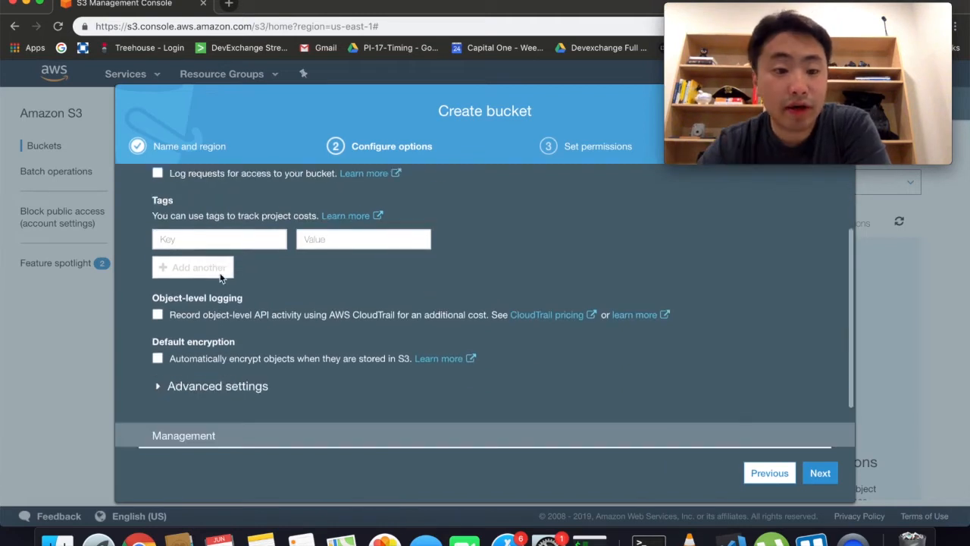
{"action": "scroll", "coordinate": [225, 277], "scroll_direction": "up", "scroll_amount": 1}
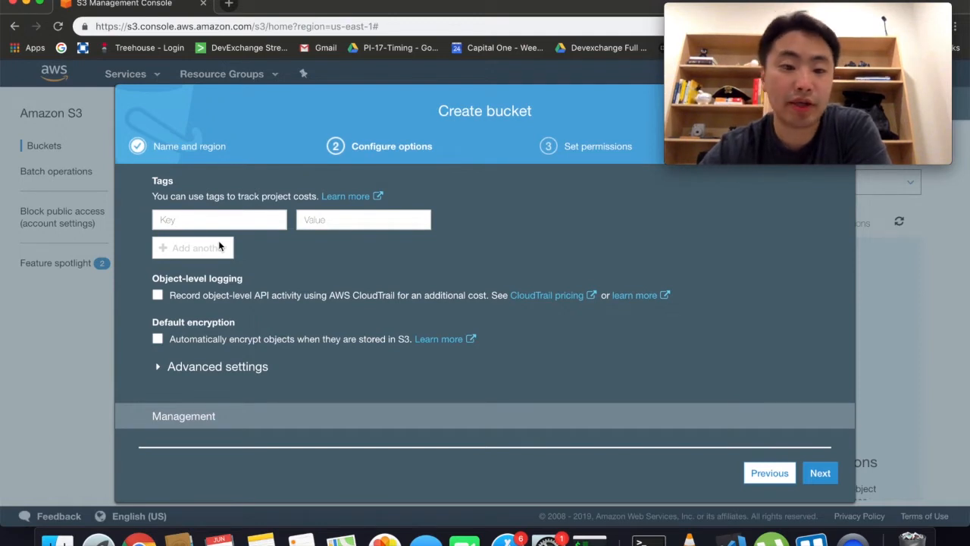
{"action": "scroll", "coordinate": [219, 244], "scroll_direction": "down", "scroll_amount": 2}
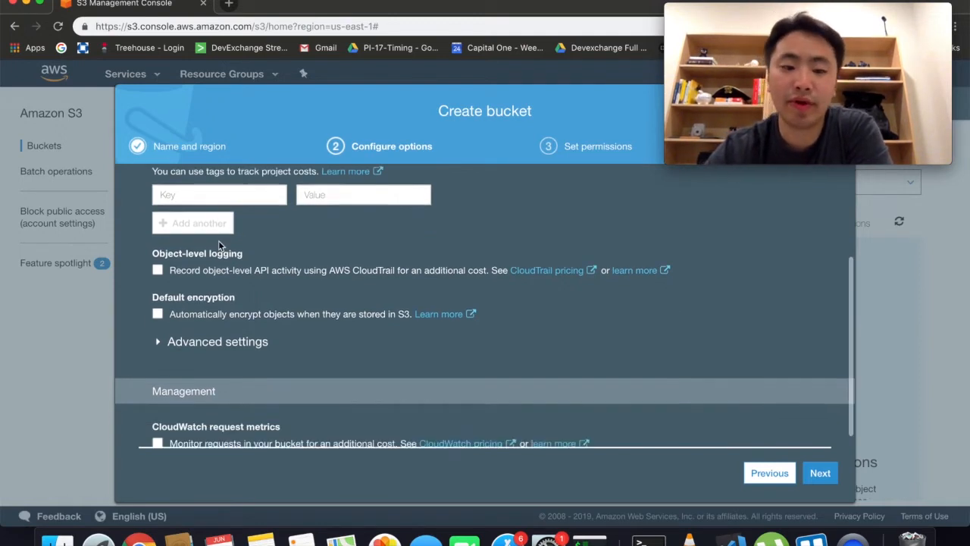
{"action": "scroll", "coordinate": [218, 240], "scroll_direction": "up", "scroll_amount": 2}
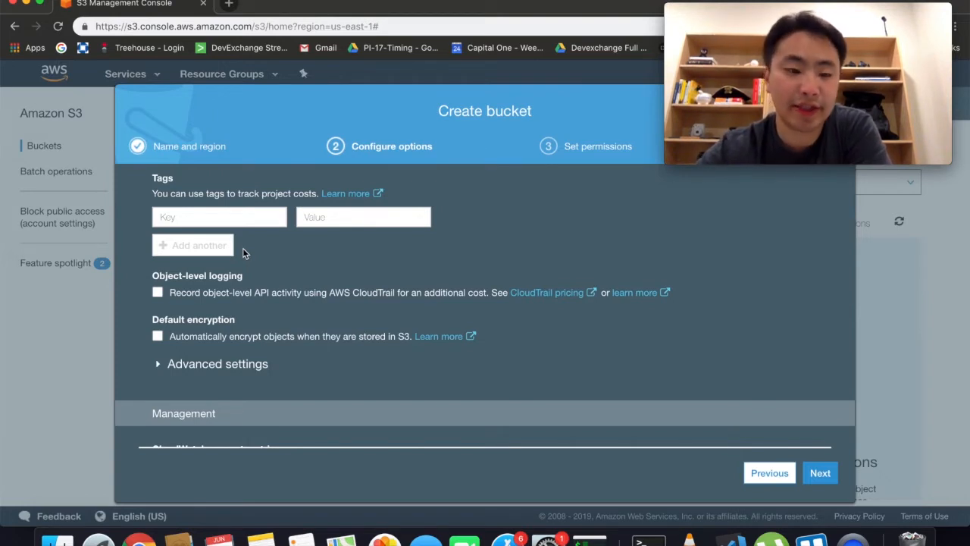
{"action": "scroll", "coordinate": [242, 247], "scroll_direction": "down", "scroll_amount": 1}
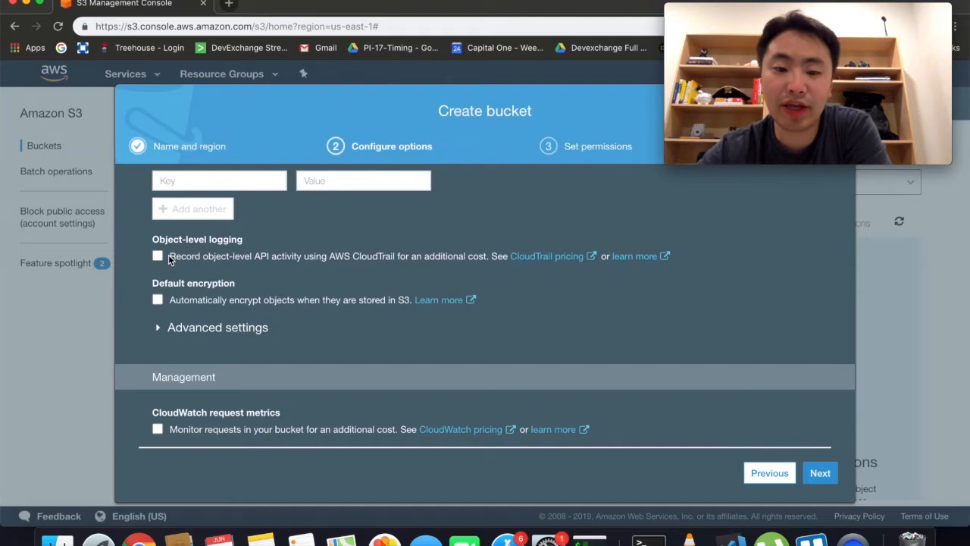
{"action": "scroll", "coordinate": [156, 254], "scroll_direction": "up", "scroll_amount": 4}
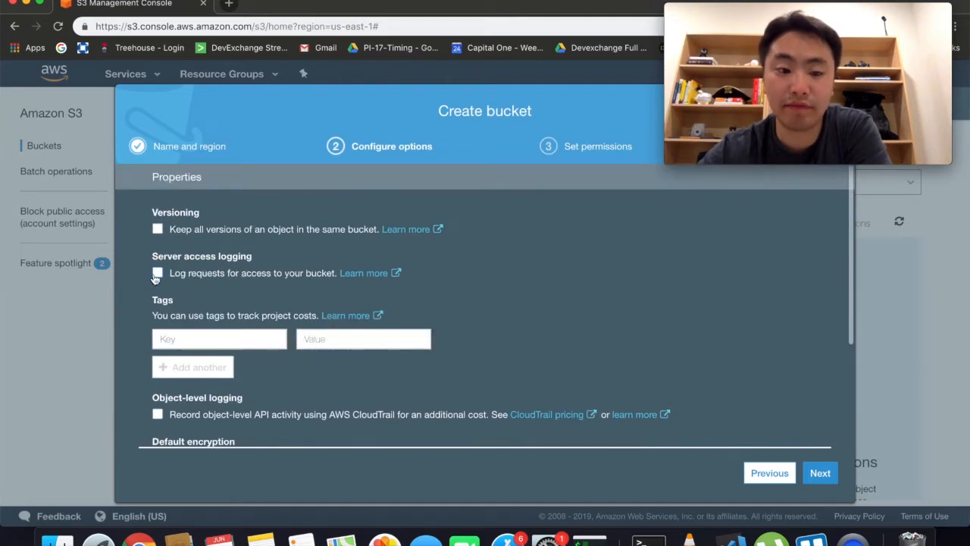
{"action": "scroll", "coordinate": [182, 284], "scroll_direction": "down", "scroll_amount": 4}
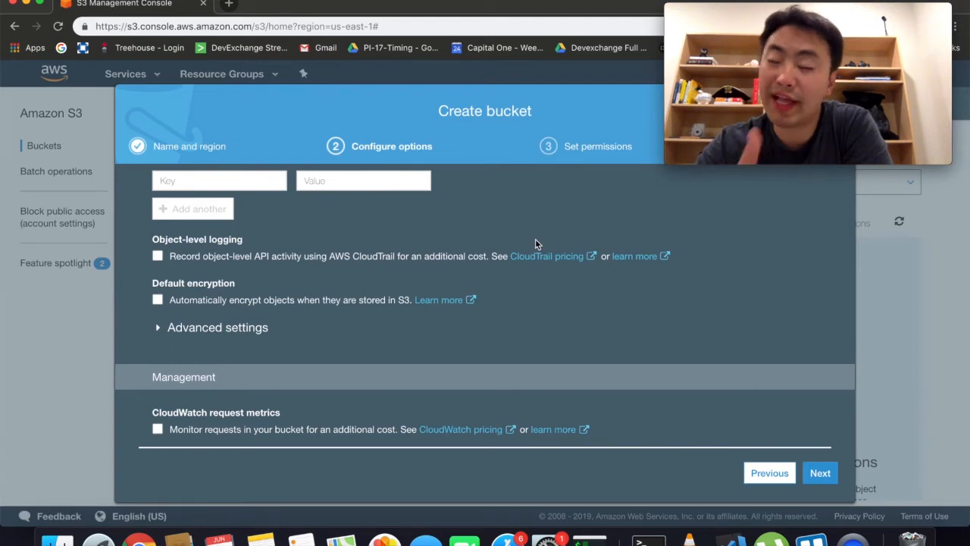
{"action": "left_click", "coordinate": [157, 300]}
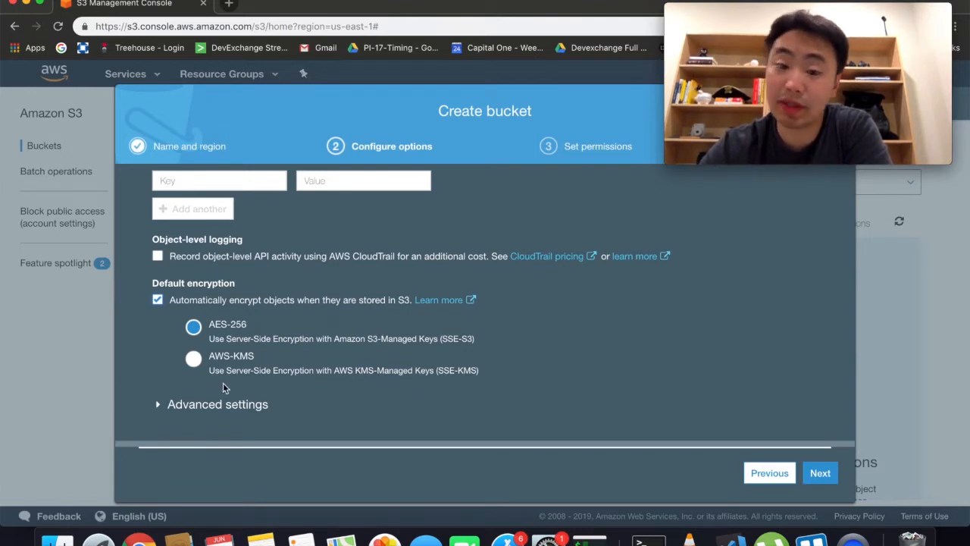
{"action": "scroll", "coordinate": [222, 386], "scroll_direction": "down", "scroll_amount": 3}
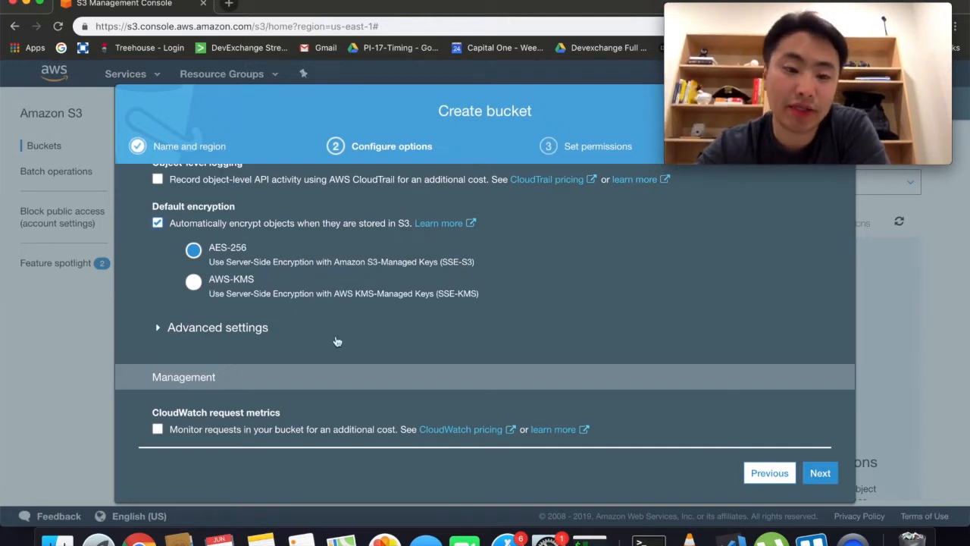
Step: Check that object lock stays disabled under Advanced settings, then advance to Set permissions
{"action": "left_click", "coordinate": [159, 329]}
{"action": "scroll", "coordinate": [158, 334], "scroll_direction": "down", "scroll_amount": 2}
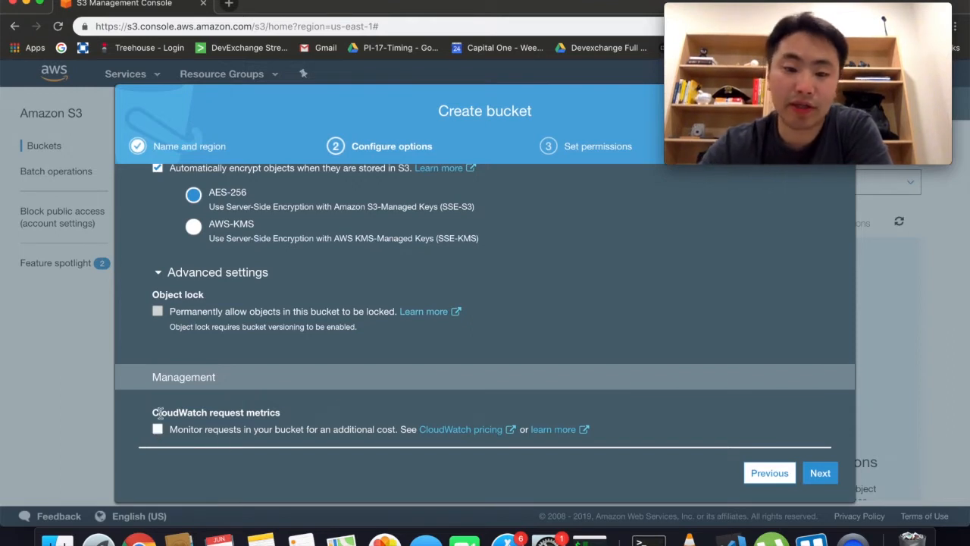
{"action": "scroll", "coordinate": [326, 392], "scroll_direction": "up", "scroll_amount": 4}
{"action": "scroll", "coordinate": [420, 250], "scroll_direction": "down", "scroll_amount": 4}
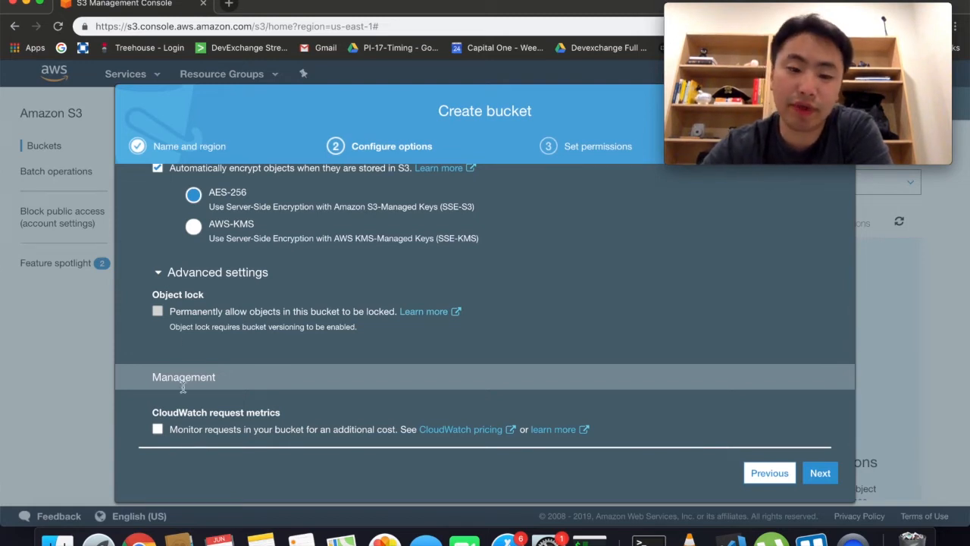
{"action": "scroll", "coordinate": [259, 419], "scroll_direction": "up", "scroll_amount": 1}
{"action": "scroll", "coordinate": [366, 409], "scroll_direction": "down", "scroll_amount": 1}
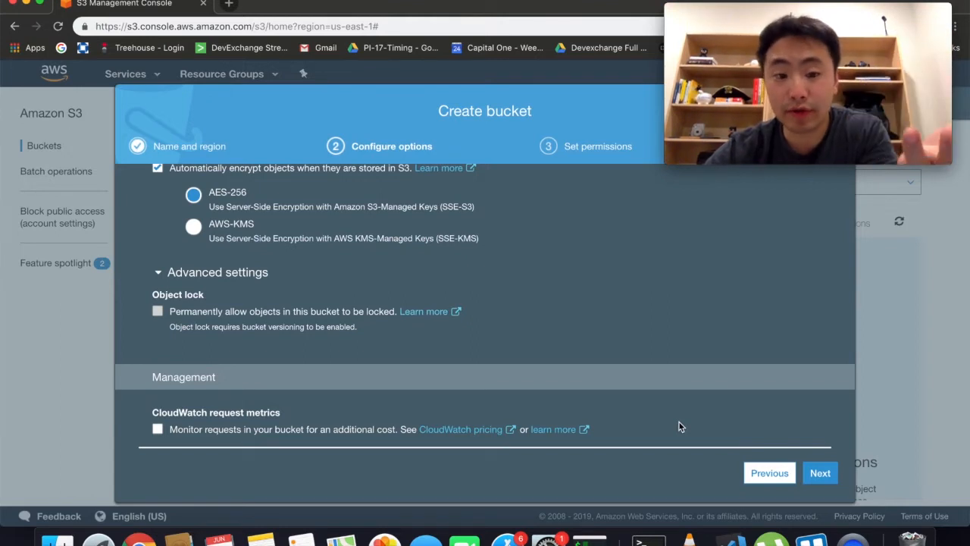
{"action": "scroll", "coordinate": [678, 427], "scroll_direction": "up", "scroll_amount": 3}
{"action": "scroll", "coordinate": [679, 427], "scroll_direction": "up", "scroll_amount": 4}
{"action": "scroll", "coordinate": [679, 427], "scroll_direction": "down", "scroll_amount": 7}
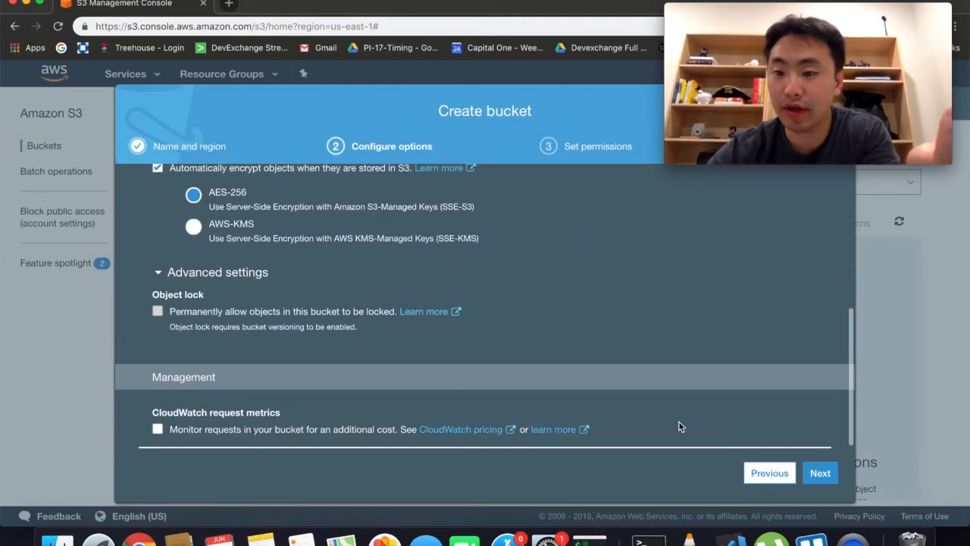
{"action": "left_click", "coordinate": [826, 479]}
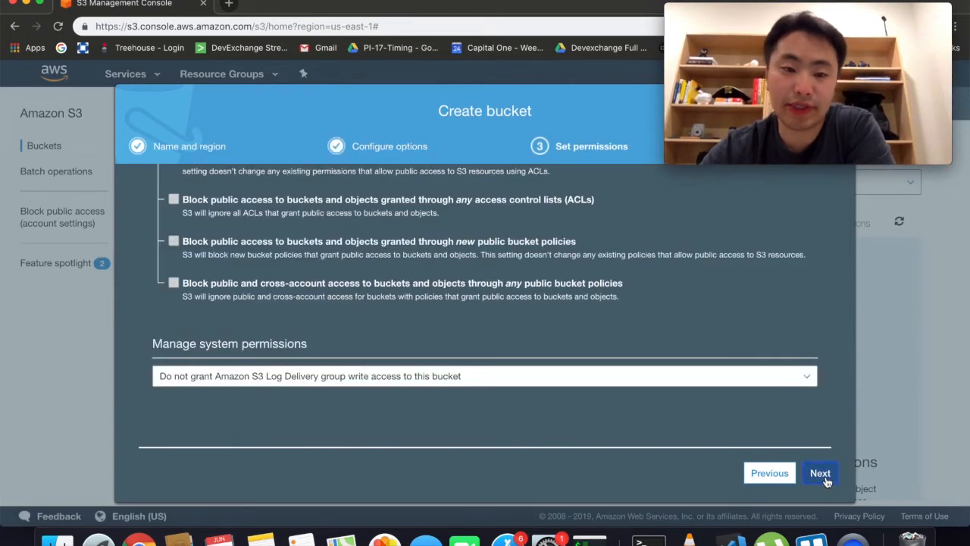
Step: Keep Block all public access enabled and continue to the Review summary
{"action": "scroll", "coordinate": [603, 300], "scroll_direction": "up", "scroll_amount": 10}
{"action": "scroll", "coordinate": [603, 300], "scroll_direction": "down", "scroll_amount": 1}
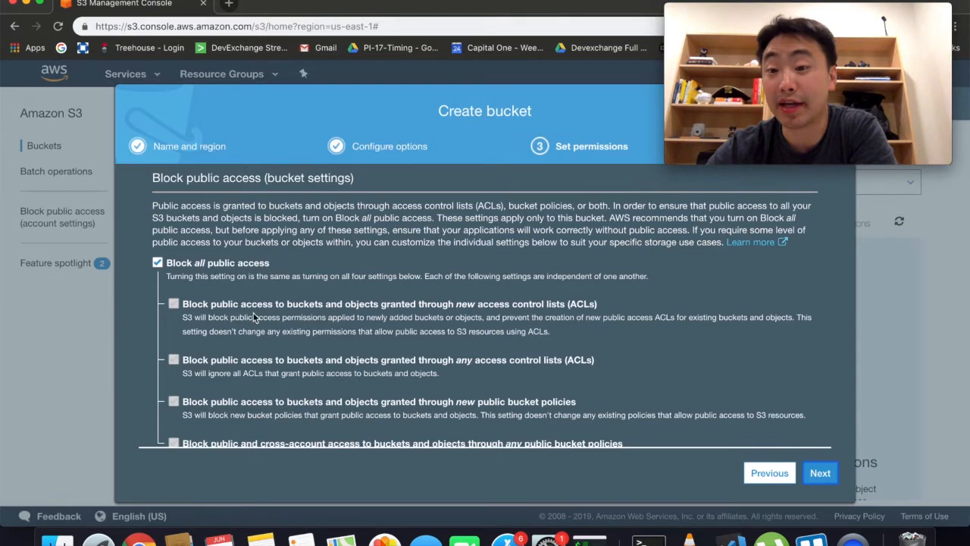
{"action": "scroll", "coordinate": [253, 317], "scroll_direction": "down", "scroll_amount": 4}
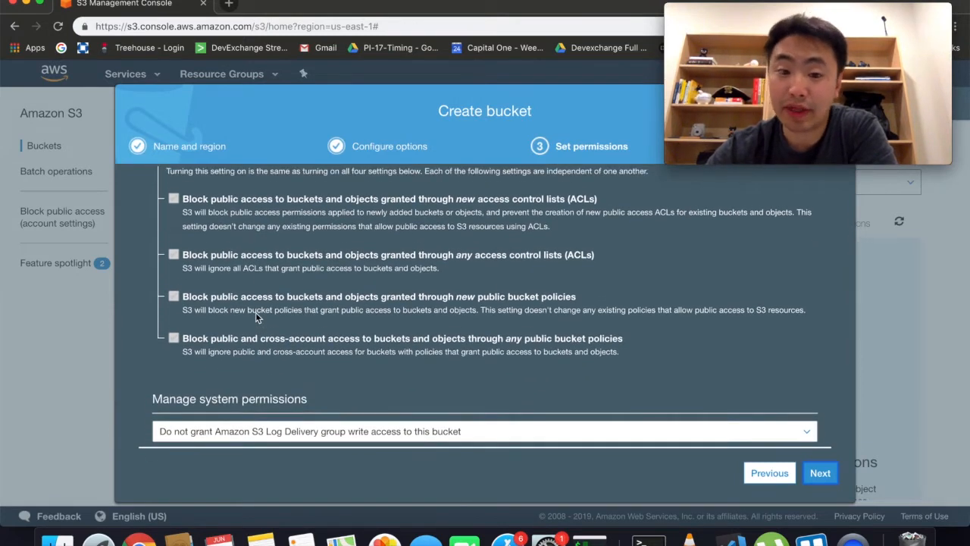
{"action": "scroll", "coordinate": [256, 312], "scroll_direction": "up", "scroll_amount": 1}
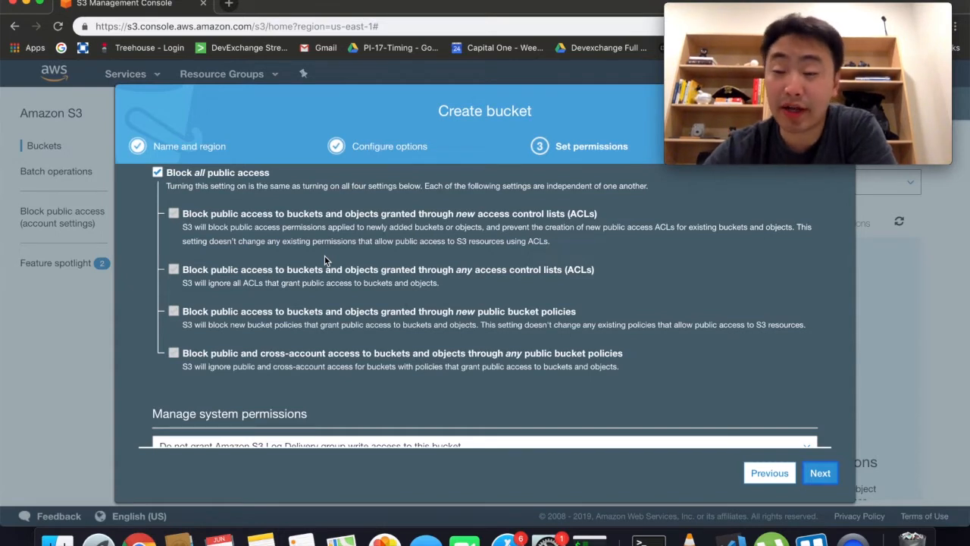
{"action": "left_click_drag", "start_coordinate": [600, 214], "coordinate": [480, 210]}
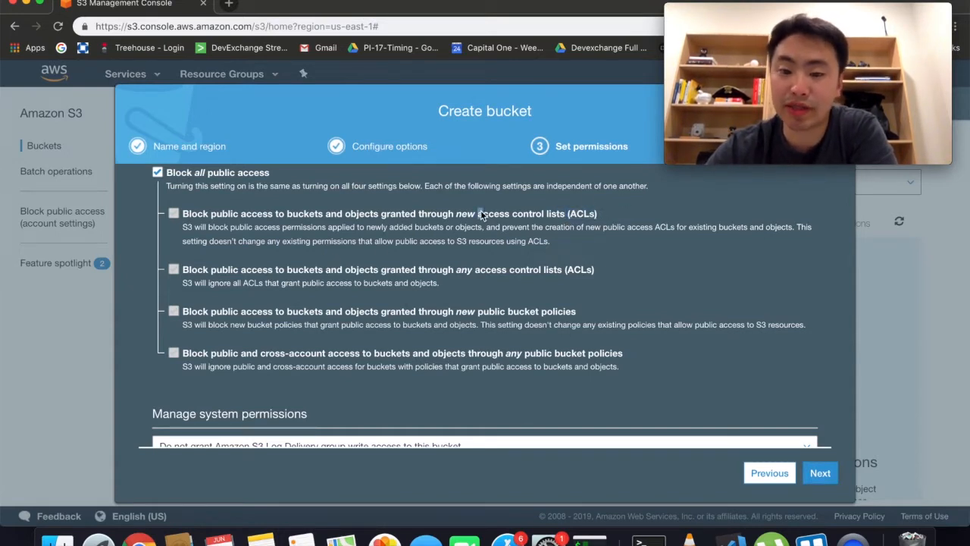
{"action": "left_click", "coordinate": [564, 221]}
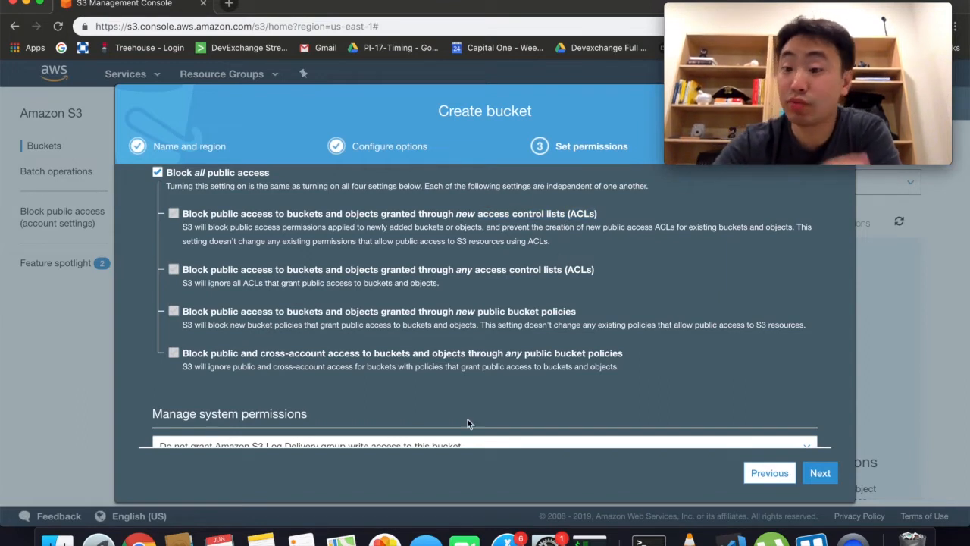
{"action": "scroll", "coordinate": [467, 424], "scroll_direction": "down", "scroll_amount": 2}
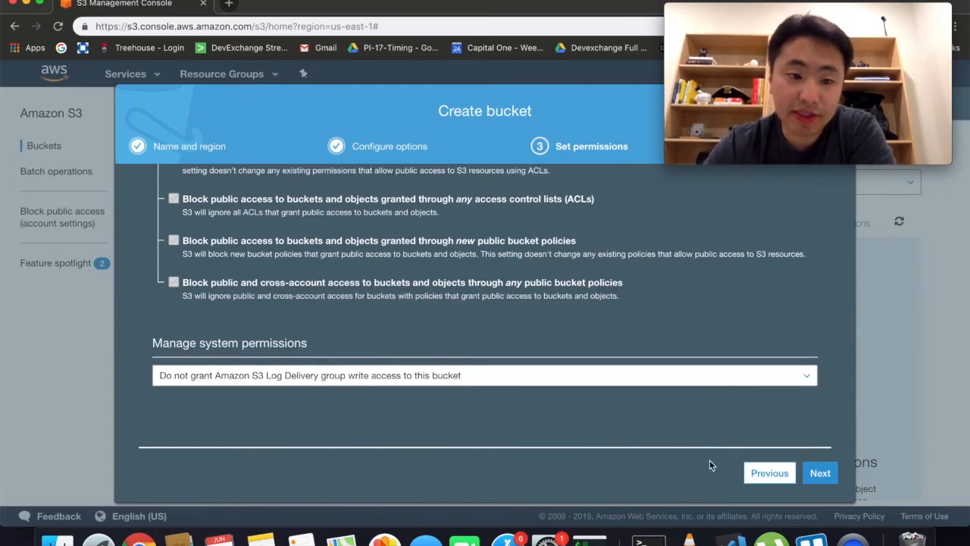
{"action": "scroll", "coordinate": [596, 366], "scroll_direction": "up", "scroll_amount": 5}
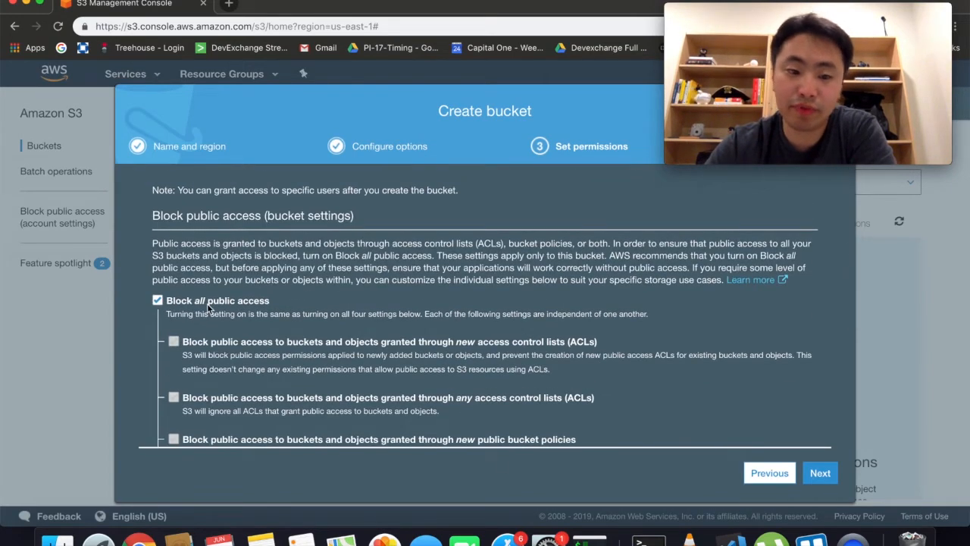
{"action": "scroll", "coordinate": [568, 371], "scroll_direction": "down", "scroll_amount": 4}
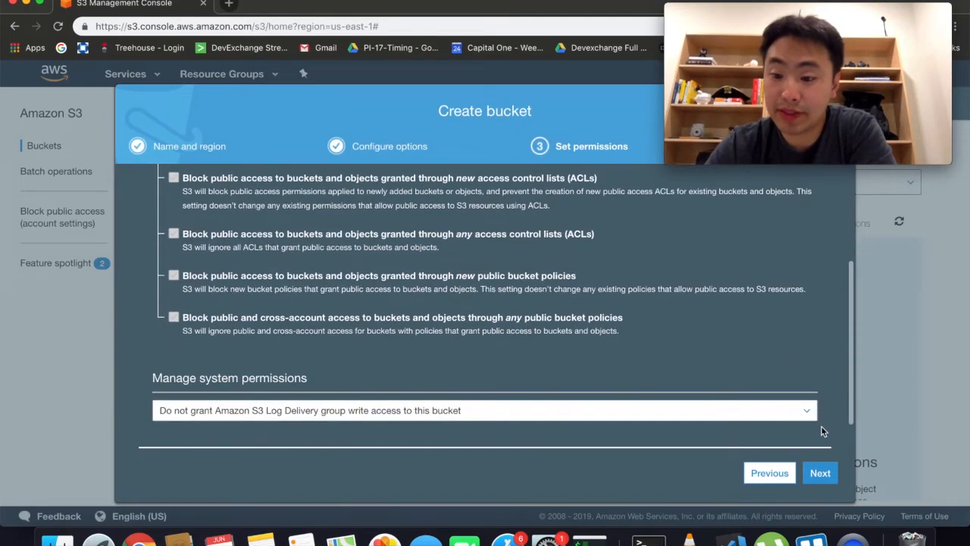
{"action": "left_click", "coordinate": [818, 473]}
{"action": "scroll", "coordinate": [648, 349], "scroll_direction": "up", "scroll_amount": 2}
{"action": "scroll", "coordinate": [563, 322], "scroll_direction": "down", "scroll_amount": 3}
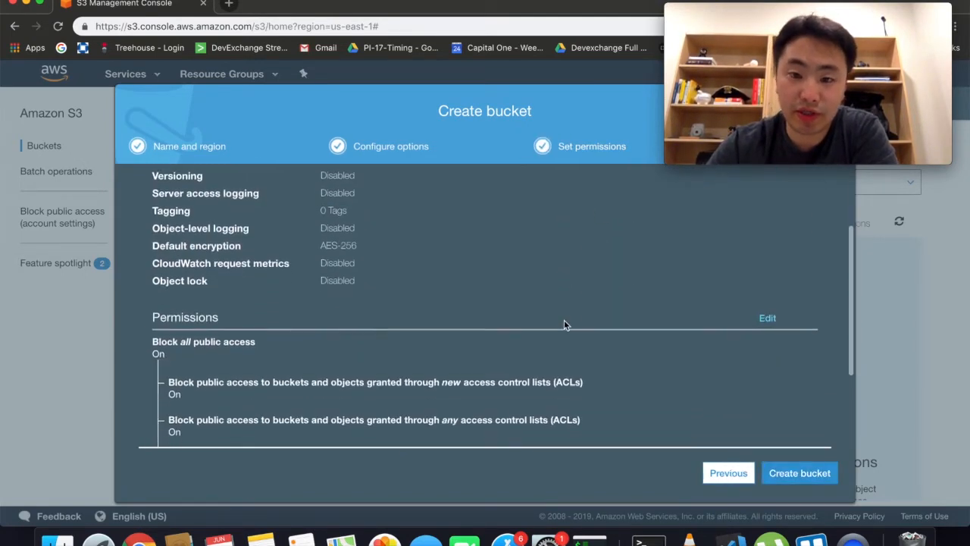
Step: Create the soul-encoded-test bucket from the review and select it in the bucket list
{"action": "scroll", "coordinate": [564, 324], "scroll_direction": "up", "scroll_amount": 2}
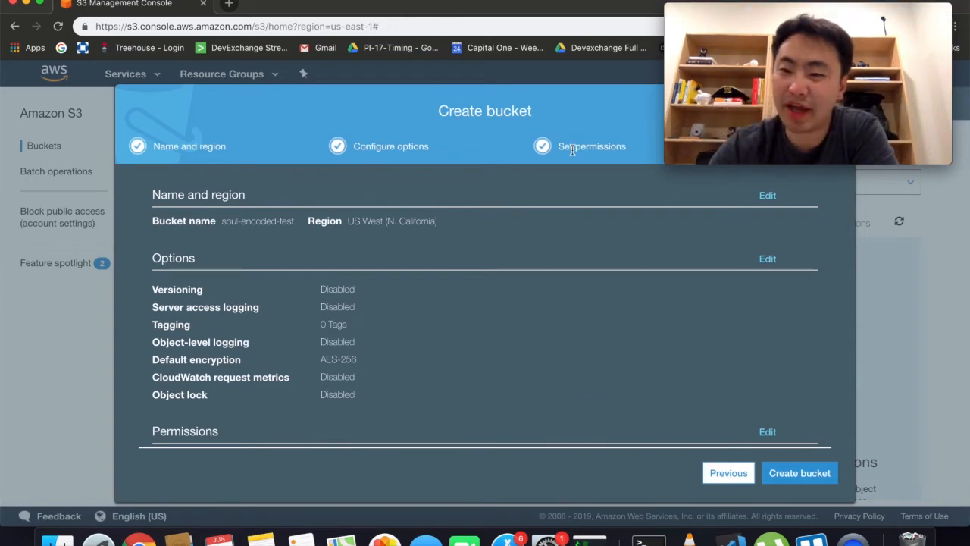
{"action": "scroll", "coordinate": [576, 283], "scroll_direction": "down", "scroll_amount": 4}
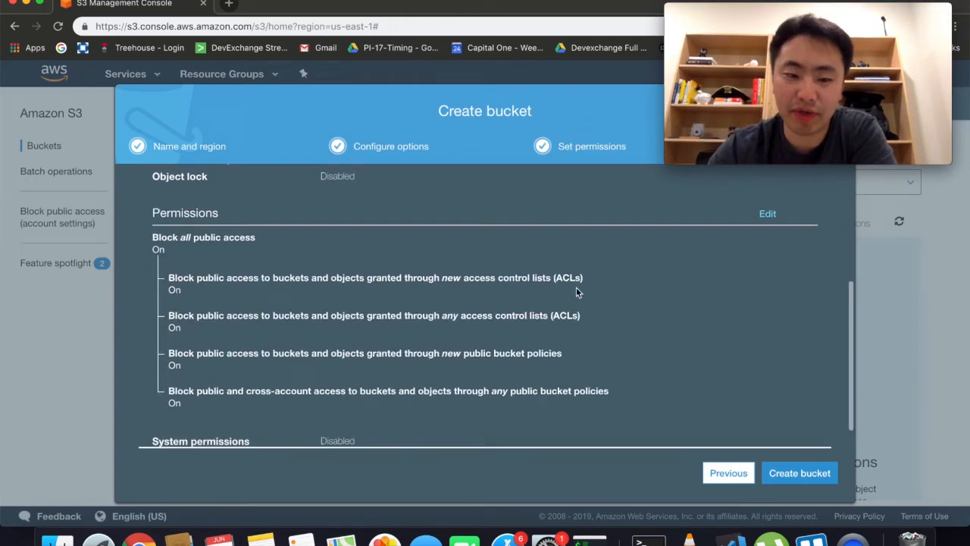
{"action": "scroll", "coordinate": [576, 288], "scroll_direction": "up", "scroll_amount": 4}
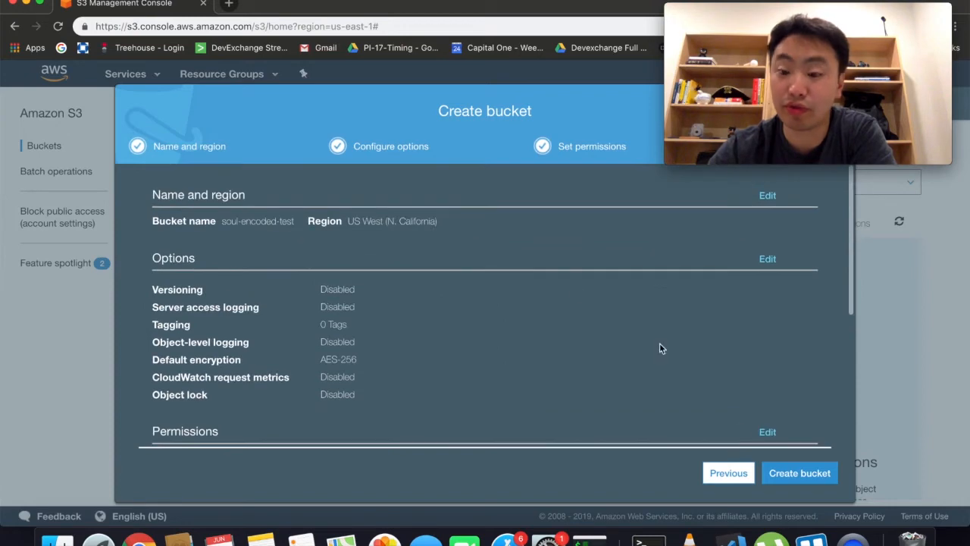
{"action": "left_click", "coordinate": [808, 475]}
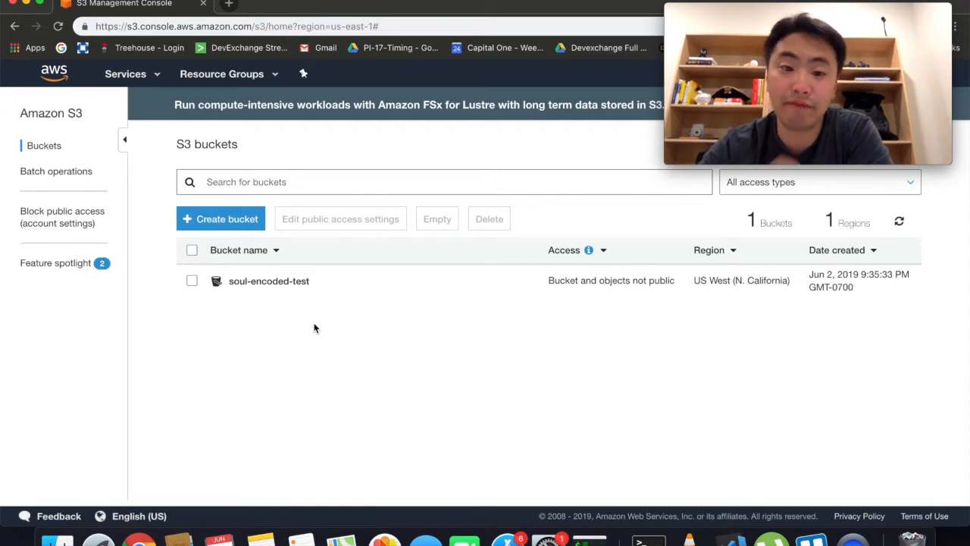
{"action": "left_click", "coordinate": [316, 280]}
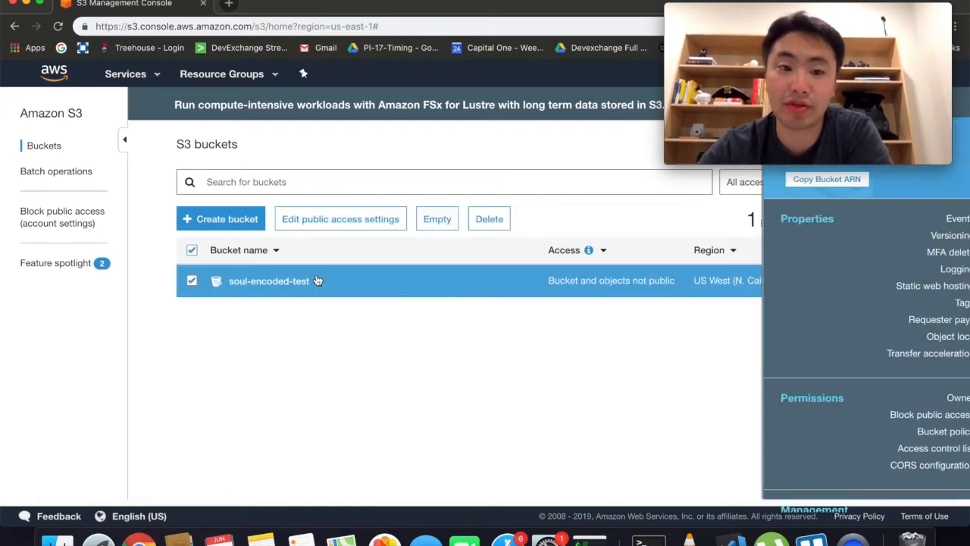
Step: Open the soul-encoded-test bucket's contents
{"action": "scroll", "coordinate": [730, 354], "scroll_direction": "down", "scroll_amount": 3}
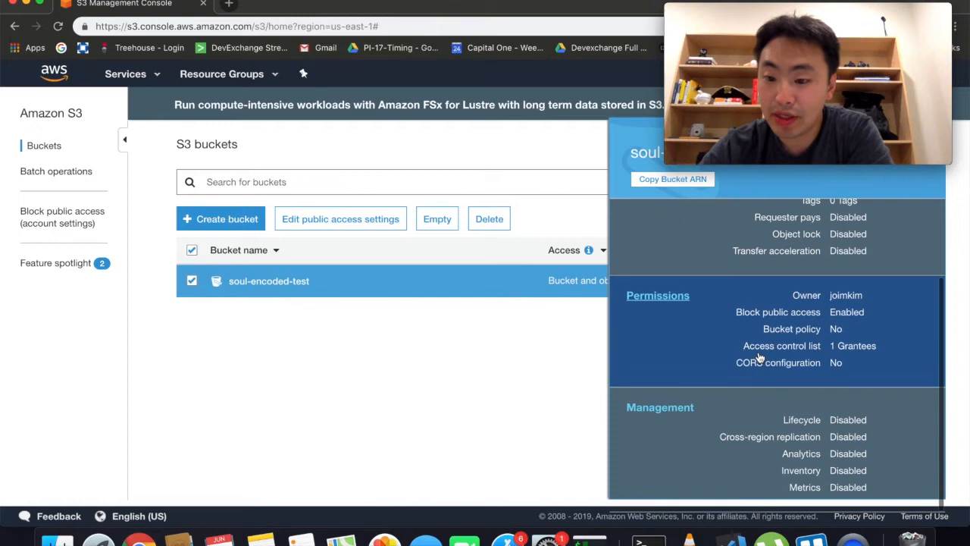
{"action": "scroll", "coordinate": [758, 356], "scroll_direction": "up", "scroll_amount": 3}
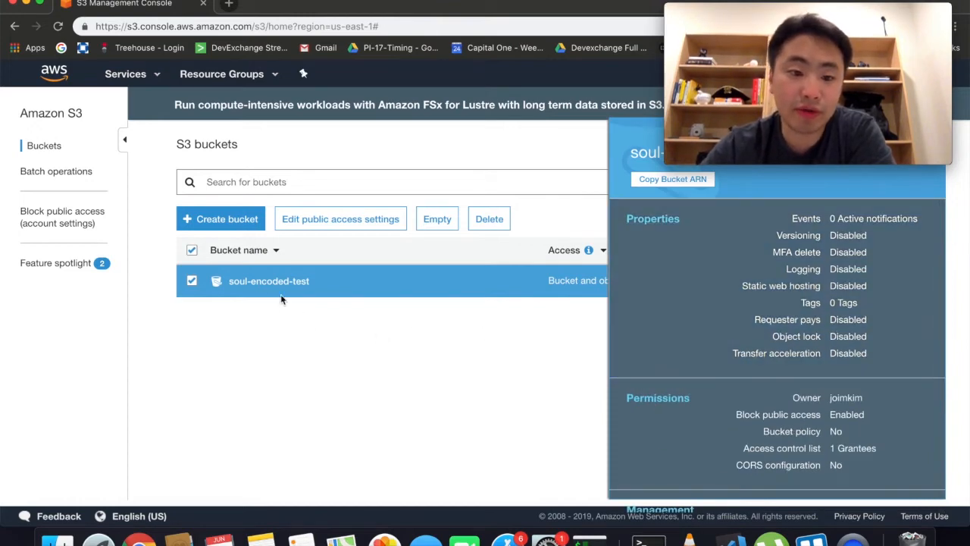
{"action": "left_click", "coordinate": [273, 282]}
{"action": "scroll", "coordinate": [307, 304], "scroll_direction": "down", "scroll_amount": 3}
{"action": "scroll", "coordinate": [306, 303], "scroll_direction": "up", "scroll_amount": 4}
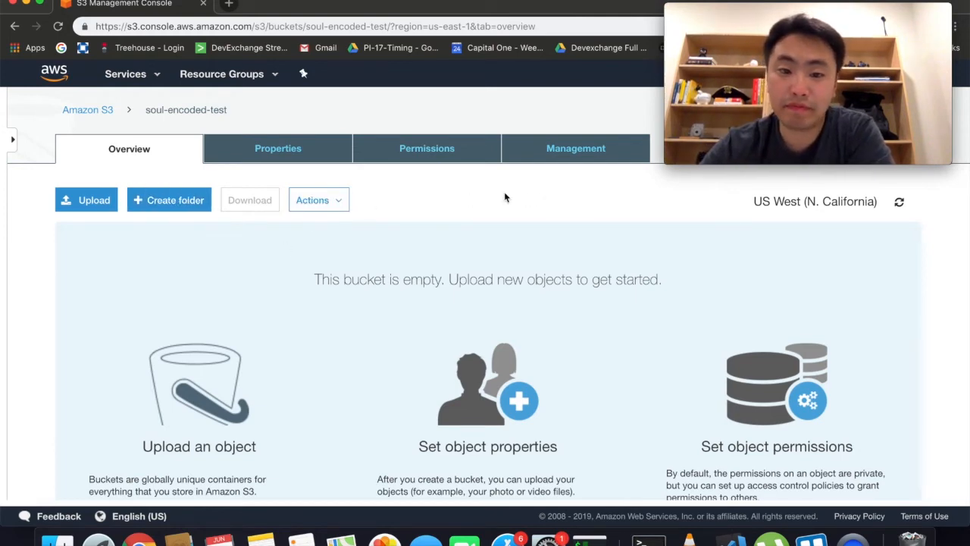
Step: Review the bucket's Properties, confirming AES-256 default encryption and object lock disabled
{"action": "left_click", "coordinate": [303, 149]}
{"action": "scroll", "coordinate": [317, 293], "scroll_direction": "down", "scroll_amount": 1}
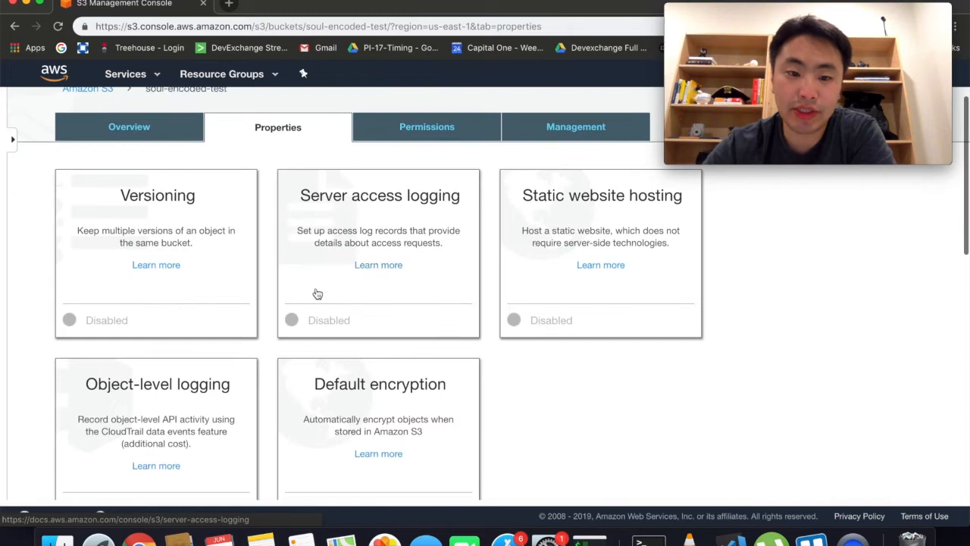
{"action": "scroll", "coordinate": [203, 379], "scroll_direction": "down", "scroll_amount": 3}
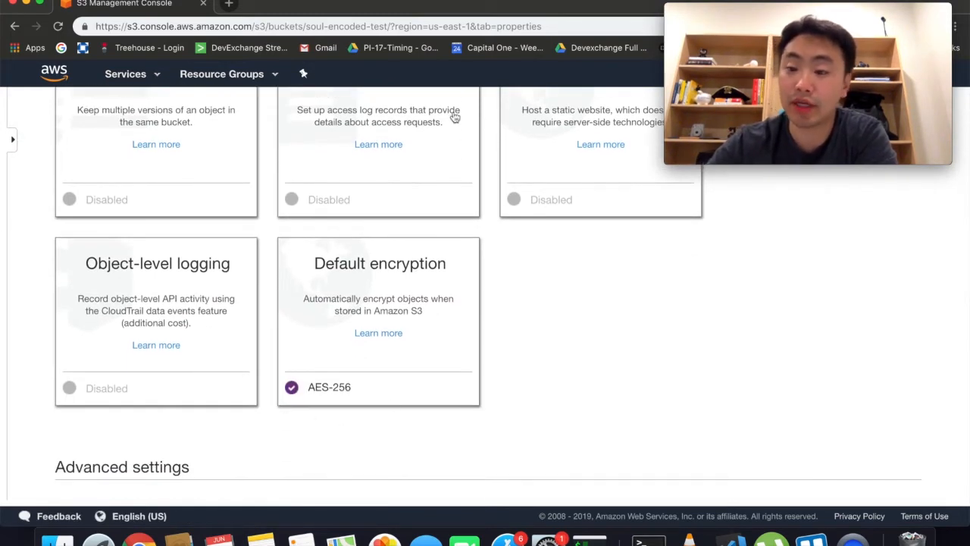
{"action": "scroll", "coordinate": [379, 375], "scroll_direction": "up", "scroll_amount": 1}
{"action": "scroll", "coordinate": [379, 375], "scroll_direction": "down", "scroll_amount": 1}
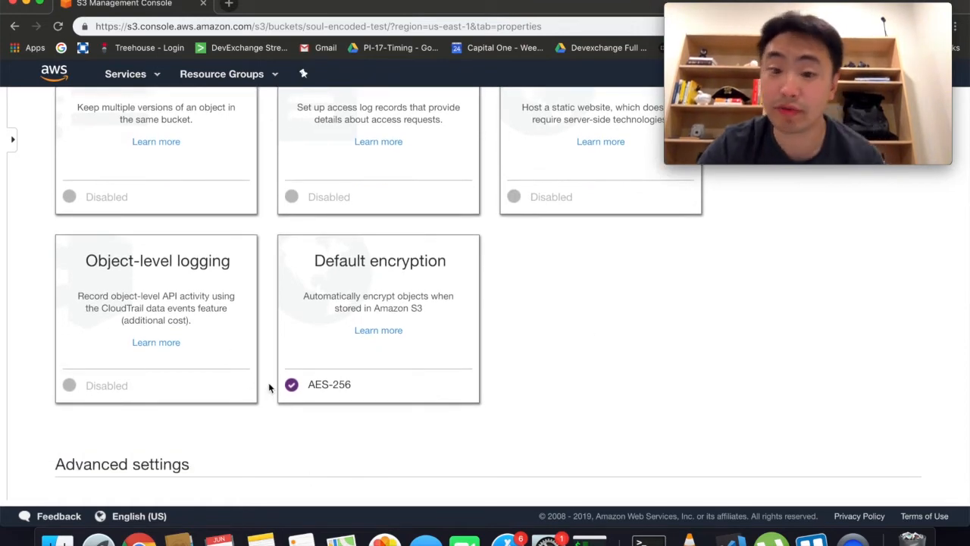
{"action": "scroll", "coordinate": [273, 378], "scroll_direction": "up", "scroll_amount": 3}
{"action": "scroll", "coordinate": [280, 371], "scroll_direction": "down", "scroll_amount": 5}
{"action": "scroll", "coordinate": [280, 371], "scroll_direction": "down", "scroll_amount": 8}
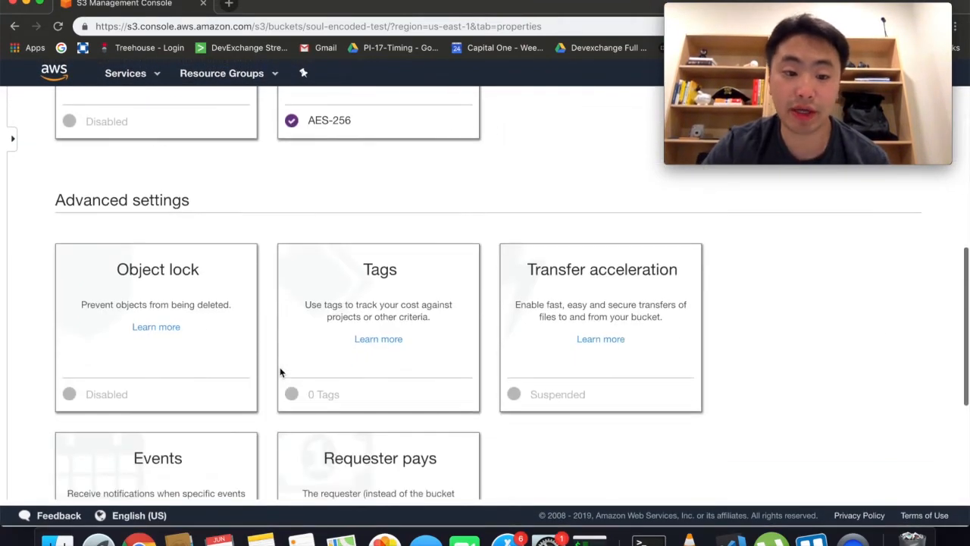
{"action": "scroll", "coordinate": [279, 371], "scroll_direction": "up", "scroll_amount": 4}
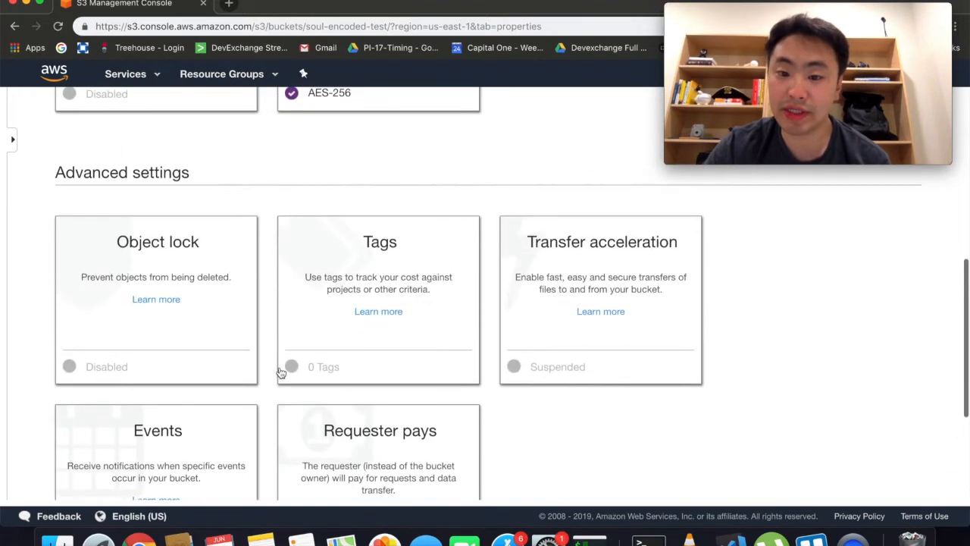
{"action": "scroll", "coordinate": [280, 372], "scroll_direction": "down", "scroll_amount": 2}
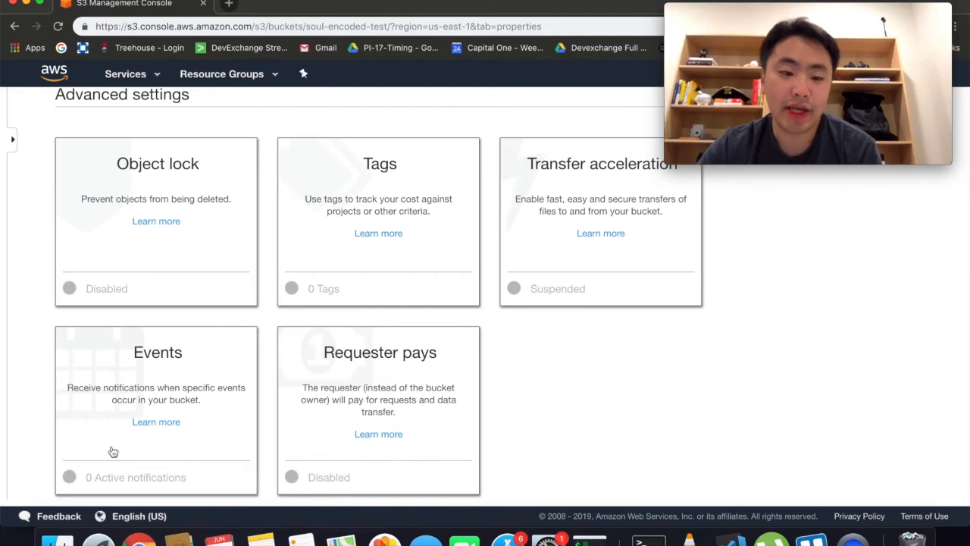
{"action": "scroll", "coordinate": [103, 446], "scroll_direction": "down", "scroll_amount": 1}
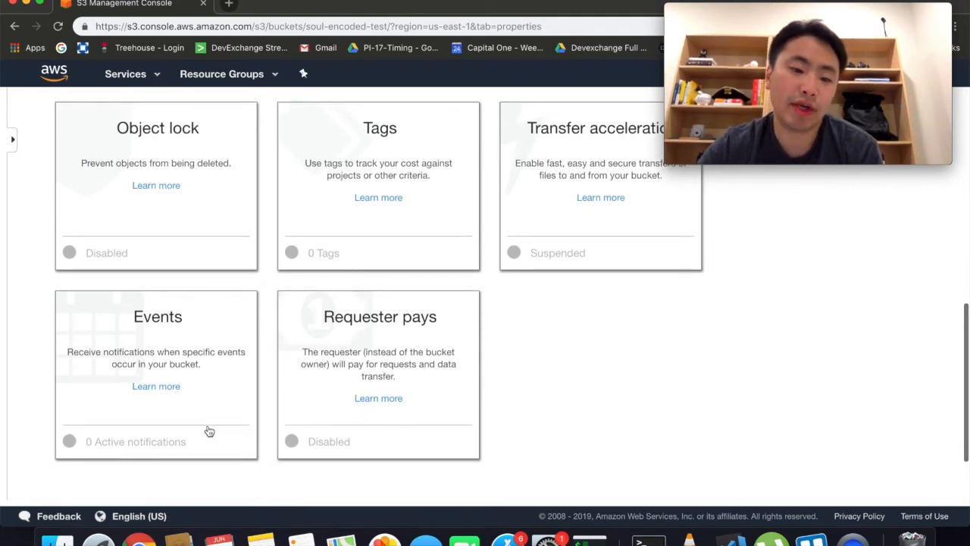
Step: Start a new event notification for soul-encoded-test and view its SNS, SQS and Lambda destination options
{"action": "left_click", "coordinate": [113, 326]}
{"action": "scroll", "coordinate": [115, 317], "scroll_direction": "down", "scroll_amount": 1}
{"action": "scroll", "coordinate": [116, 318], "scroll_direction": "down", "scroll_amount": 1}
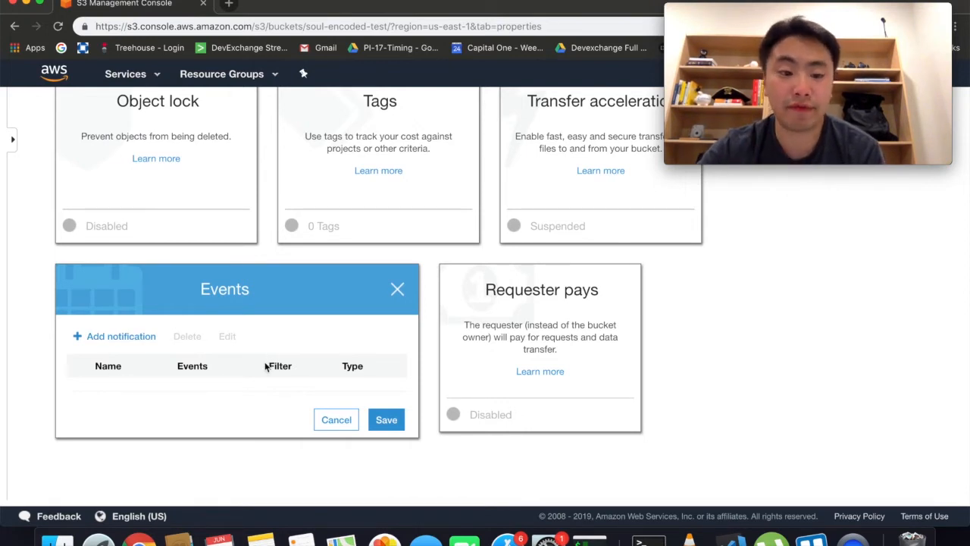
{"action": "left_click", "coordinate": [108, 339]}
{"action": "scroll", "coordinate": [105, 341], "scroll_direction": "down", "scroll_amount": 3}
{"action": "scroll", "coordinate": [107, 341], "scroll_direction": "down", "scroll_amount": 2}
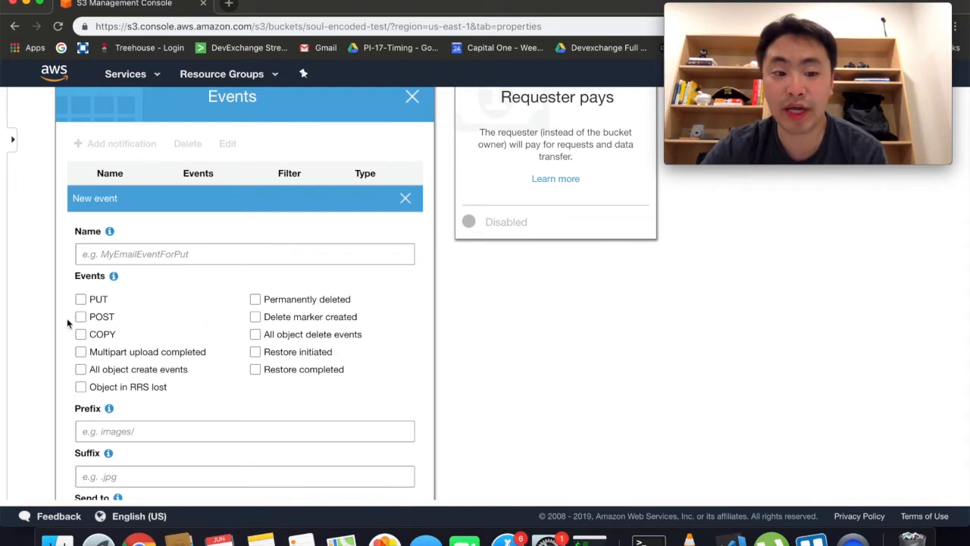
{"action": "scroll", "coordinate": [212, 334], "scroll_direction": "down", "scroll_amount": 3}
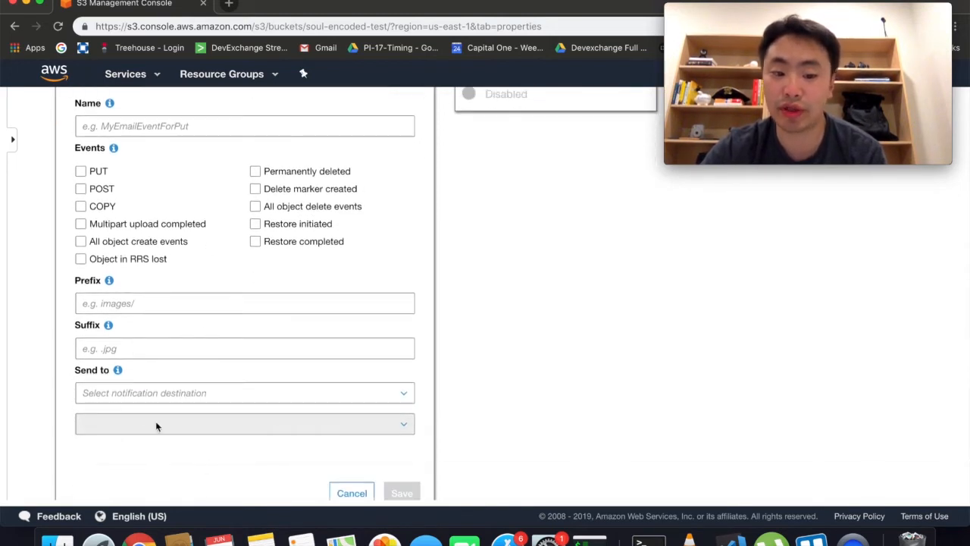
{"action": "left_click", "coordinate": [159, 397]}
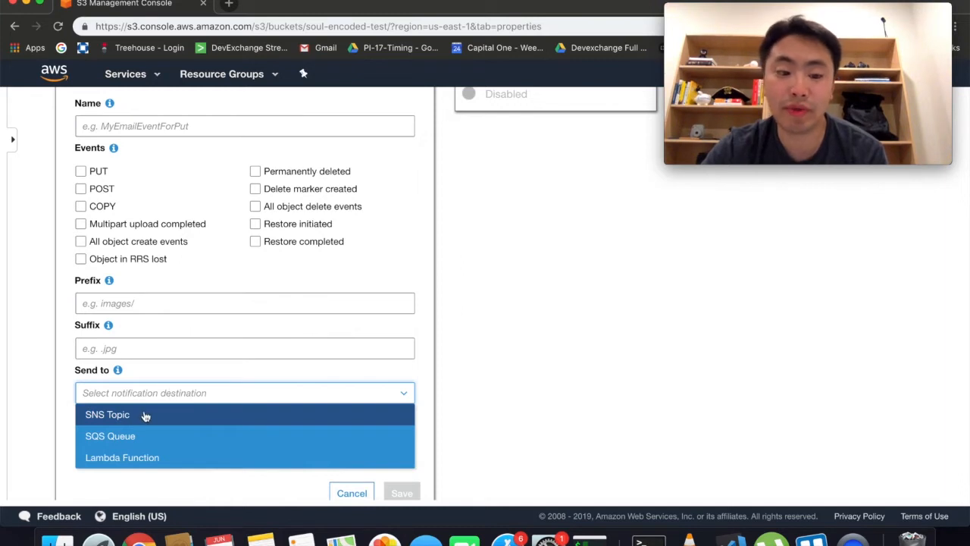
{"action": "scroll", "coordinate": [144, 413], "scroll_direction": "down", "scroll_amount": 1}
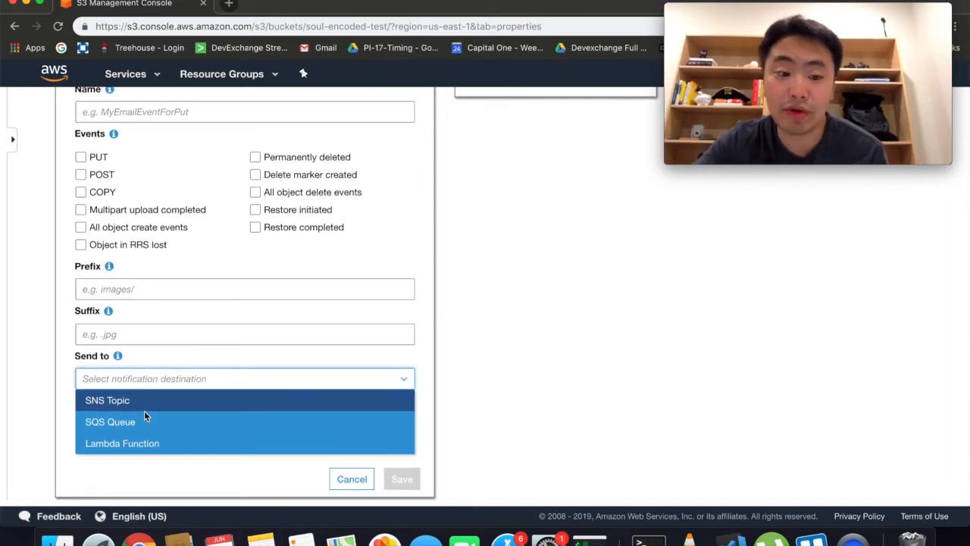
{"action": "scroll", "coordinate": [136, 437], "scroll_direction": "down", "scroll_amount": 2}
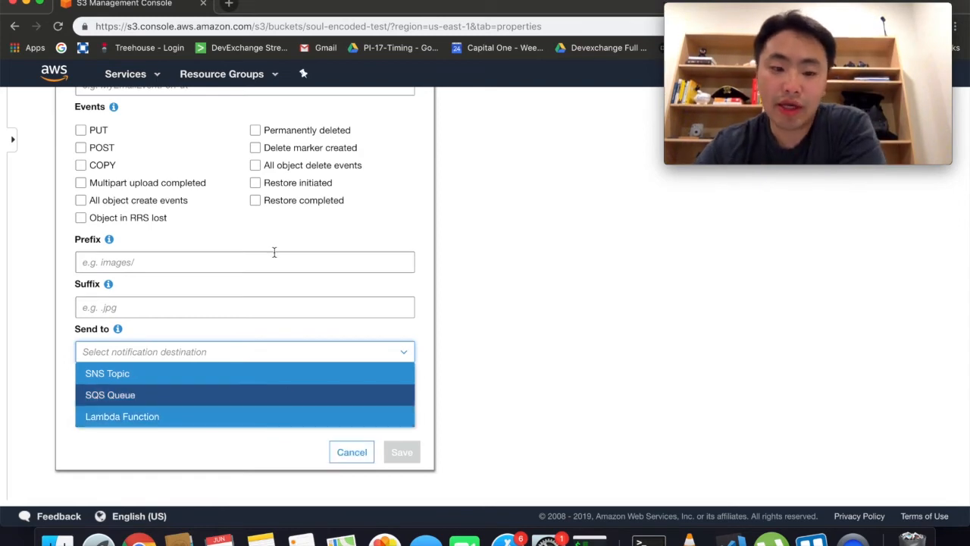
{"action": "scroll", "coordinate": [273, 251], "scroll_direction": "up", "scroll_amount": 3}
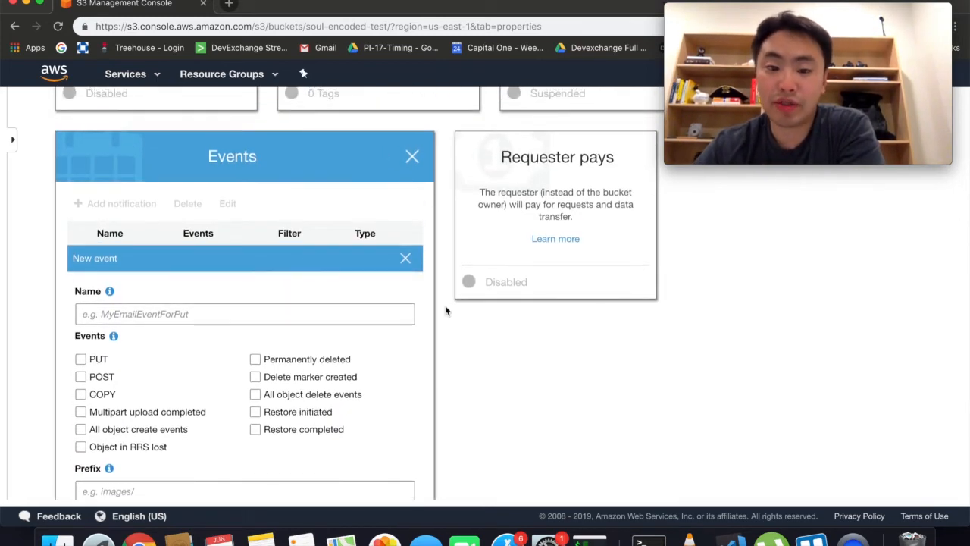
Step: Discard the new event notification form
{"action": "scroll", "coordinate": [444, 308], "scroll_direction": "down", "scroll_amount": 3}
{"action": "left_click", "coordinate": [350, 436]}
{"action": "scroll", "coordinate": [519, 365], "scroll_direction": "up", "scroll_amount": 5}
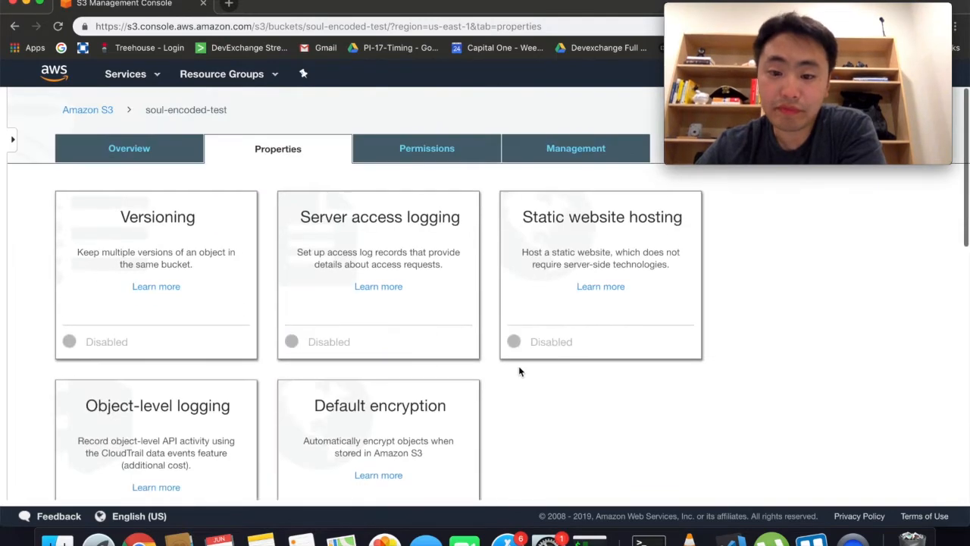
Step: Open the bucket's empty Bucket Policy editor under Permissions
{"action": "left_click", "coordinate": [442, 165]}
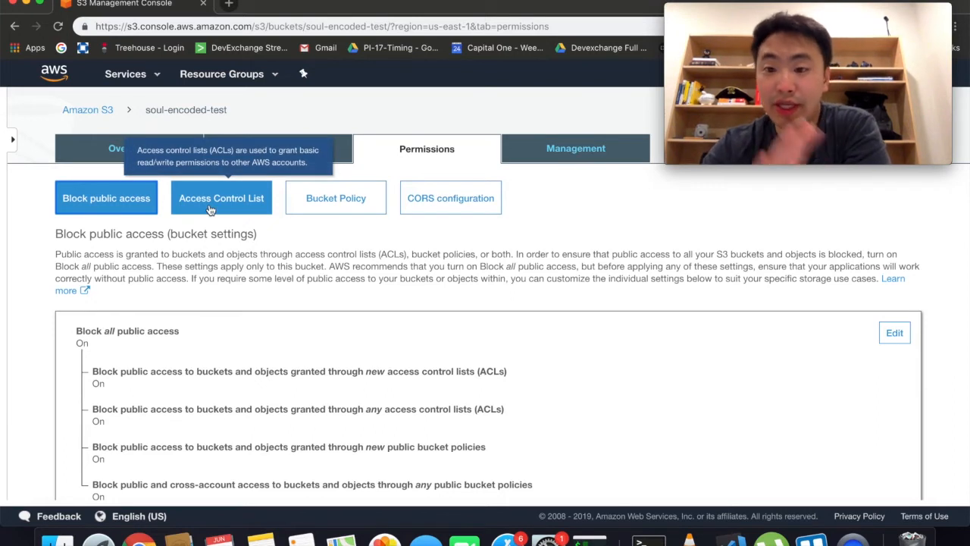
{"action": "left_click", "coordinate": [348, 196]}
{"action": "scroll", "coordinate": [384, 328], "scroll_direction": "down", "scroll_amount": 3}
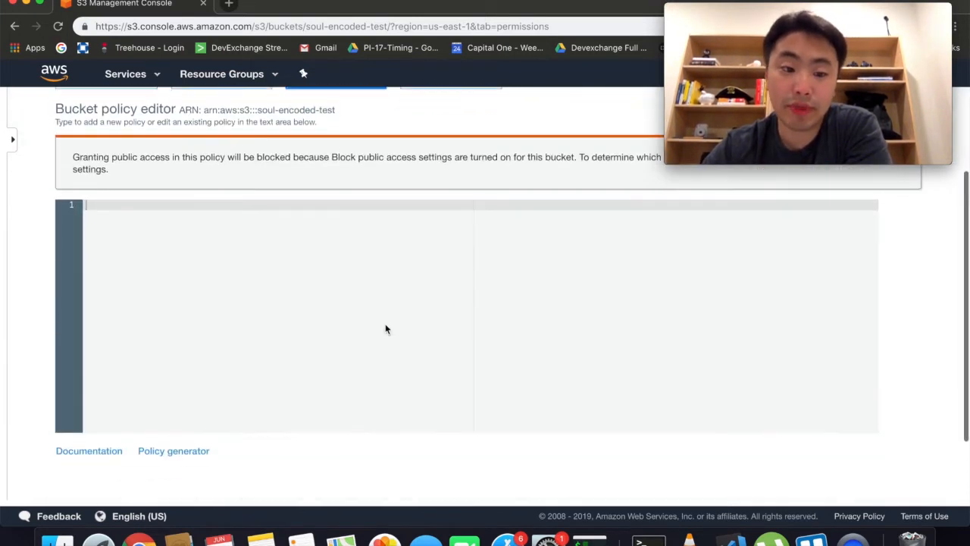
{"action": "scroll", "coordinate": [354, 268], "scroll_direction": "up", "scroll_amount": 3}
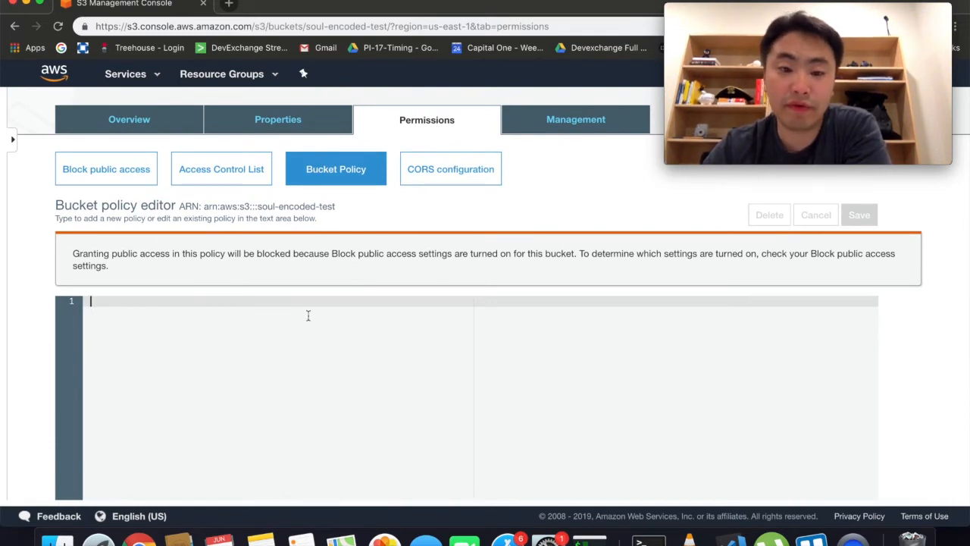
{"action": "scroll", "coordinate": [232, 345], "scroll_direction": "up", "scroll_amount": 1}
{"action": "scroll", "coordinate": [231, 350], "scroll_direction": "down", "scroll_amount": 3}
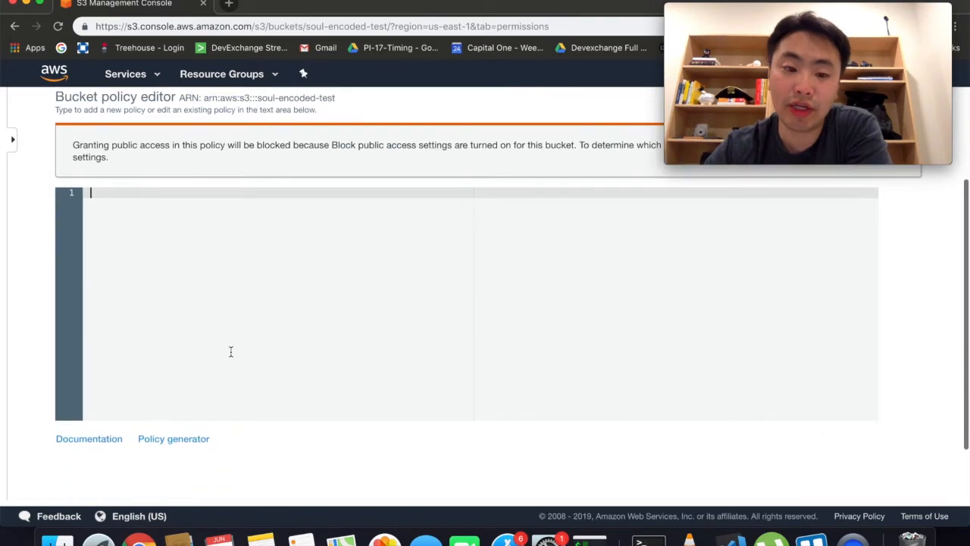
Step: Open the AWS Policy Generator in a new tab
{"action": "left_click", "coordinate": [168, 441]}
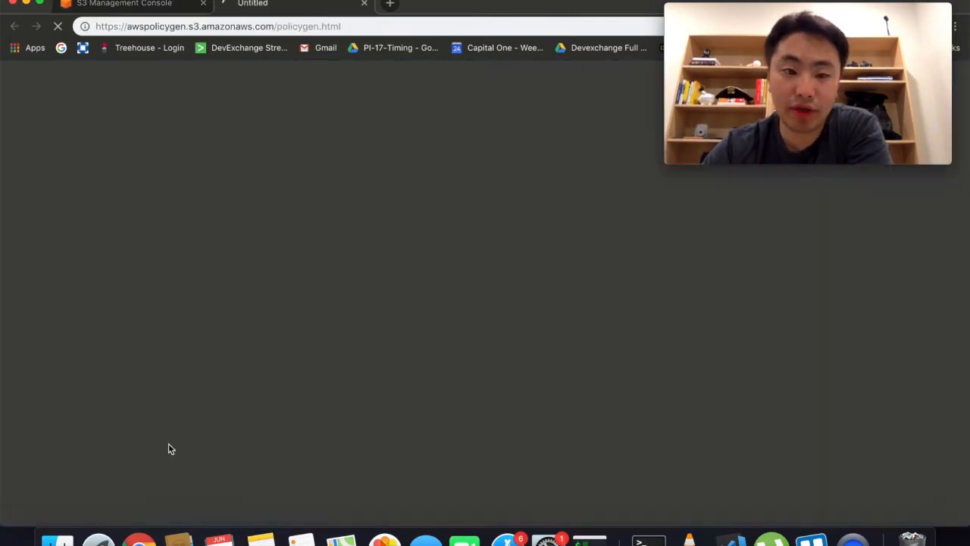
{"action": "scroll", "coordinate": [224, 262], "scroll_direction": "down", "scroll_amount": 5}
{"action": "scroll", "coordinate": [224, 263], "scroll_direction": "up", "scroll_amount": 3}
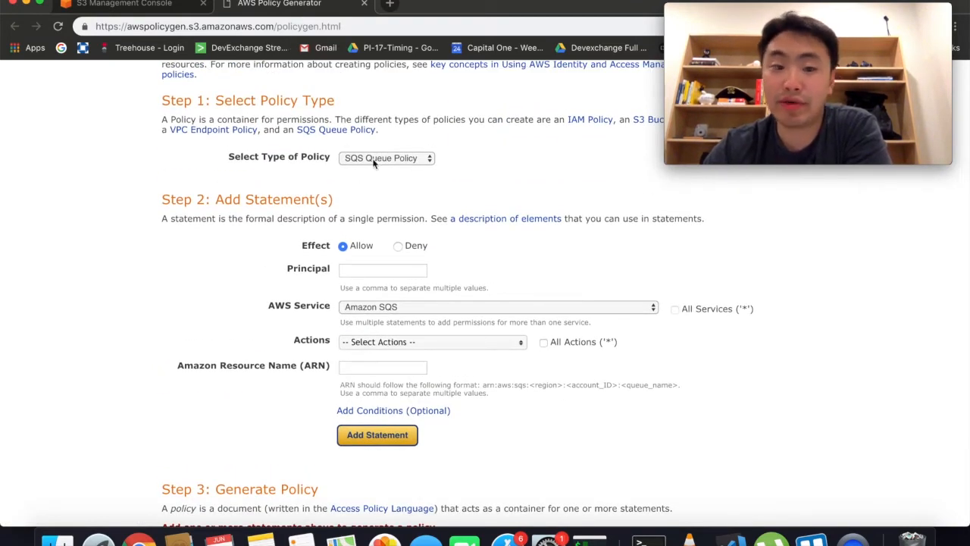
Step: Return to the S3 console and show the bucket's Management lifecycle settings
{"action": "left_click", "coordinate": [149, 4]}
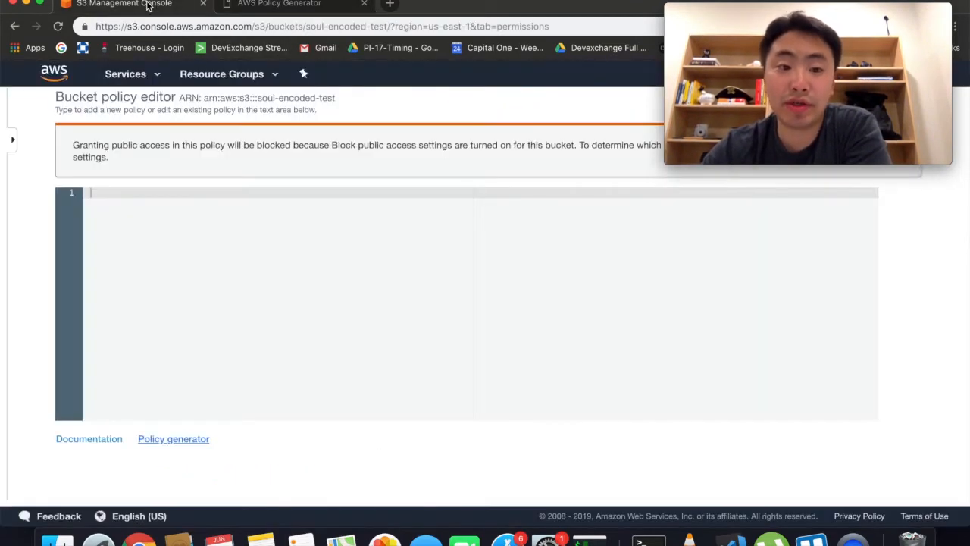
{"action": "scroll", "coordinate": [319, 298], "scroll_direction": "up", "scroll_amount": 3}
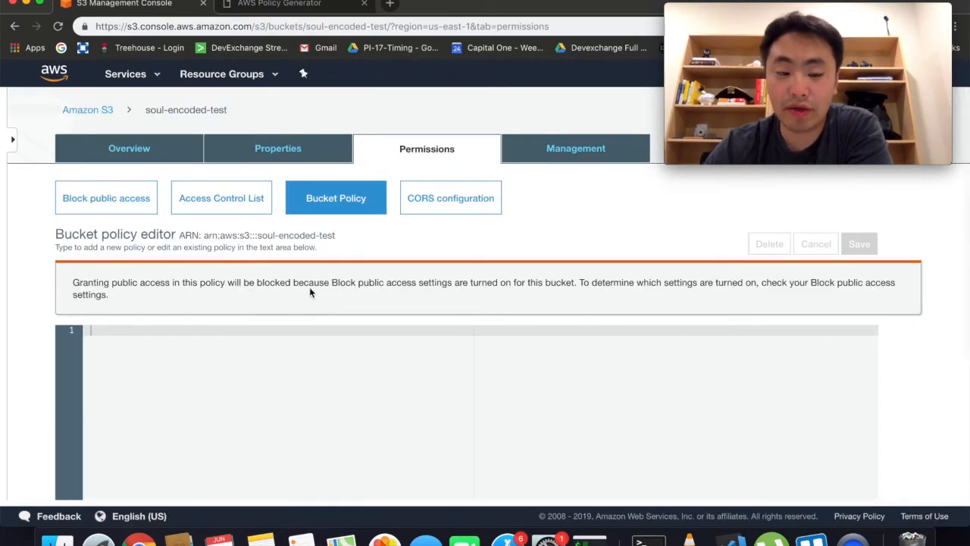
{"action": "left_click", "coordinate": [576, 149]}
{"action": "scroll", "coordinate": [371, 384], "scroll_direction": "down", "scroll_amount": 2}
{"action": "scroll", "coordinate": [371, 384], "scroll_direction": "up", "scroll_amount": 2}
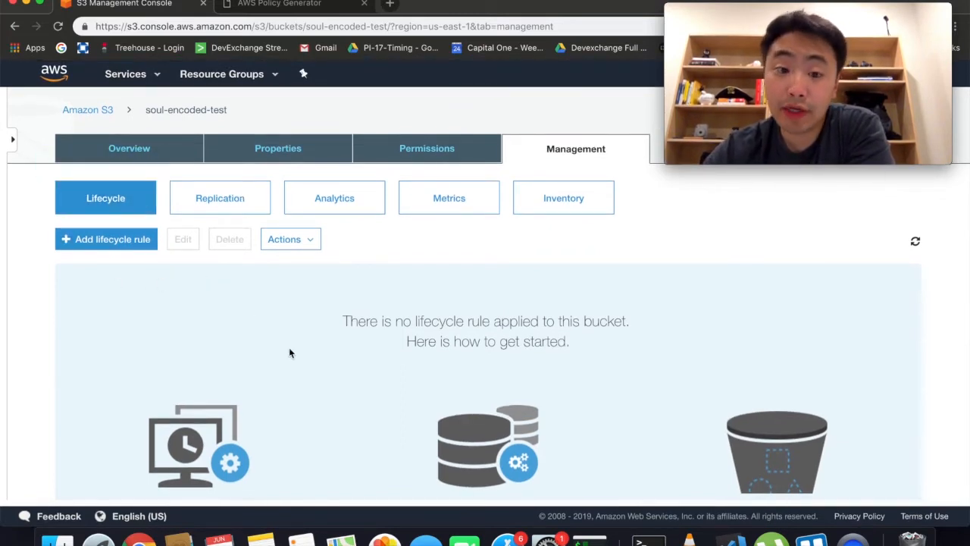
Step: Start a lifecycle rule and cancel it without saving
{"action": "left_click", "coordinate": [110, 240]}
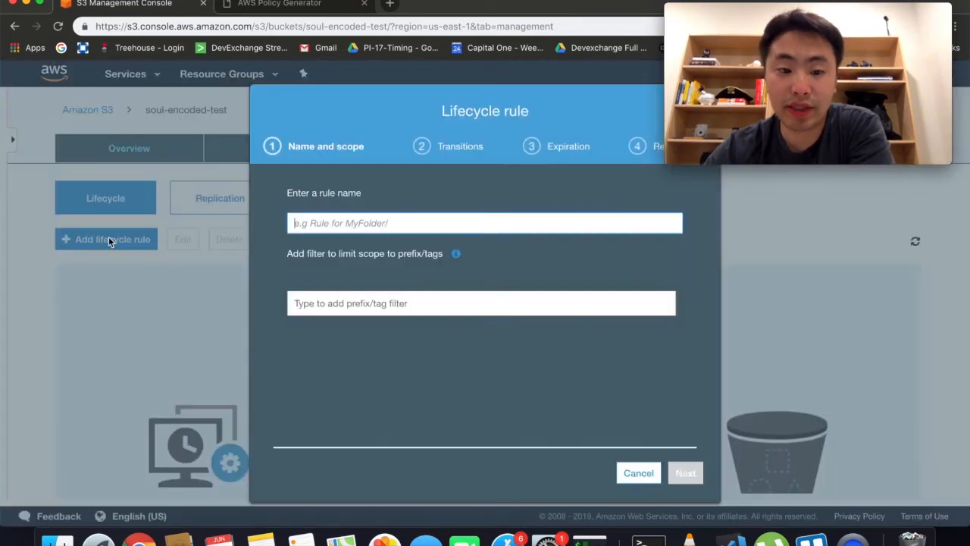
{"action": "left_click", "coordinate": [625, 471]}
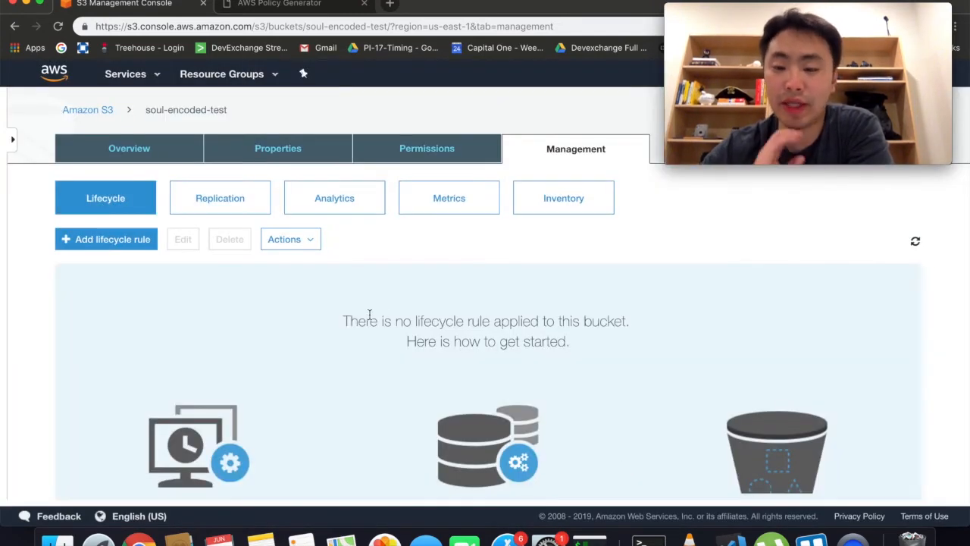
{"action": "scroll", "coordinate": [369, 316], "scroll_direction": "down", "scroll_amount": 3}
{"action": "scroll", "coordinate": [370, 319], "scroll_direction": "up", "scroll_amount": 3}
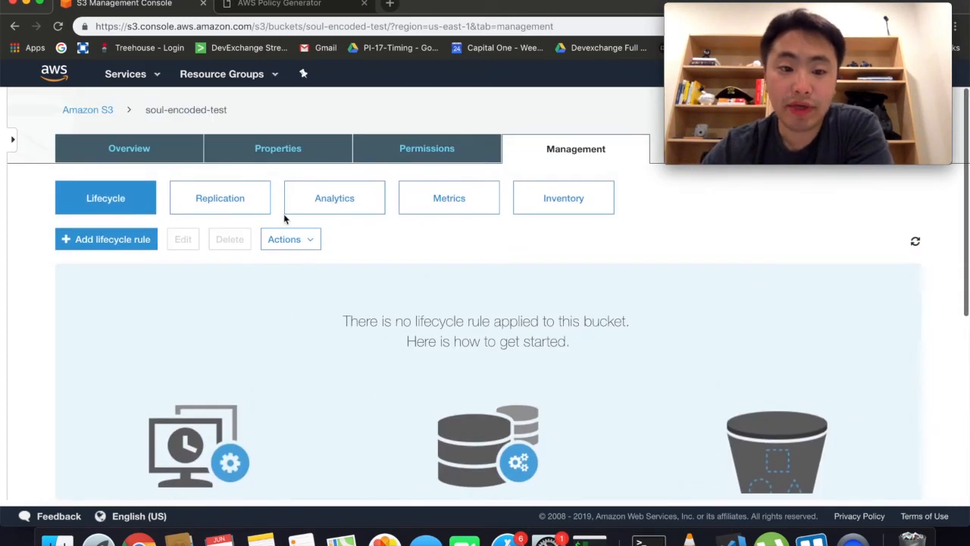
Step: Browse the Replication, Analytics, Metrics and Inventory pages, then return to the bucket Overview
{"action": "left_click", "coordinate": [266, 211]}
{"action": "left_click", "coordinate": [335, 202]}
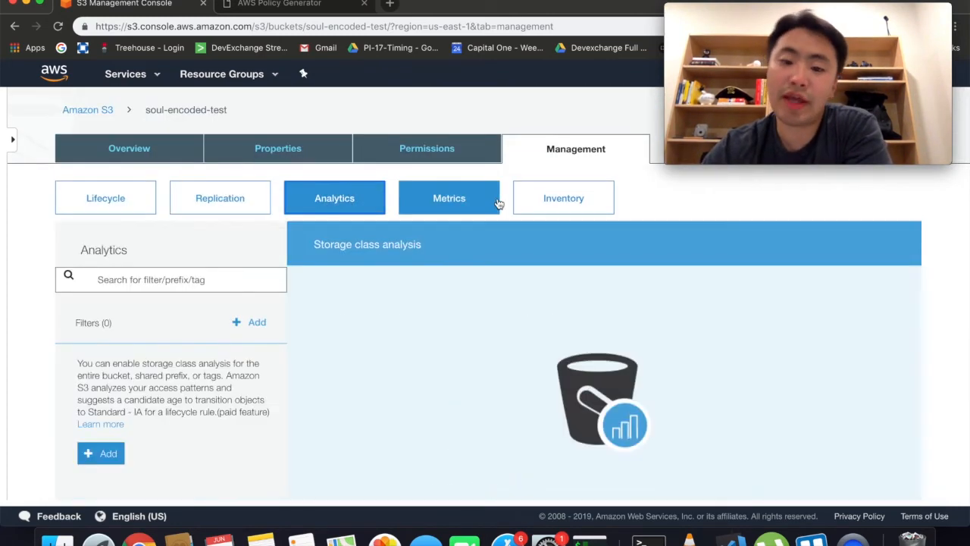
{"action": "left_click", "coordinate": [475, 204]}
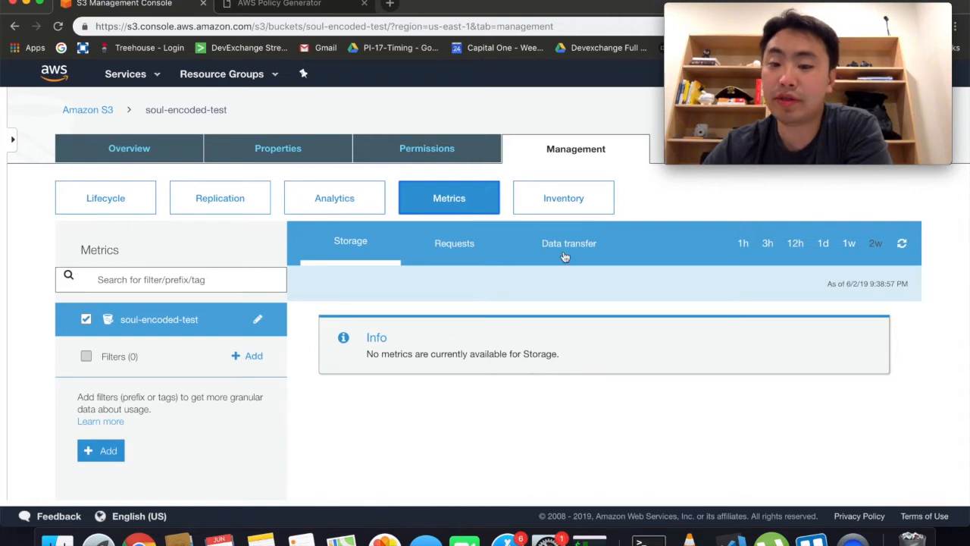
{"action": "left_click", "coordinate": [574, 199]}
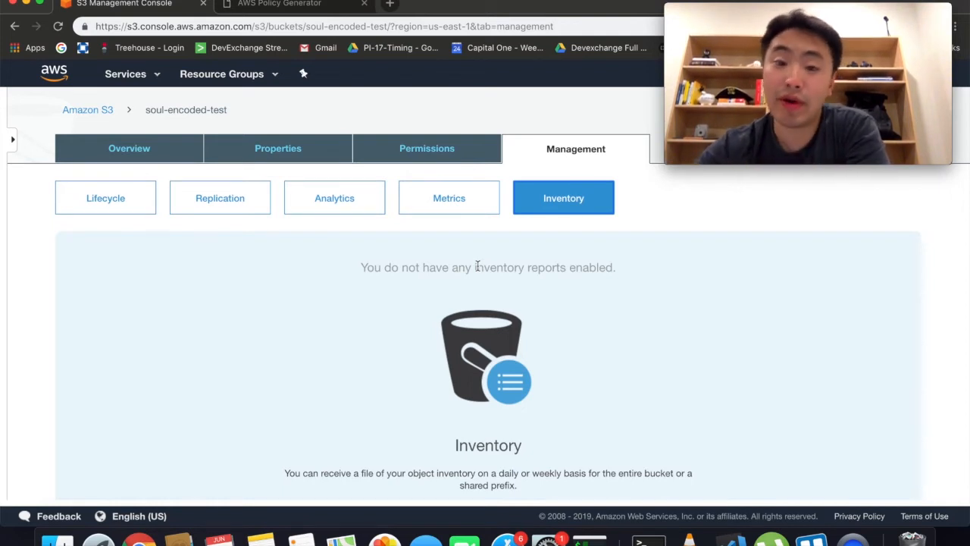
{"action": "left_click", "coordinate": [134, 149]}
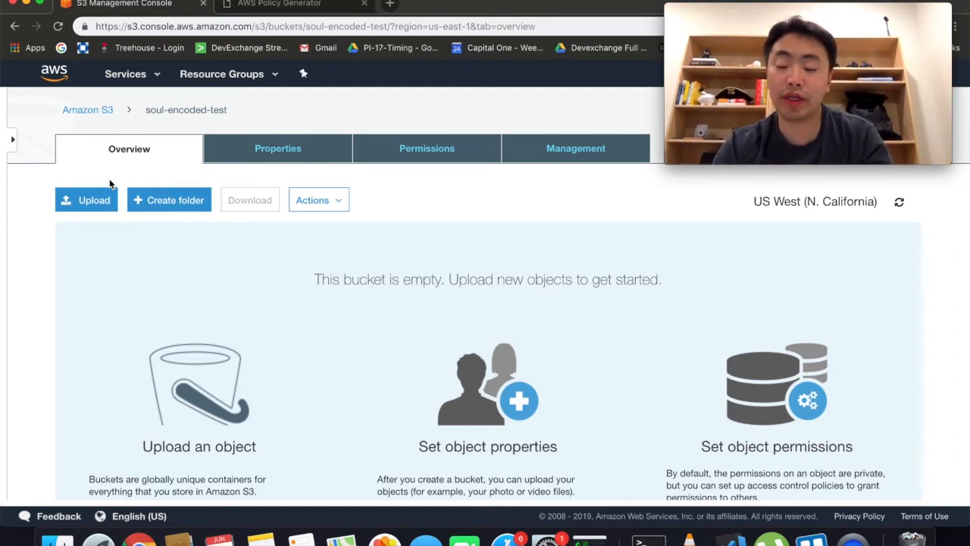
Step: Snap the browser to the left half and launch iTerm
{"action": "key", "text": "alt+super+Left"}
{"action": "key", "text": "super+space"}
{"action": "type", "text": "iterm"}
{"action": "key", "text": "Return"}
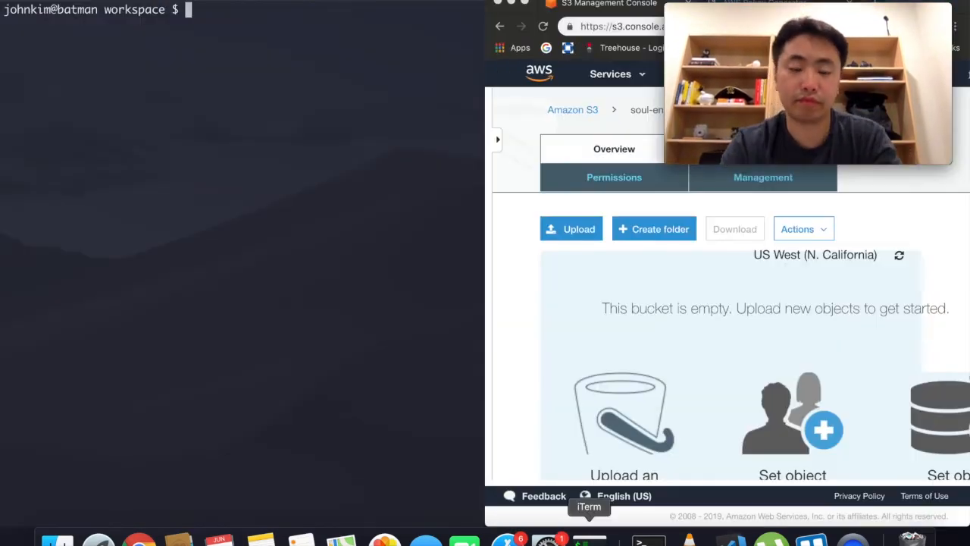
Step: Create an s3 folder with mkdir, change into it and clear the terminal
{"action": "type", "text": "mkdir s3"}
{"action": "key", "text": "Return"}
{"action": "type", "text": "ls"}
{"action": "key", "text": "Return"}
{"action": "type", "text": "cd s"}
{"action": "key", "text": "Tab"}
{"action": "key", "text": "Return"}
{"action": "type", "text": "ls"}
{"action": "key", "text": "Return"}
{"action": "key", "text": "ctrl+l"}
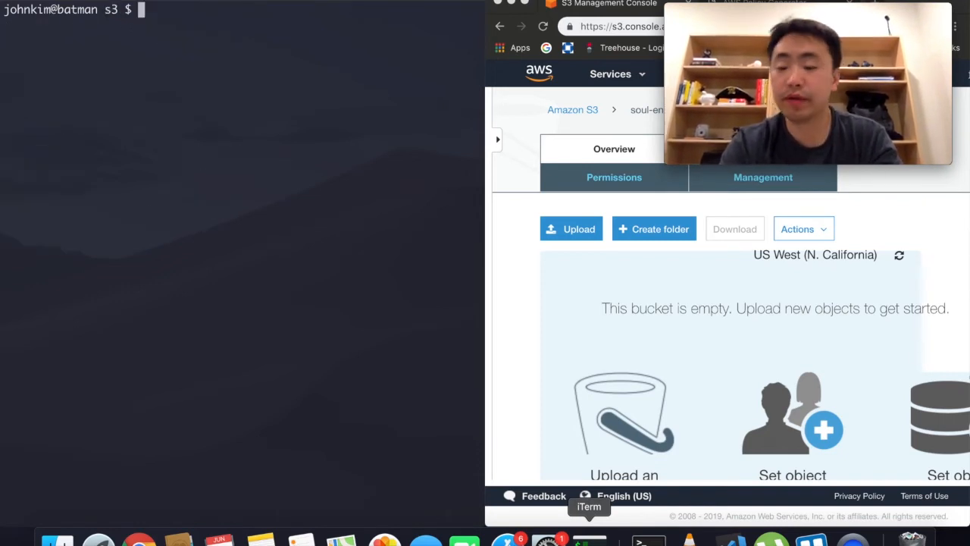
Step: Enlarge the terminal text and snap the terminal to half the screen
{"action": "key", "text": "super+plus"}
{"action": "key", "text": "super+plus"}
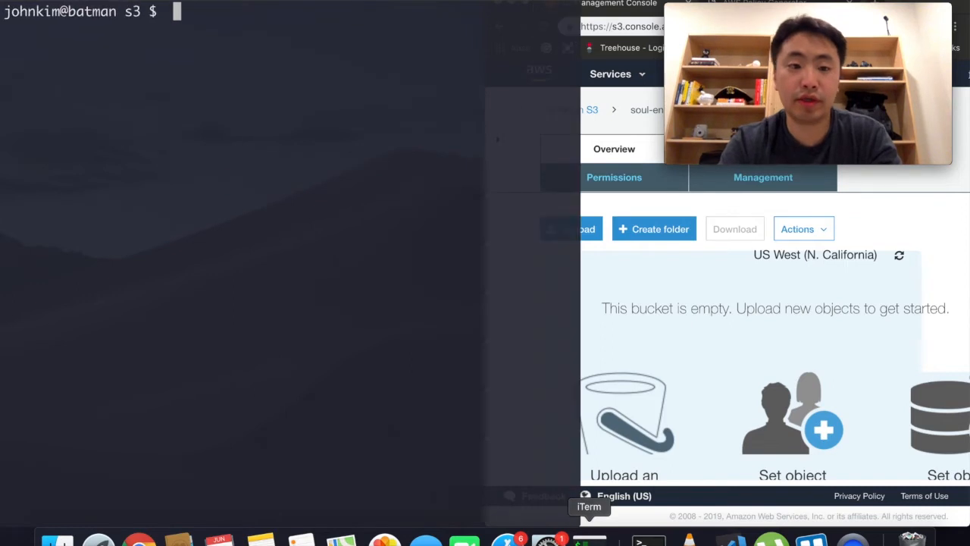
{"action": "key", "text": "super+plus"}
{"action": "key", "text": "alt+super+Left"}
{"action": "key", "text": "alt+super+Left"}
{"action": "key", "text": "alt+super+Left"}
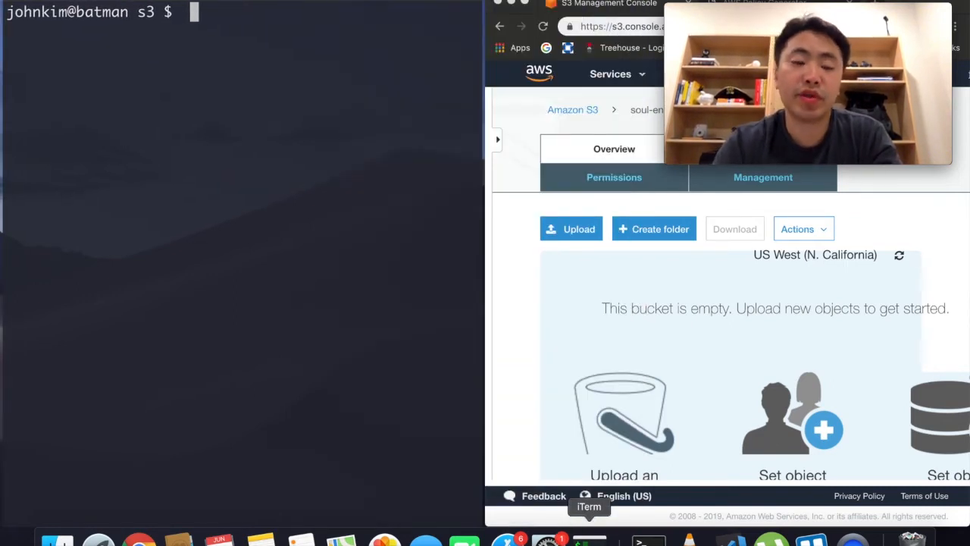
Step: Create an empty index.html with 'touch index.html' and open it via 'code index.html'
{"action": "type", "text": "touch index.html"}
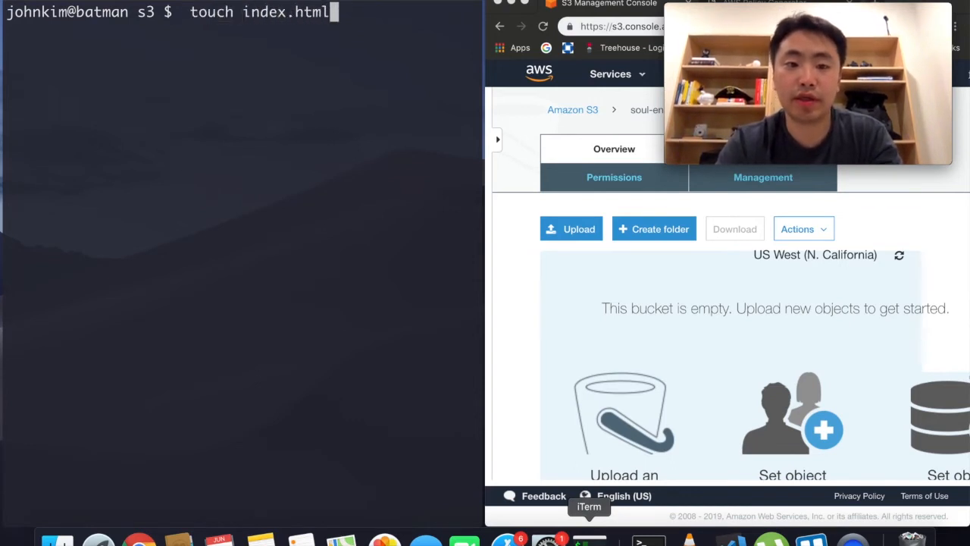
{"action": "key", "text": "Return"}
{"action": "key", "text": "super+k"}
{"action": "type", "text": "code "}
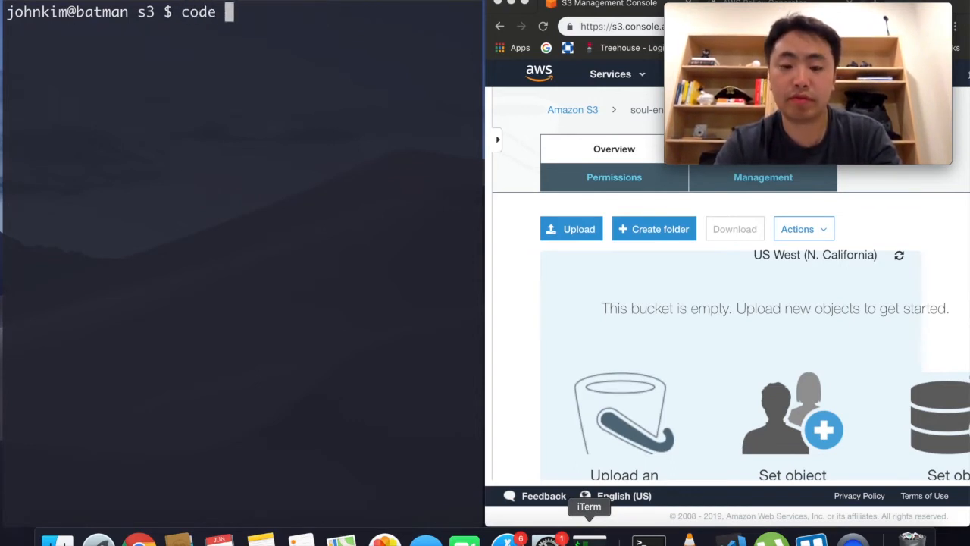
{"action": "type", "text": "index.html"}
{"action": "key", "text": "Return"}
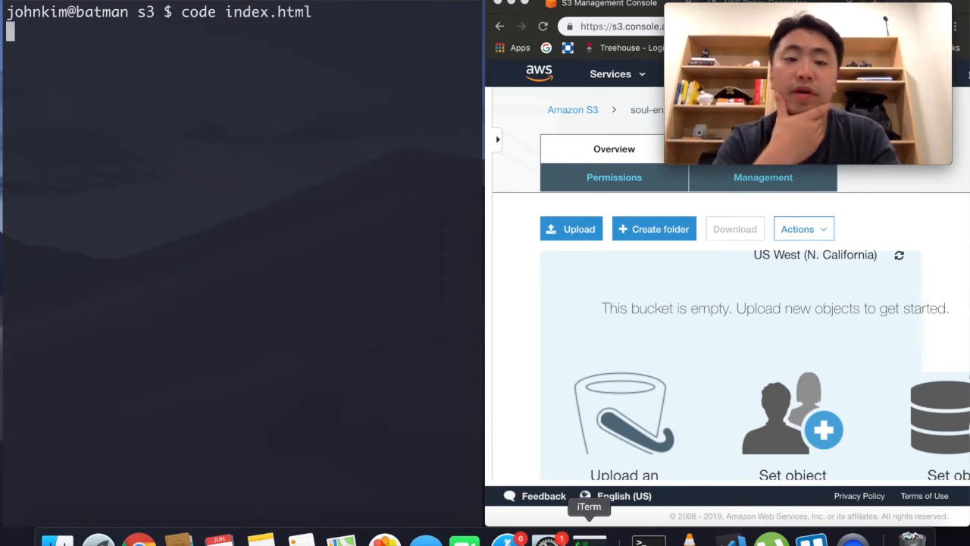
Step: Start index.html with an <html> tag and an indented <body> tag
{"action": "type", "text": "<th"}
{"action": "key", "text": "BackSpace"}
{"action": "key", "text": "BackSpace"}
{"action": "type", "text": "html"}
{"action": "key", "text": "Escape"}
{"action": "type", "text": ">  </html>"}
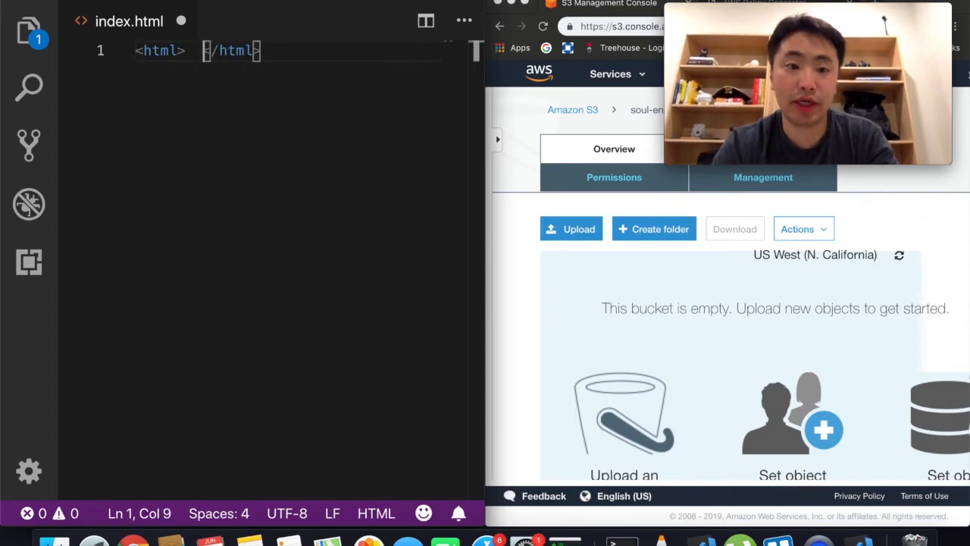
{"action": "key", "text": "BackSpace"}
{"action": "key", "text": "Return"}
{"action": "key", "text": "BackSpace"}
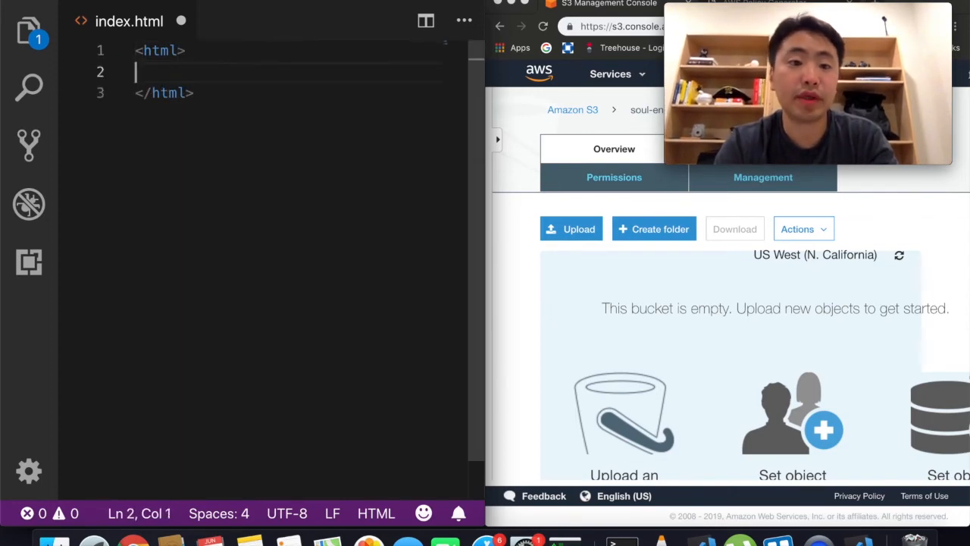
{"action": "key", "text": "Tab"}
{"action": "type", "text": "<body>"}
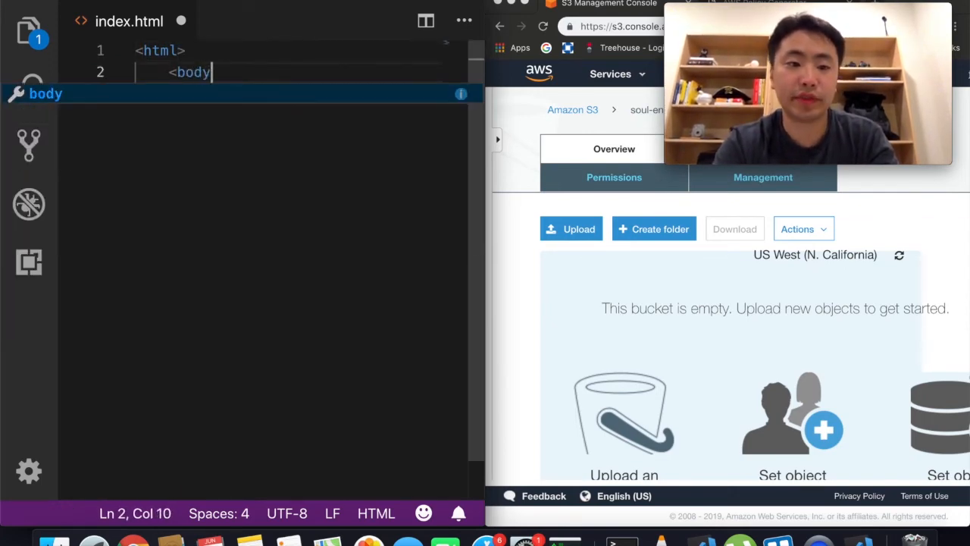
Step: Add a <p> containing 'Hello World!' inside the body, then save and close the file
{"action": "key", "text": "Return"}
{"action": "type", "text": "<p"}
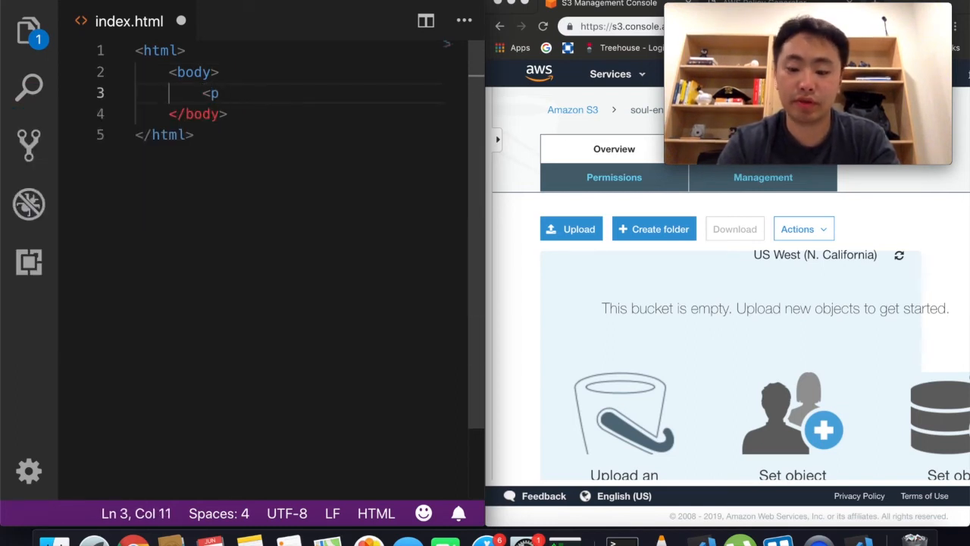
{"action": "type", "text": ">"}
{"action": "key", "text": "Return"}
{"action": "type", "text": "Hello World!"}
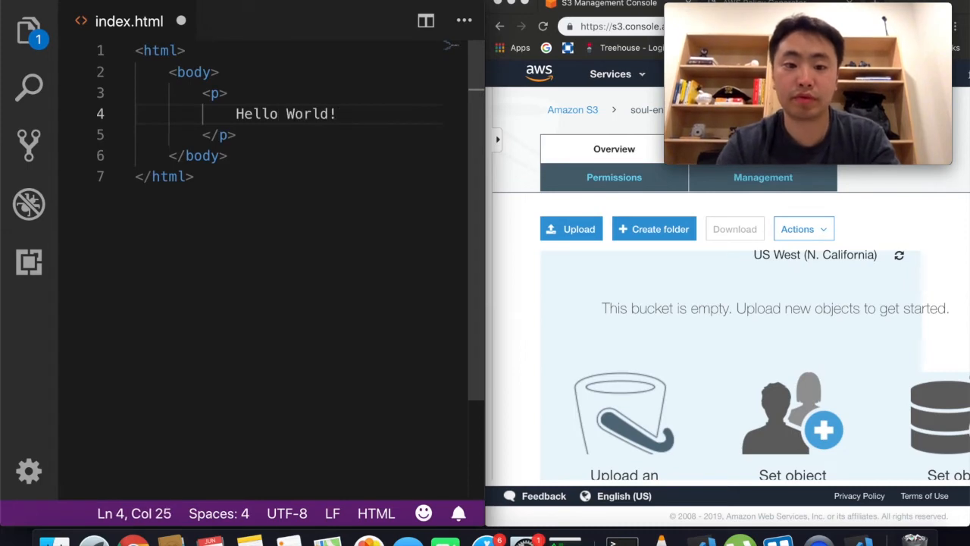
{"action": "key", "text": "super+s"}
{"action": "key", "text": "super+w"}
Step: Quit VS Code and list the s3 folder to confirm index.html exists
{"action": "key", "text": "super+q"}
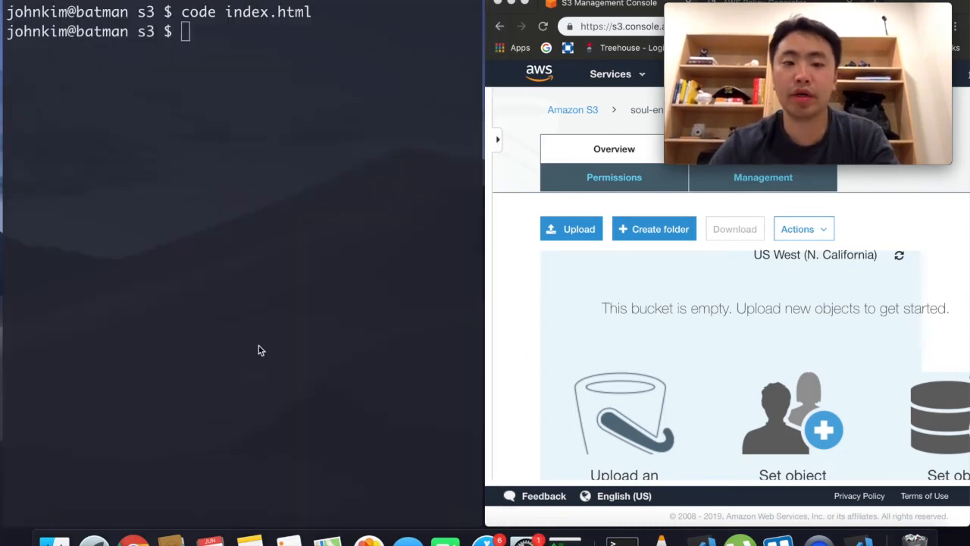
{"action": "type", "text": "ls"}
{"action": "key", "text": "Return"}
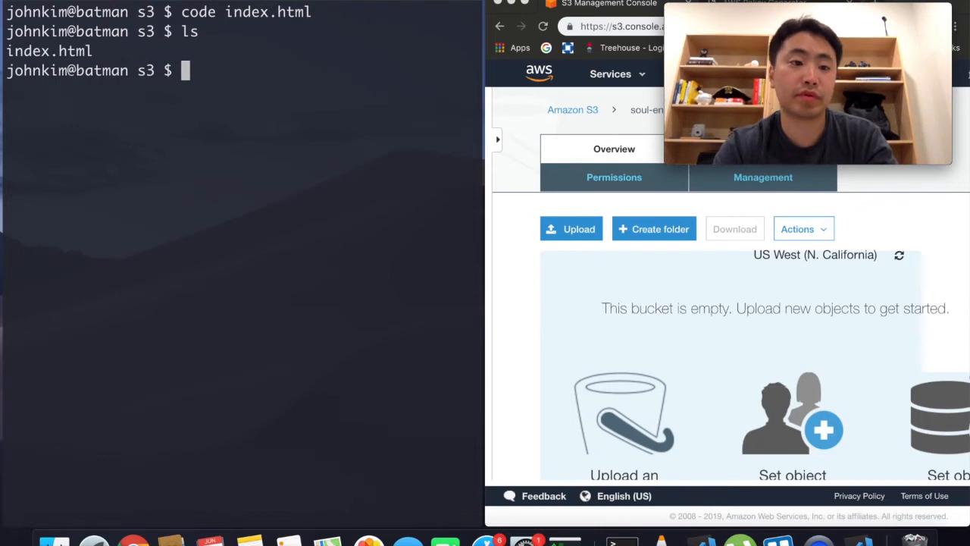
Step: Open the s3 folder in Finder with 'open .', snap it left and select index.html
{"action": "type", "text": "open ."}
{"action": "key", "text": "Return"}
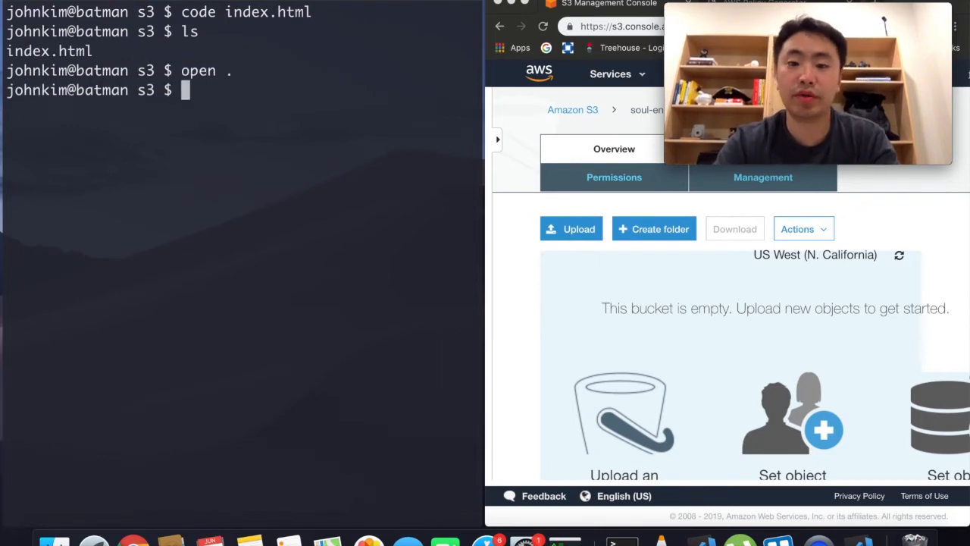
{"action": "key", "text": "super+alt+Left"}
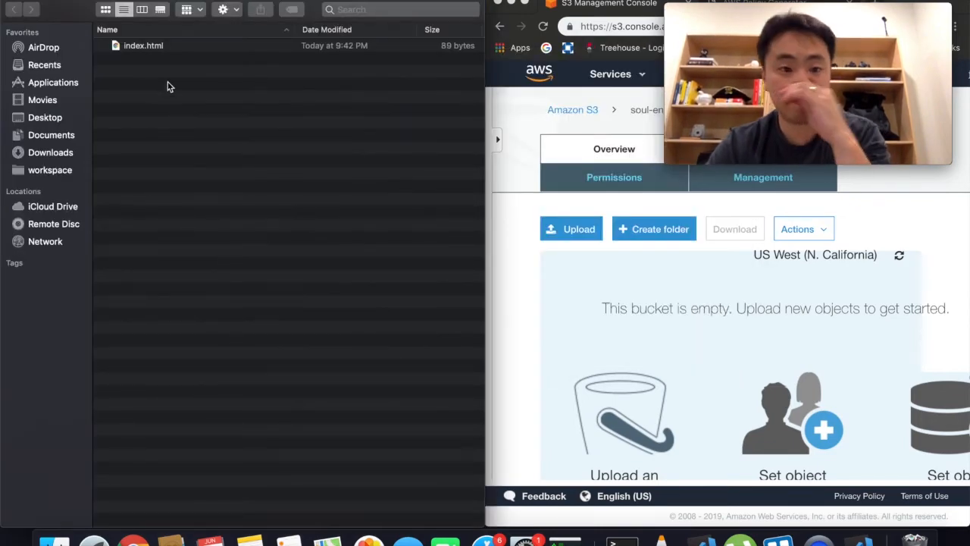
{"action": "left_click", "coordinate": [285, 51]}
{"action": "left_click", "coordinate": [309, 113]}
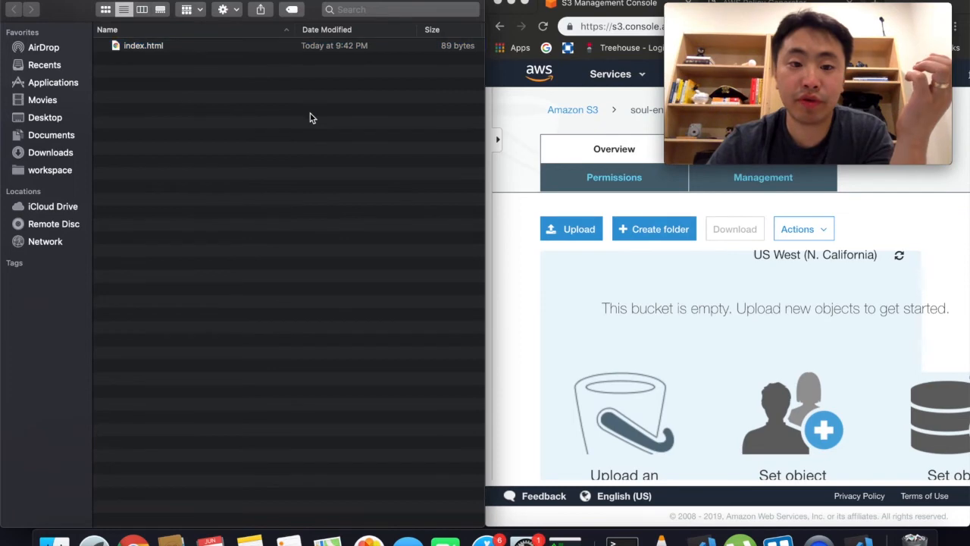
Step: Add index.html from Finder to a new upload into the bucket
{"action": "left_click", "coordinate": [579, 229]}
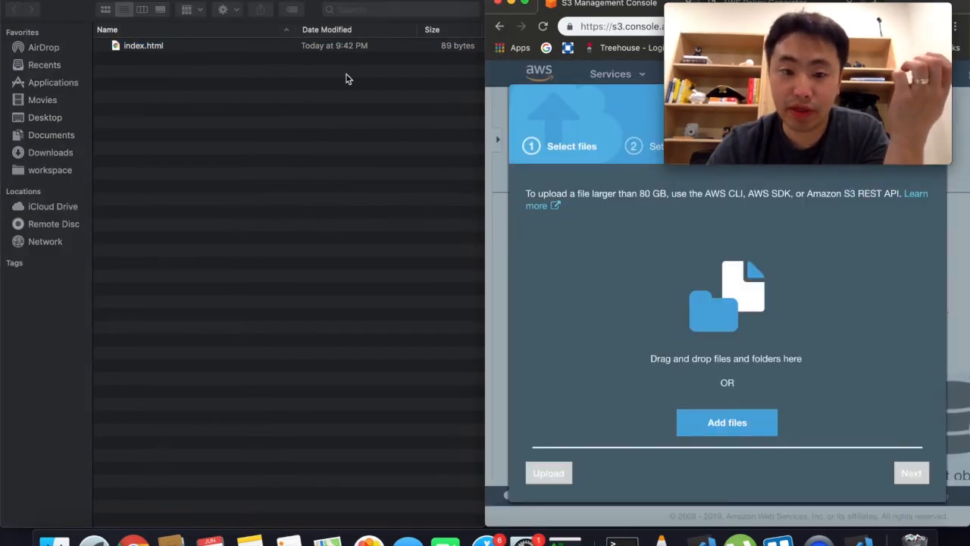
{"action": "left_click_drag", "start_coordinate": [152, 47], "coordinate": [235, 68]}
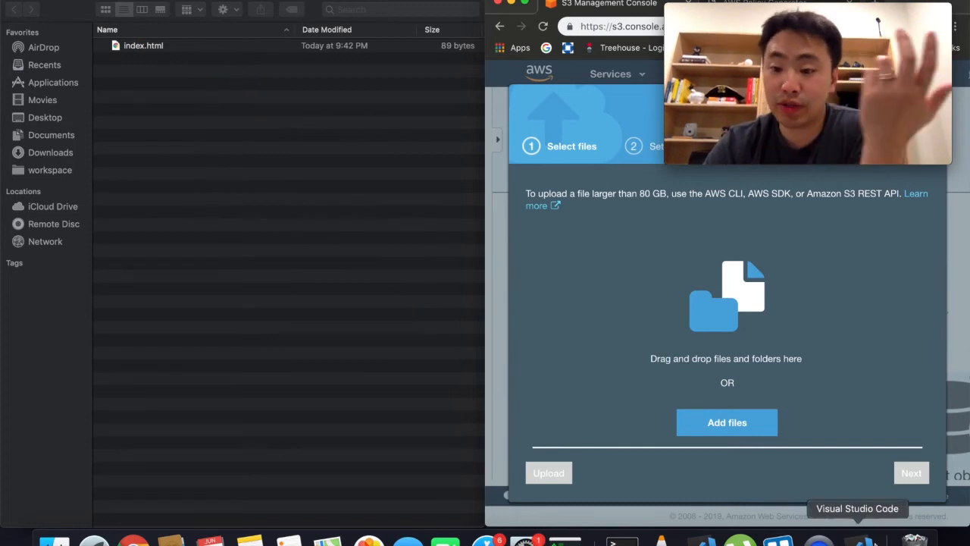
{"action": "left_click", "coordinate": [741, 428]}
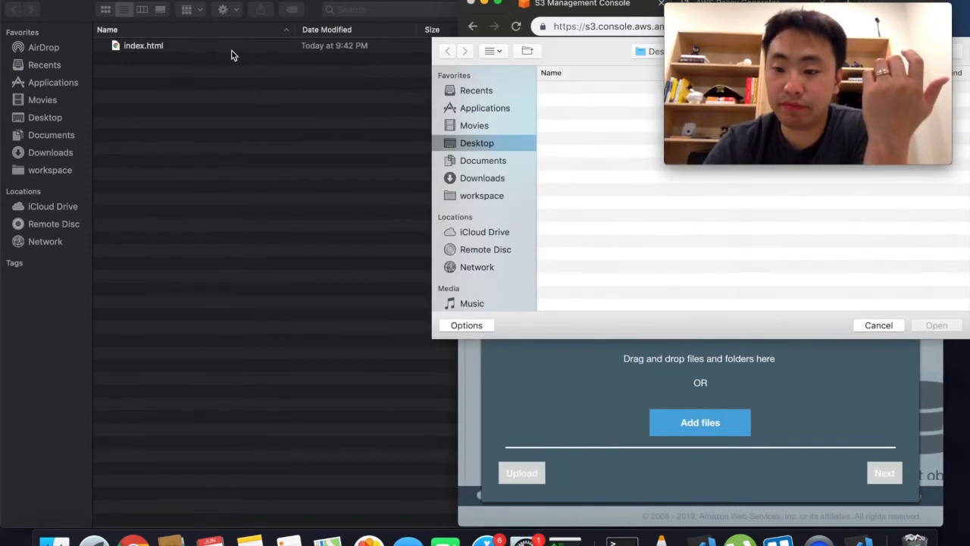
{"action": "key", "text": "Escape"}
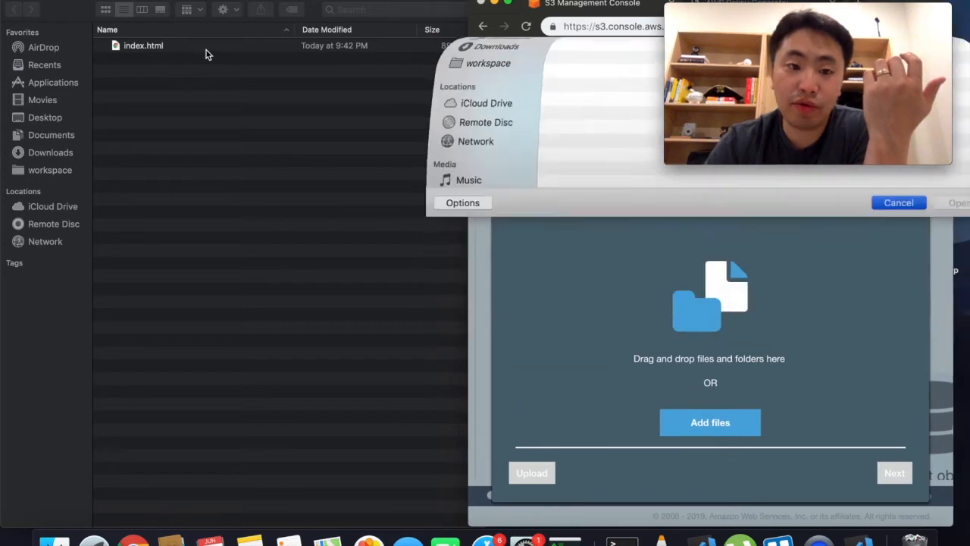
{"action": "left_click_drag", "start_coordinate": [148, 47], "coordinate": [720, 311]}
Step: Keep the default permissions for the index.html upload
{"action": "left_click", "coordinate": [911, 474]}
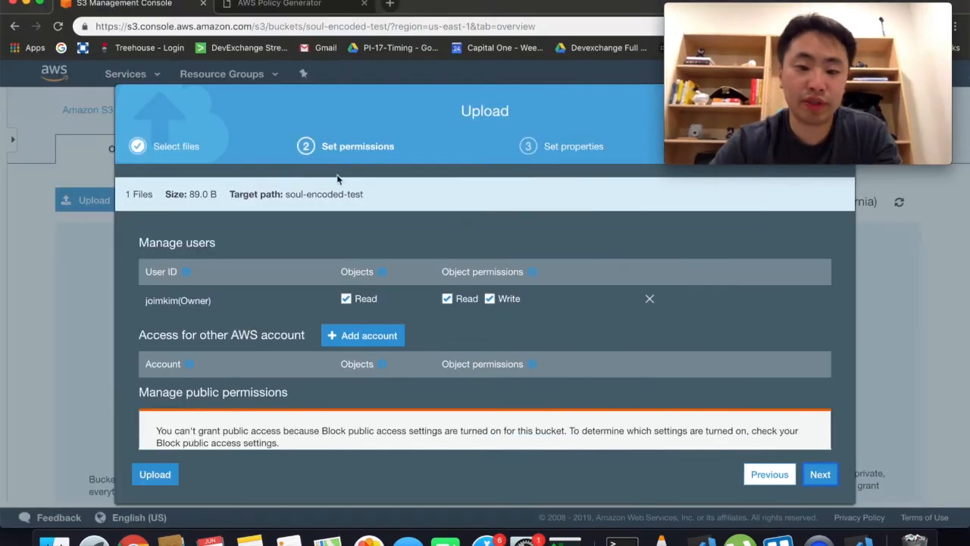
{"action": "scroll", "coordinate": [339, 180], "scroll_direction": "down", "scroll_amount": 1}
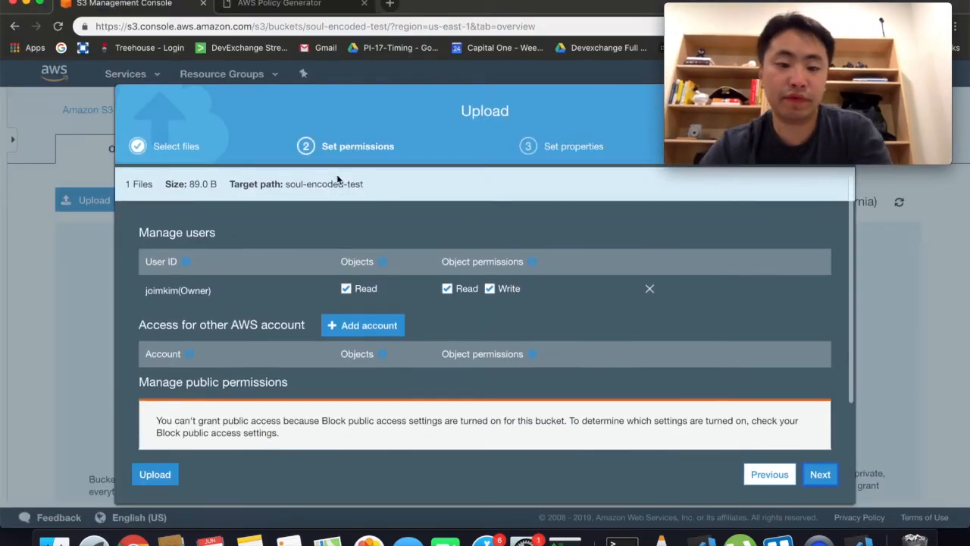
{"action": "scroll", "coordinate": [281, 334], "scroll_direction": "down", "scroll_amount": 2}
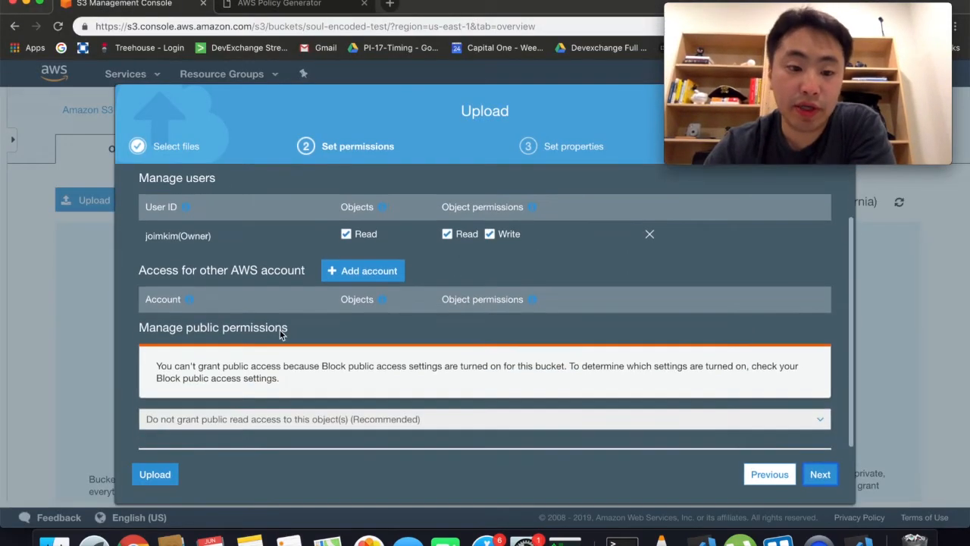
{"action": "scroll", "coordinate": [518, 236], "scroll_direction": "up", "scroll_amount": 3}
{"action": "scroll", "coordinate": [518, 236], "scroll_direction": "down", "scroll_amount": 3}
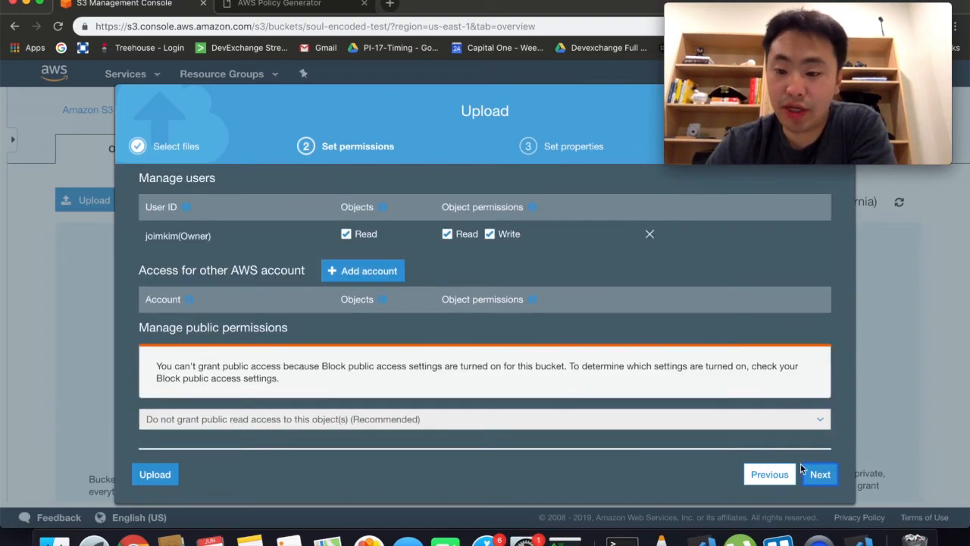
Step: Keep Standard storage in the upload properties and advance to the review step
{"action": "left_click", "coordinate": [817, 475]}
{"action": "scroll", "coordinate": [386, 424], "scroll_direction": "up", "scroll_amount": 2}
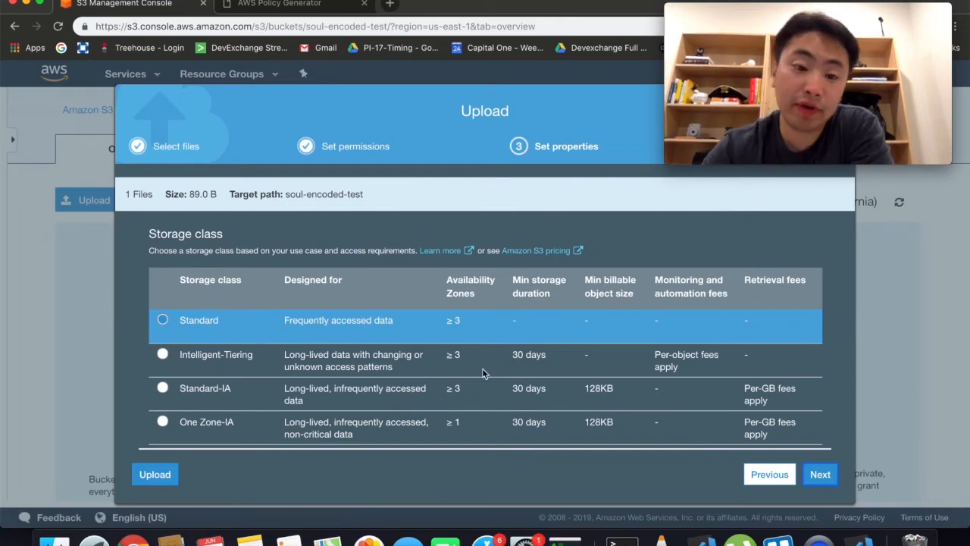
{"action": "scroll", "coordinate": [482, 371], "scroll_direction": "down", "scroll_amount": 5}
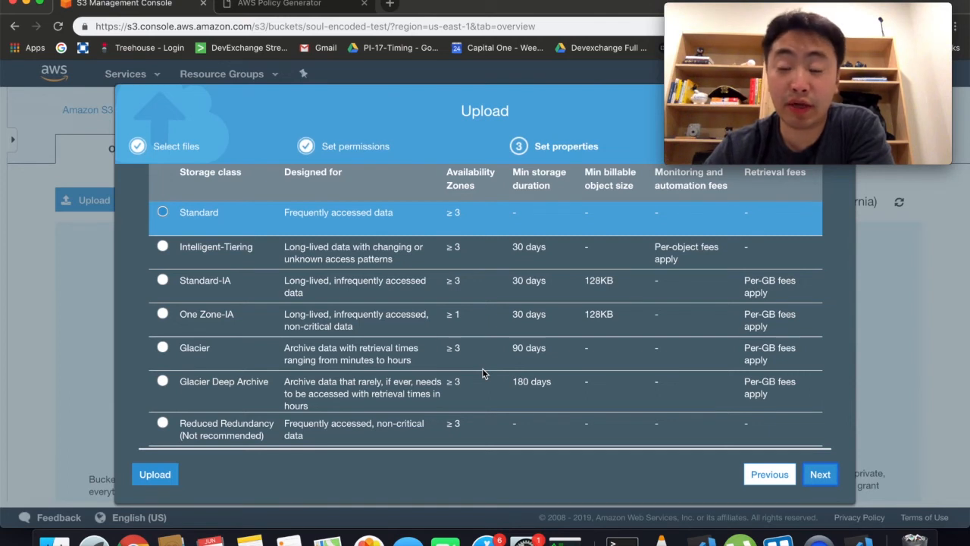
{"action": "scroll", "coordinate": [482, 368], "scroll_direction": "down", "scroll_amount": 1}
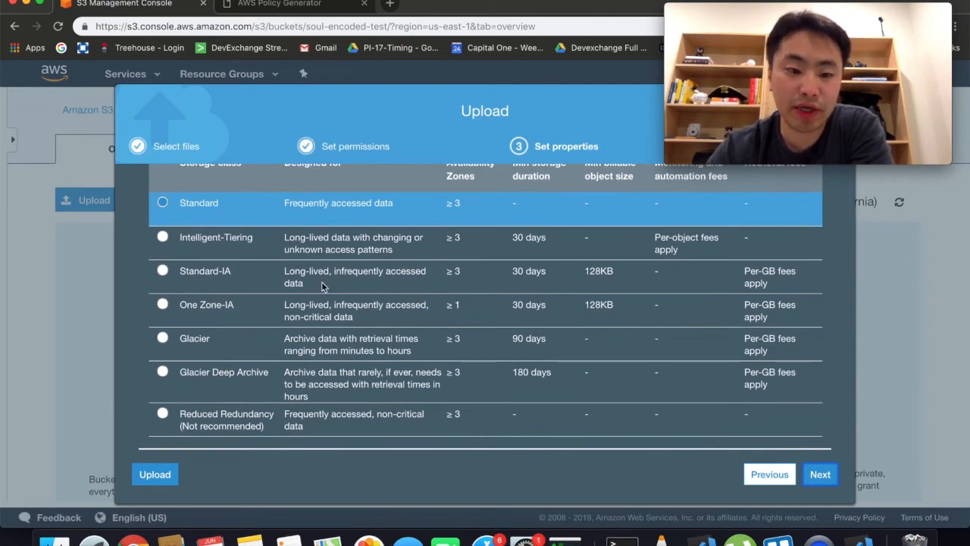
{"action": "scroll", "coordinate": [361, 301], "scroll_direction": "down", "scroll_amount": 2}
{"action": "scroll", "coordinate": [360, 302], "scroll_direction": "down", "scroll_amount": 1}
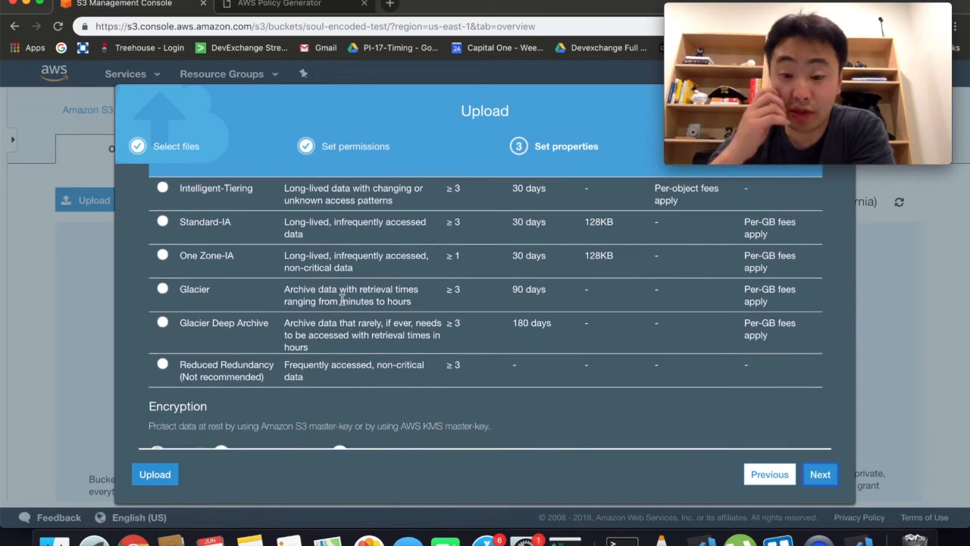
{"action": "scroll", "coordinate": [342, 299], "scroll_direction": "up", "scroll_amount": 2}
{"action": "scroll", "coordinate": [342, 299], "scroll_direction": "down", "scroll_amount": 3}
{"action": "scroll", "coordinate": [342, 301], "scroll_direction": "up", "scroll_amount": 3}
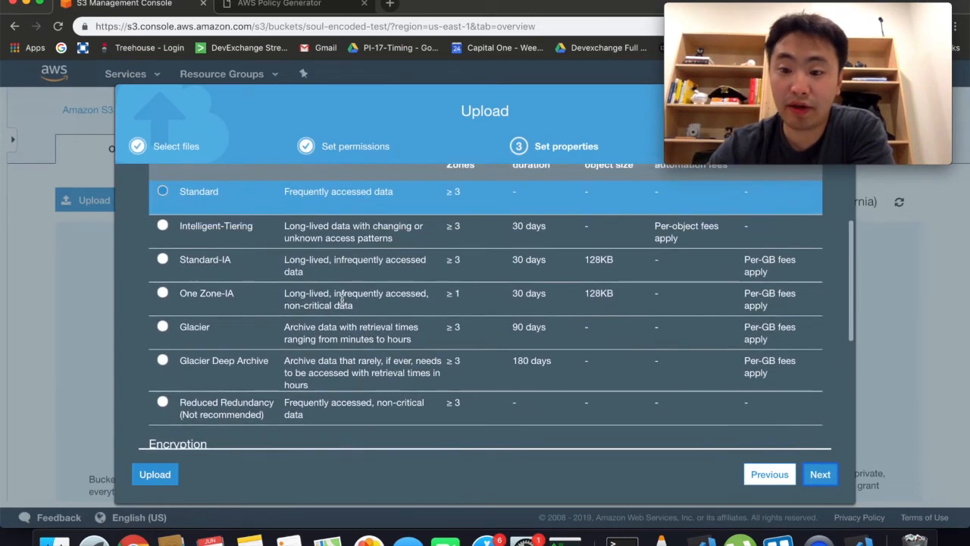
{"action": "scroll", "coordinate": [325, 331], "scroll_direction": "down", "scroll_amount": 5}
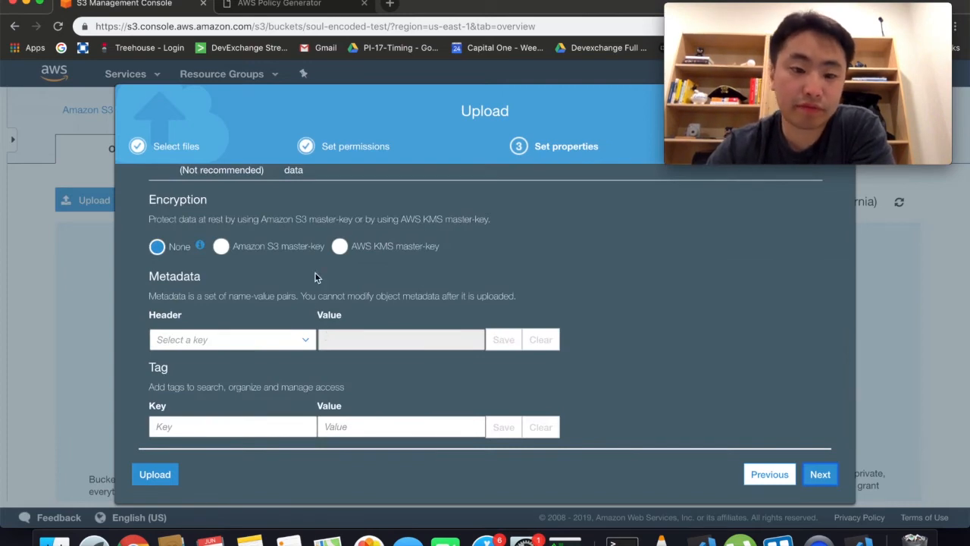
{"action": "scroll", "coordinate": [316, 277], "scroll_direction": "up", "scroll_amount": 5}
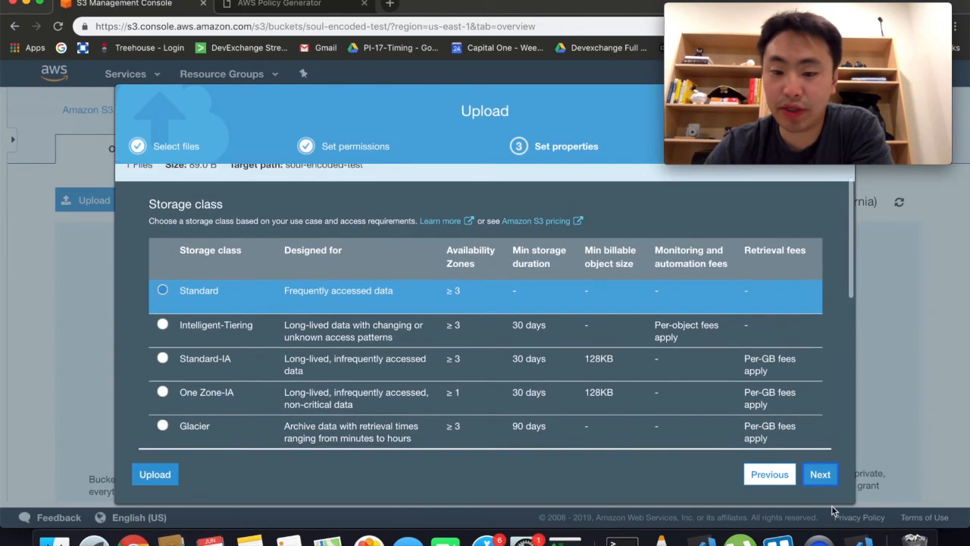
{"action": "left_click", "coordinate": [824, 479]}
Step: Upload index.html and open the object's details page
{"action": "left_click", "coordinate": [826, 480]}
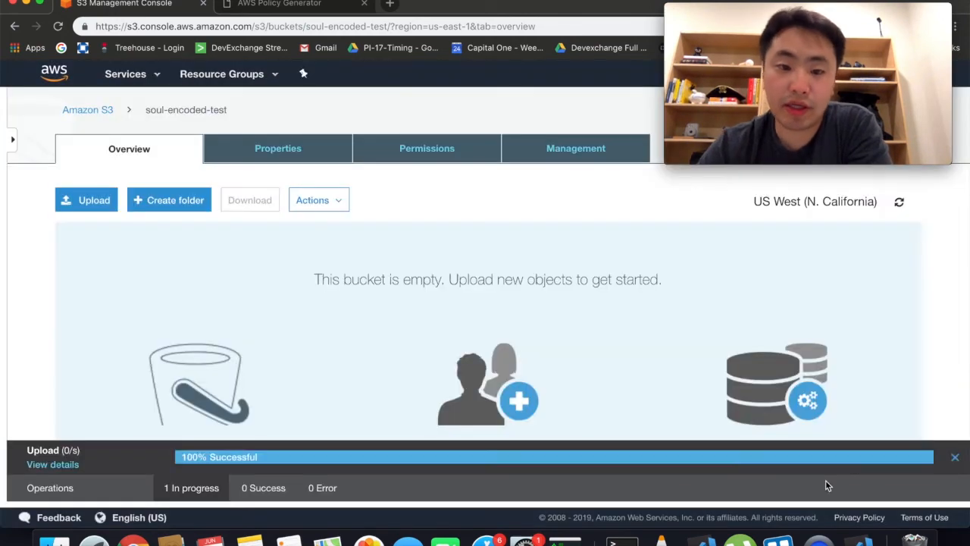
{"action": "left_click", "coordinate": [134, 324]}
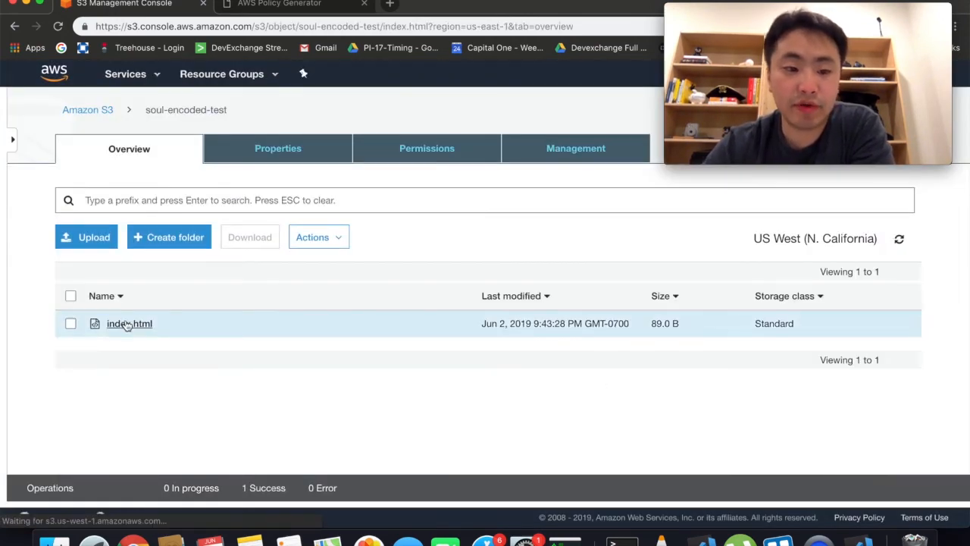
{"action": "scroll", "coordinate": [273, 355], "scroll_direction": "down", "scroll_amount": 1}
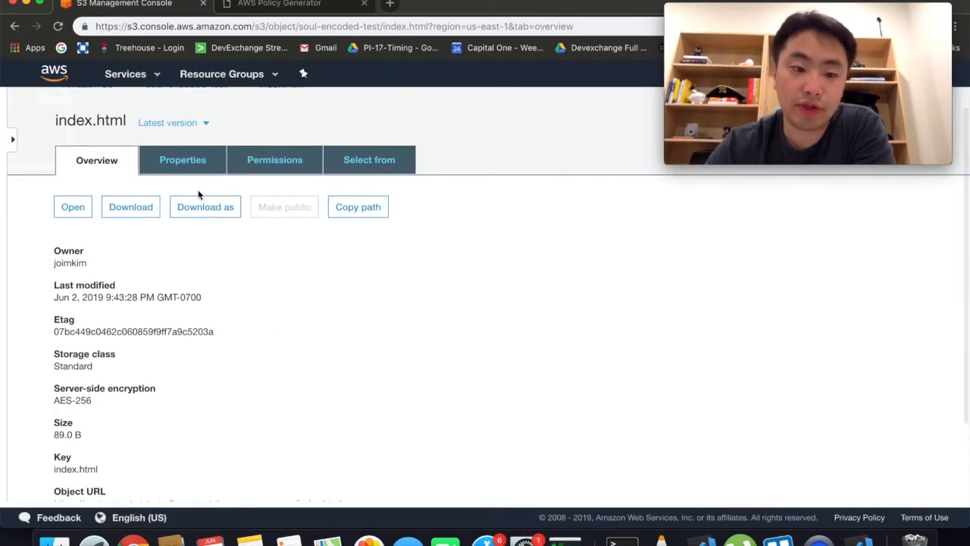
{"action": "scroll", "coordinate": [220, 377], "scroll_direction": "down", "scroll_amount": 3}
{"action": "scroll", "coordinate": [220, 376], "scroll_direction": "up", "scroll_amount": 1}
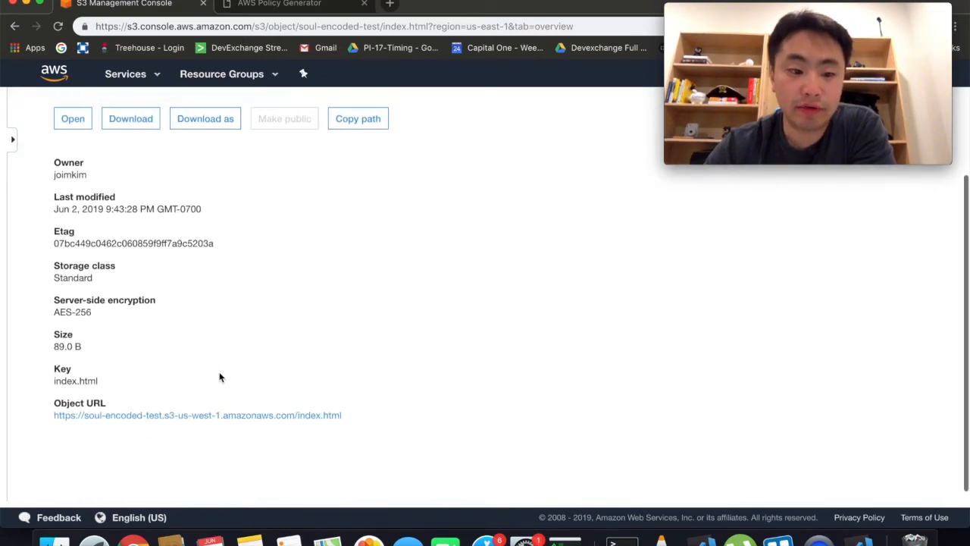
{"action": "scroll", "coordinate": [220, 377], "scroll_direction": "up", "scroll_amount": 3}
Step: Download index.html, view the Hello World! copy, and return to the console
{"action": "left_click", "coordinate": [131, 235]}
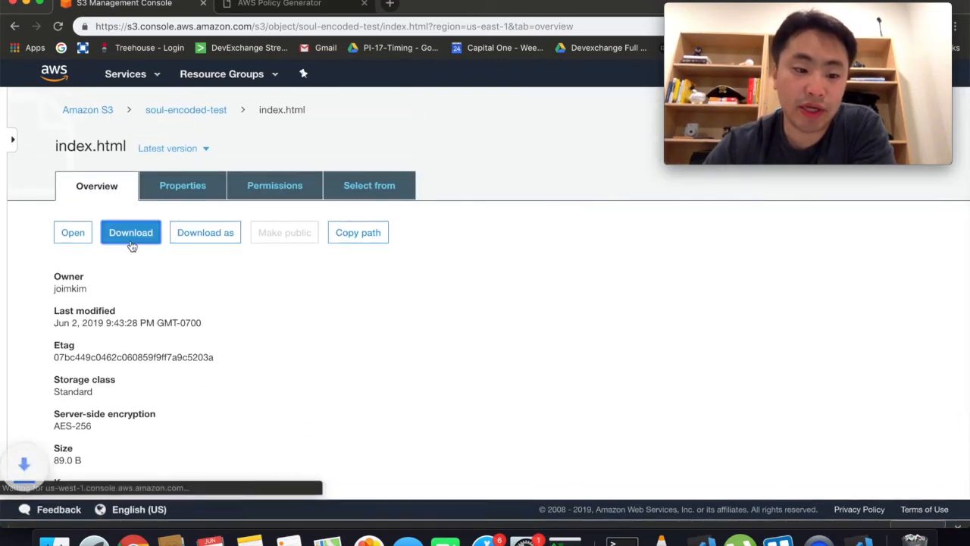
{"action": "left_click", "coordinate": [60, 507]}
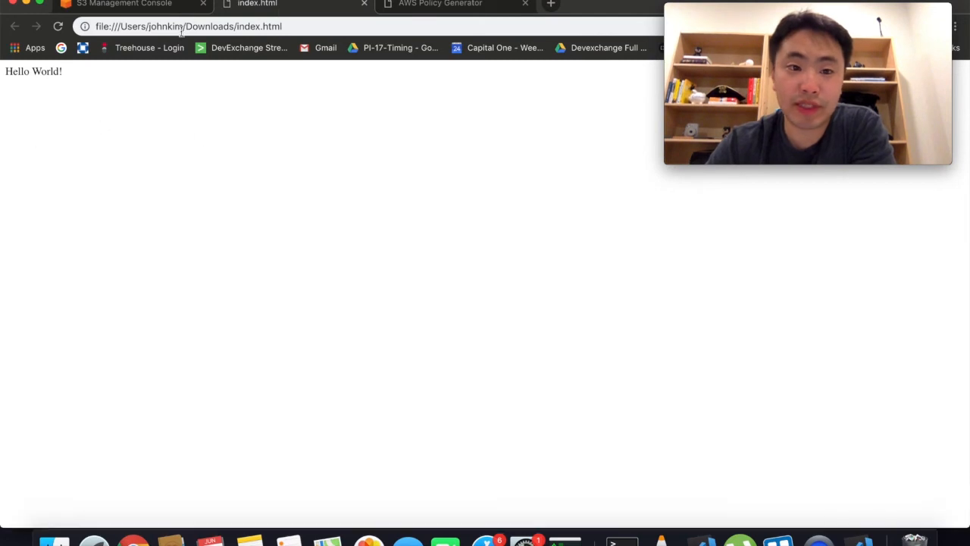
{"action": "left_click", "coordinate": [364, 3]}
{"action": "scroll", "coordinate": [169, 305], "scroll_direction": "down", "scroll_amount": 5}
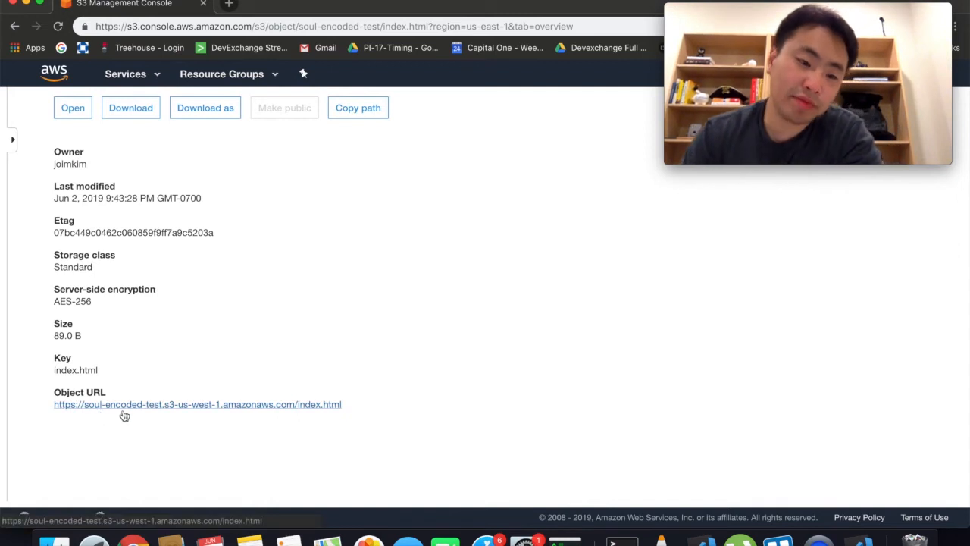
{"action": "right_click", "coordinate": [178, 407]}
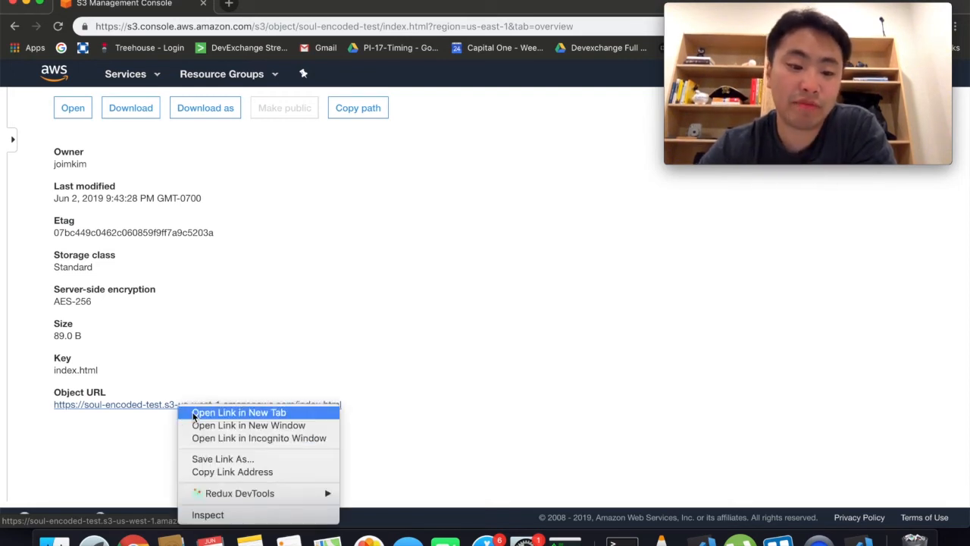
{"action": "left_click", "coordinate": [194, 415]}
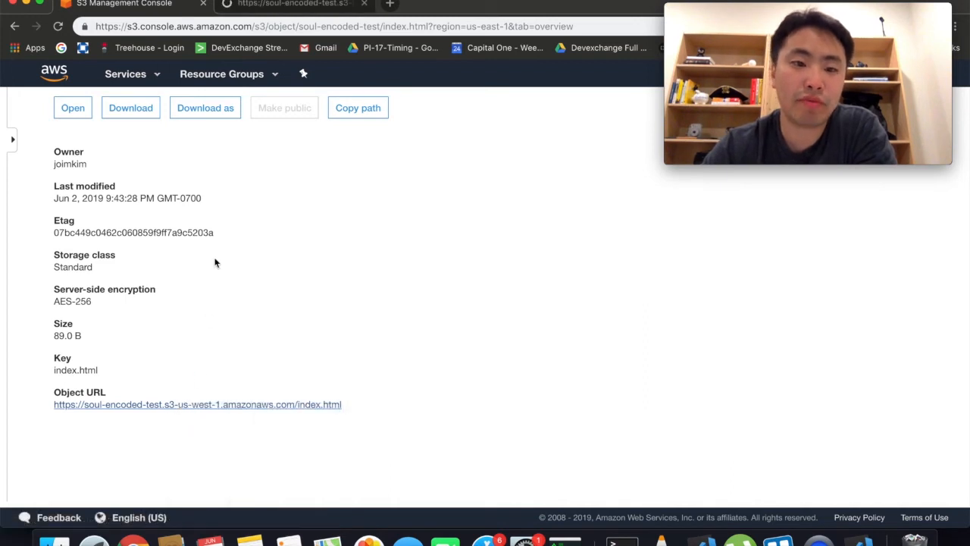
{"action": "scroll", "coordinate": [250, 167], "scroll_direction": "up", "scroll_amount": 2}
{"action": "scroll", "coordinate": [291, 153], "scroll_direction": "up", "scroll_amount": 1}
{"action": "left_click", "coordinate": [305, 8]}
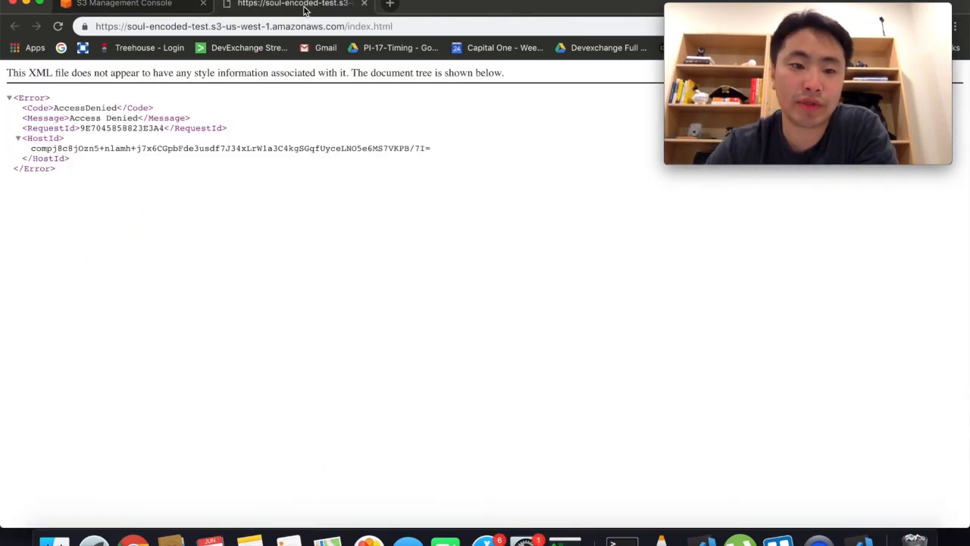
{"action": "left_click_drag", "start_coordinate": [174, 242], "coordinate": [2, 65]}
{"action": "left_click", "coordinate": [145, 171]}
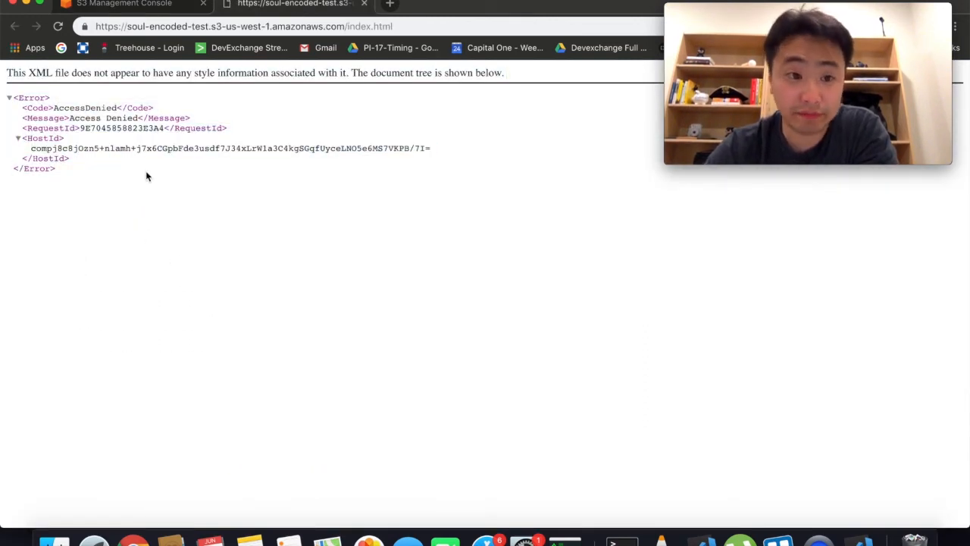
{"action": "left_click", "coordinate": [125, 4]}
{"action": "scroll", "coordinate": [268, 385], "scroll_direction": "down", "scroll_amount": 3}
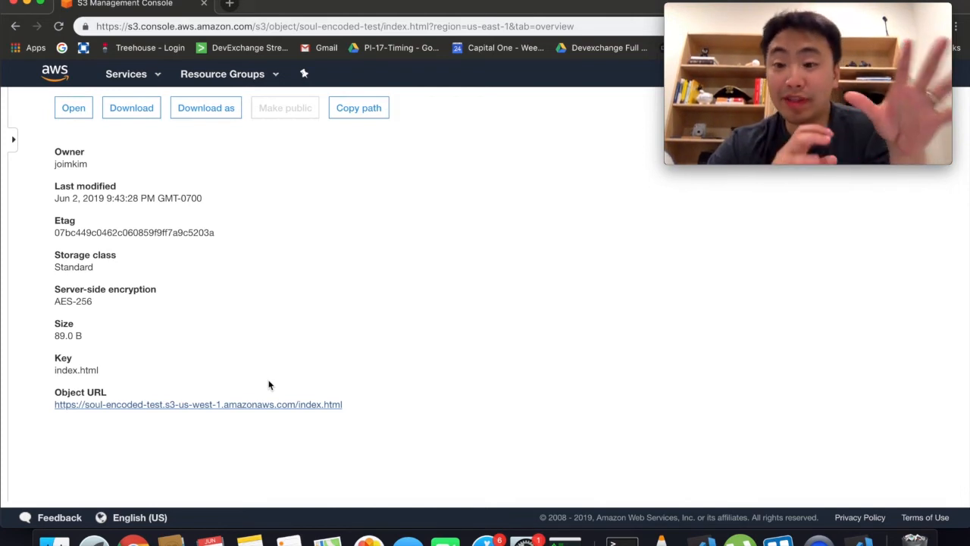
{"action": "scroll", "coordinate": [268, 385], "scroll_direction": "up", "scroll_amount": 4}
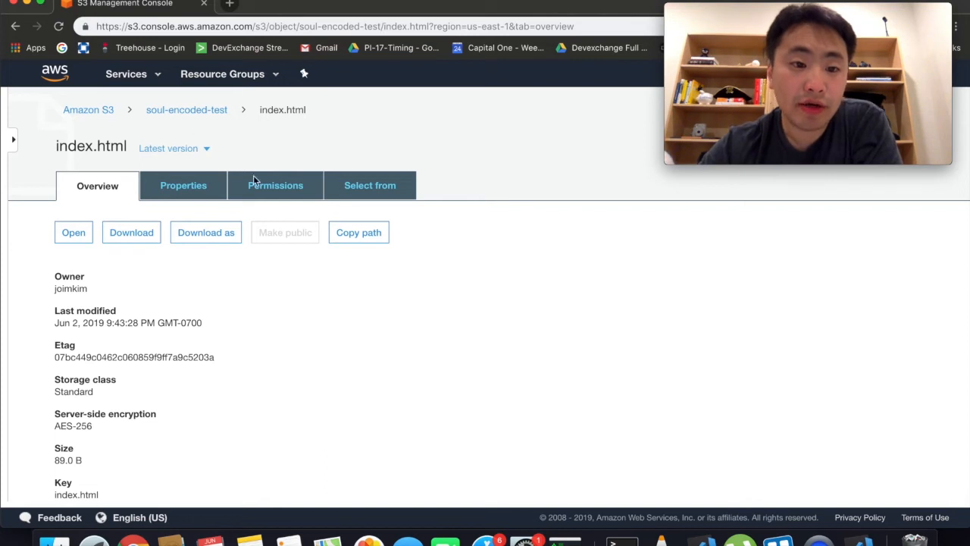
Step: Uncheck Block all public access in soul-encoded-test's Permissions settings
{"action": "left_click", "coordinate": [160, 111]}
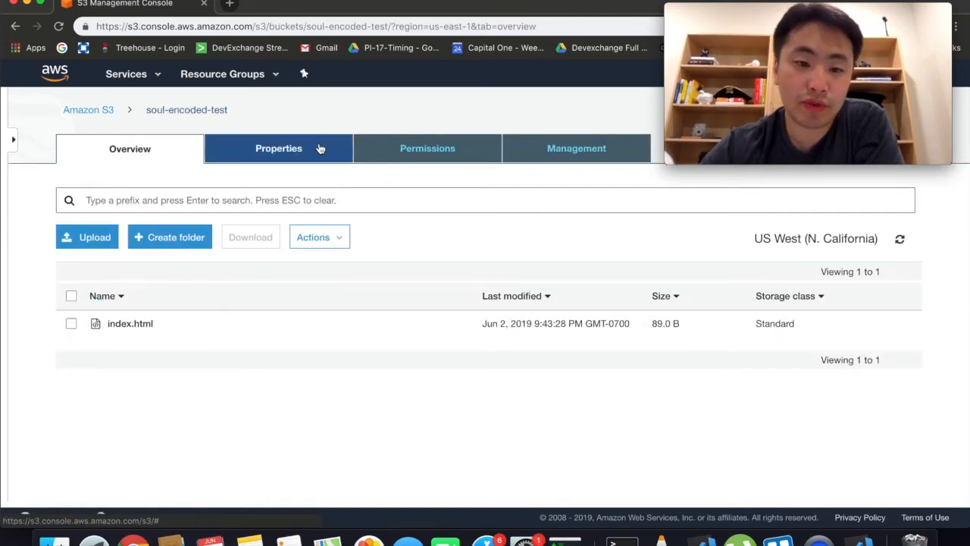
{"action": "left_click", "coordinate": [409, 148]}
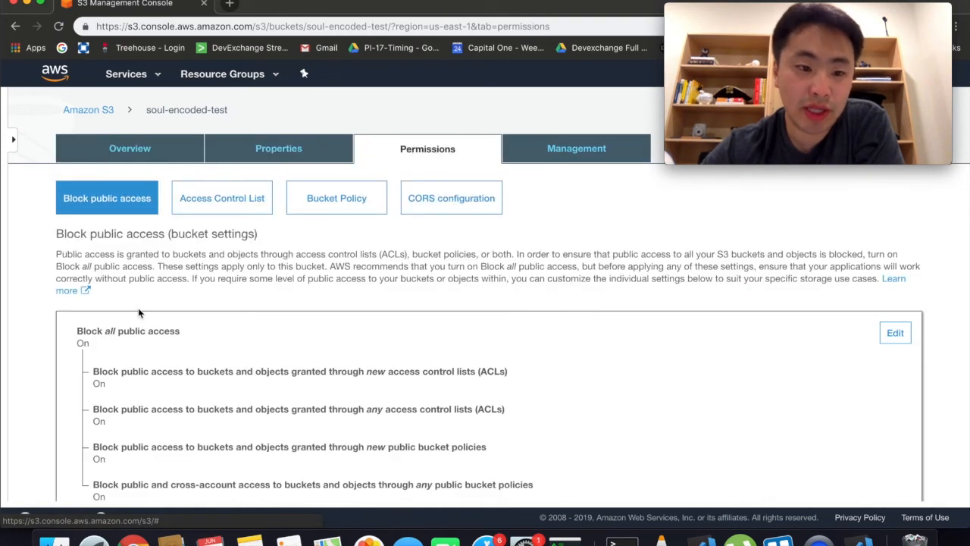
{"action": "scroll", "coordinate": [138, 307], "scroll_direction": "down", "scroll_amount": 3}
{"action": "left_click", "coordinate": [893, 238]}
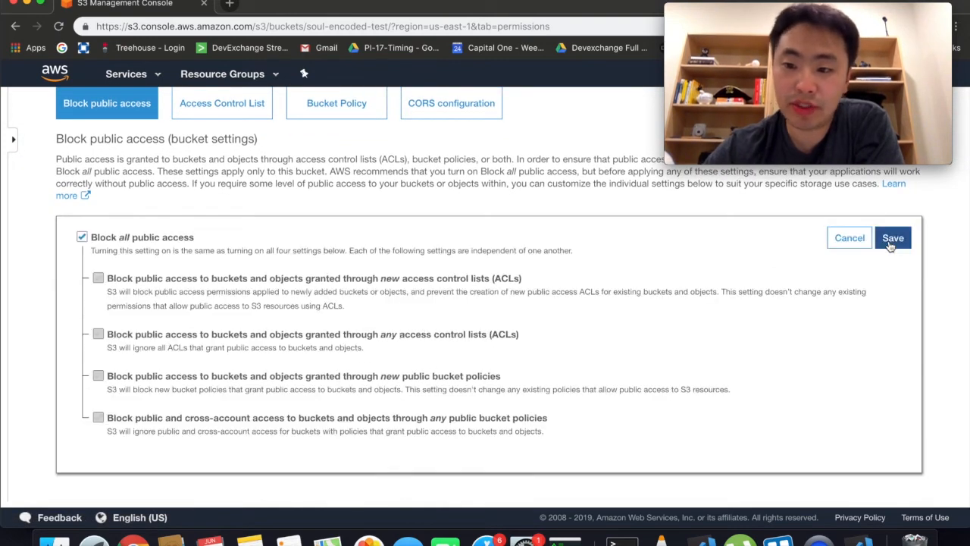
{"action": "left_click", "coordinate": [82, 236]}
{"action": "left_click", "coordinate": [130, 239]}
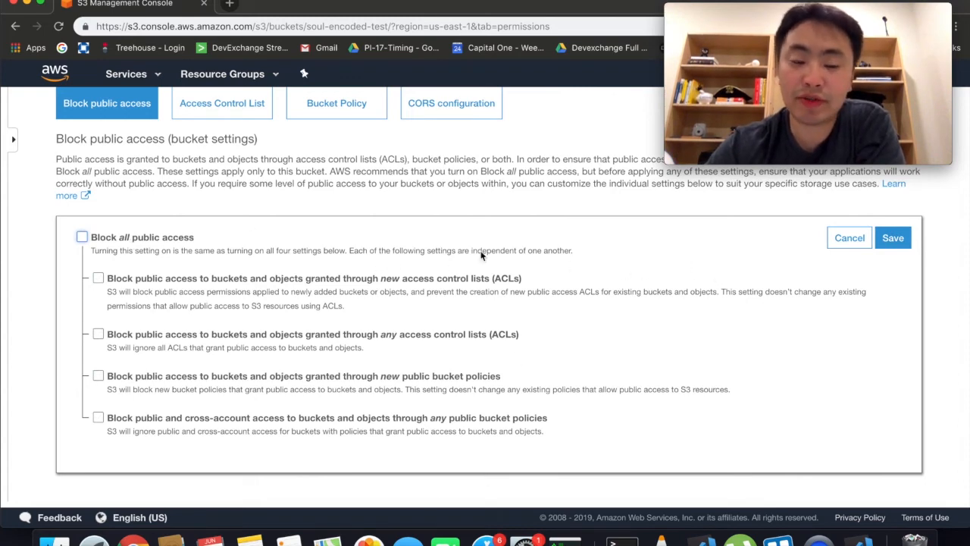
Step: Save the change, approving it with 'confirm', and return to the bucket's object list
{"action": "left_click", "coordinate": [900, 244]}
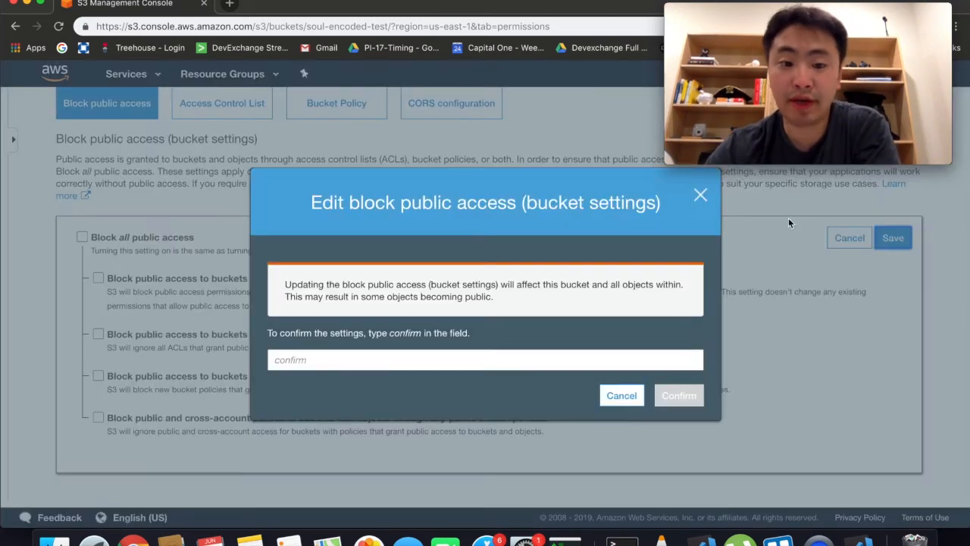
{"action": "left_click", "coordinate": [452, 355]}
{"action": "type", "text": "confirm"}
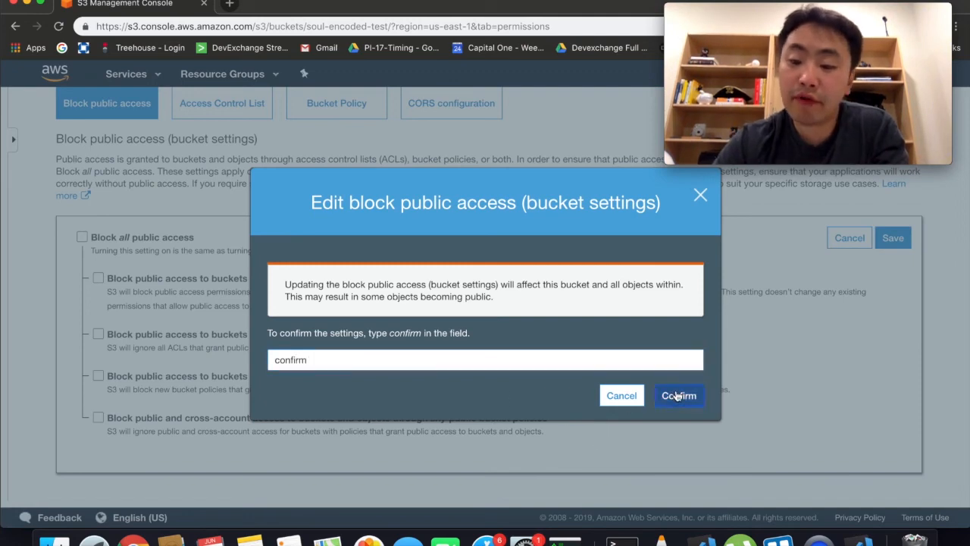
{"action": "left_click", "coordinate": [677, 396]}
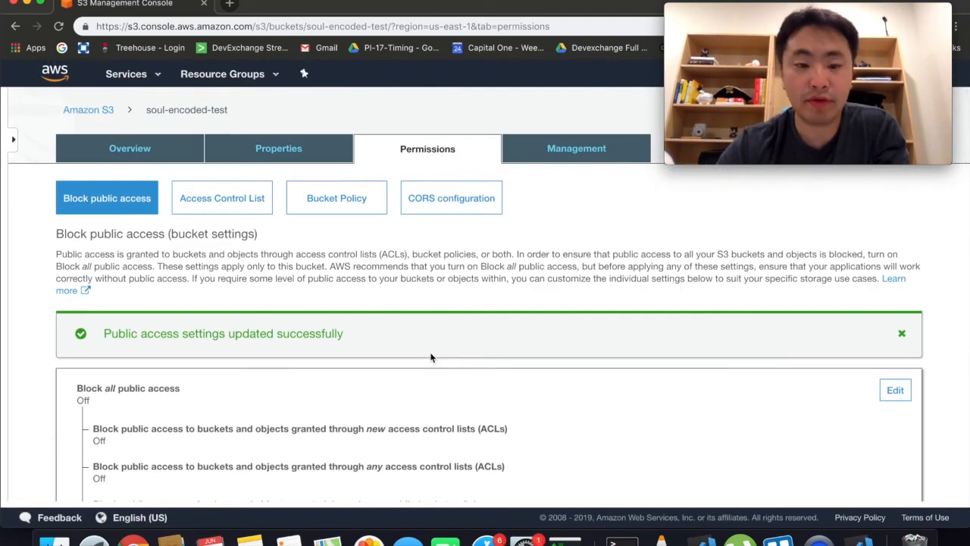
{"action": "left_click", "coordinate": [157, 152]}
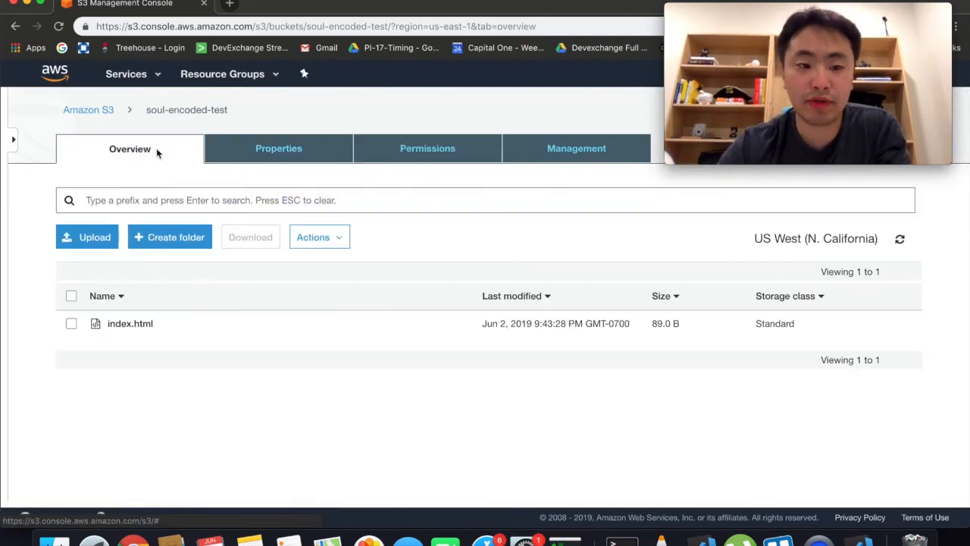
Step: Make the bucket-root index.html public and load its object URL
{"action": "left_click", "coordinate": [147, 325]}
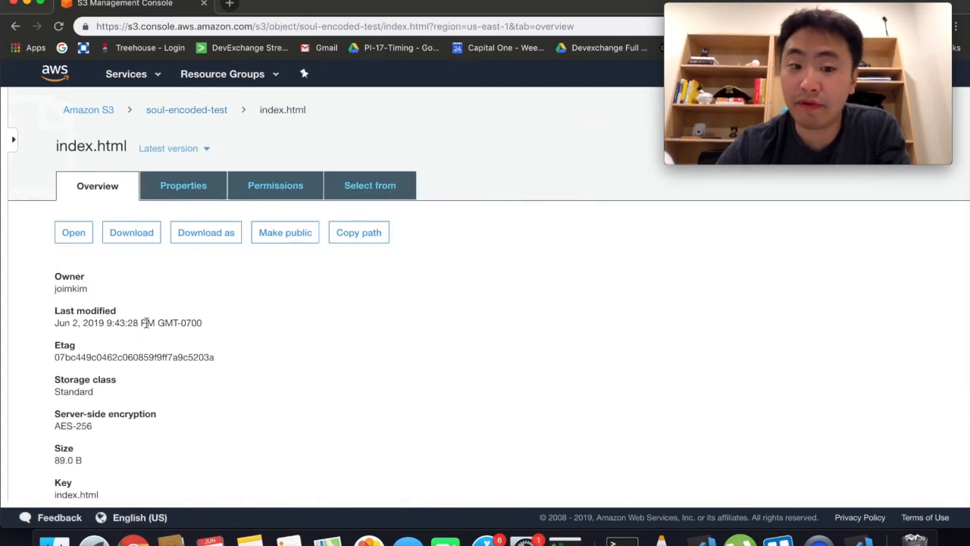
{"action": "left_click", "coordinate": [292, 234]}
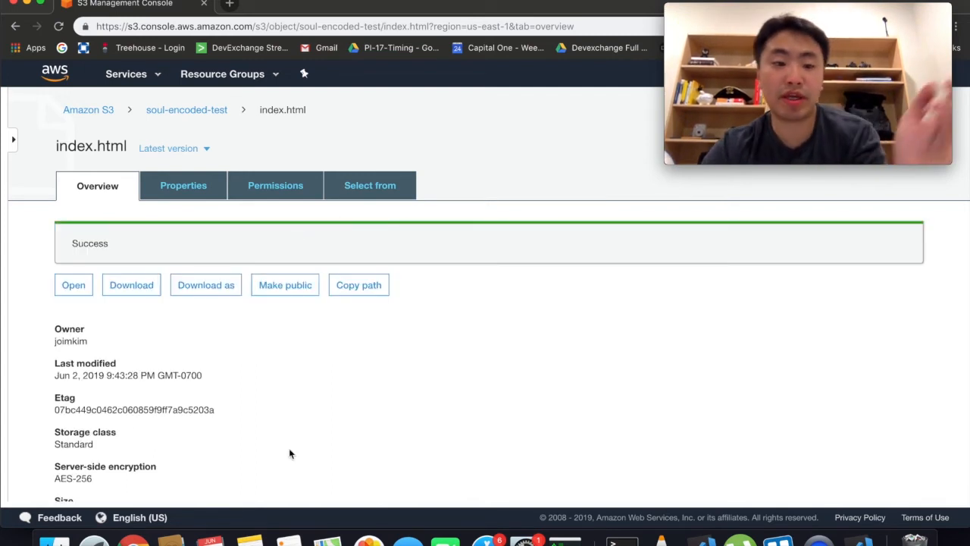
{"action": "scroll", "coordinate": [289, 453], "scroll_direction": "down", "scroll_amount": 5}
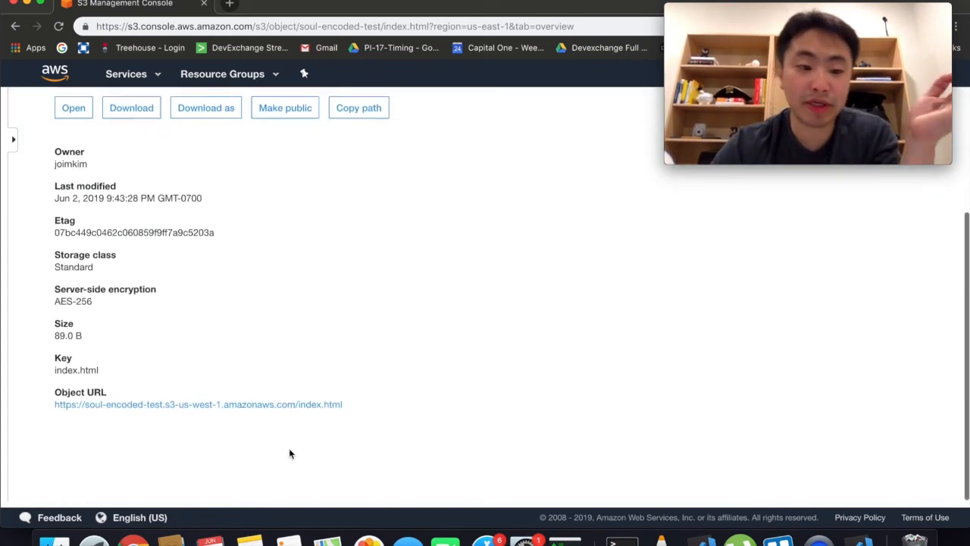
{"action": "left_click", "coordinate": [298, 410]}
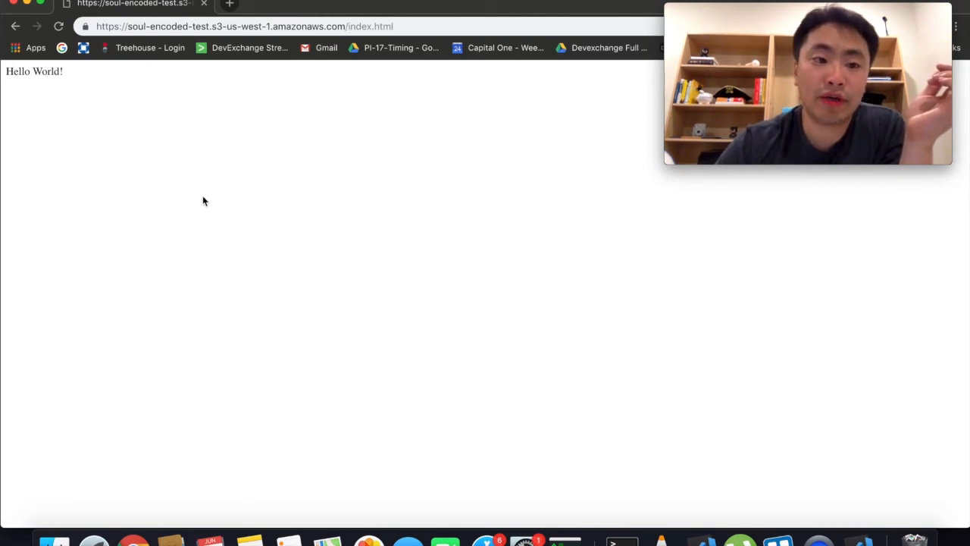
Step: Review the URL's parts (soul-encoded-test, us-west-1, amazonaws, index.html), then return to the object overview
{"action": "left_click_drag", "start_coordinate": [69, 113], "coordinate": [4, 69]}
{"action": "left_click", "coordinate": [165, 135]}
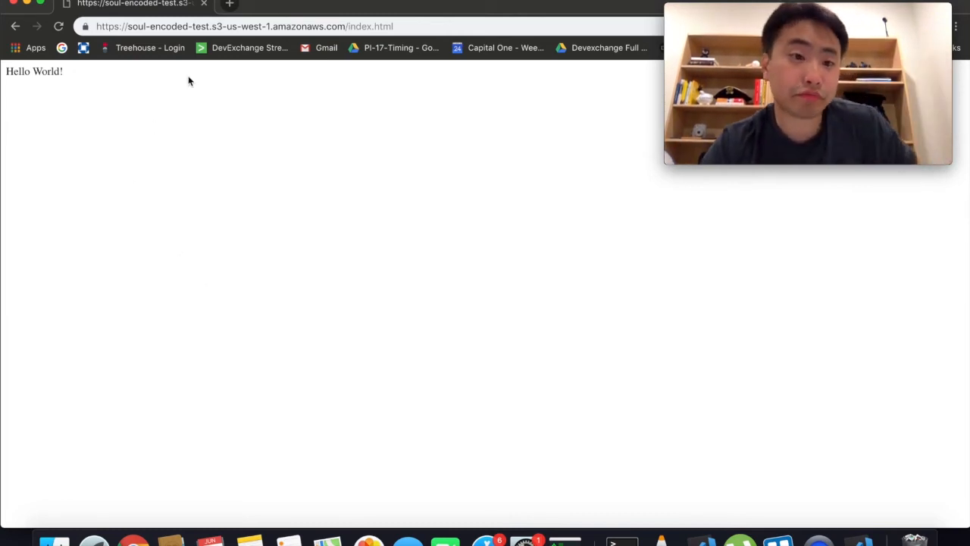
{"action": "left_click_drag", "start_coordinate": [394, 26], "coordinate": [139, 6]}
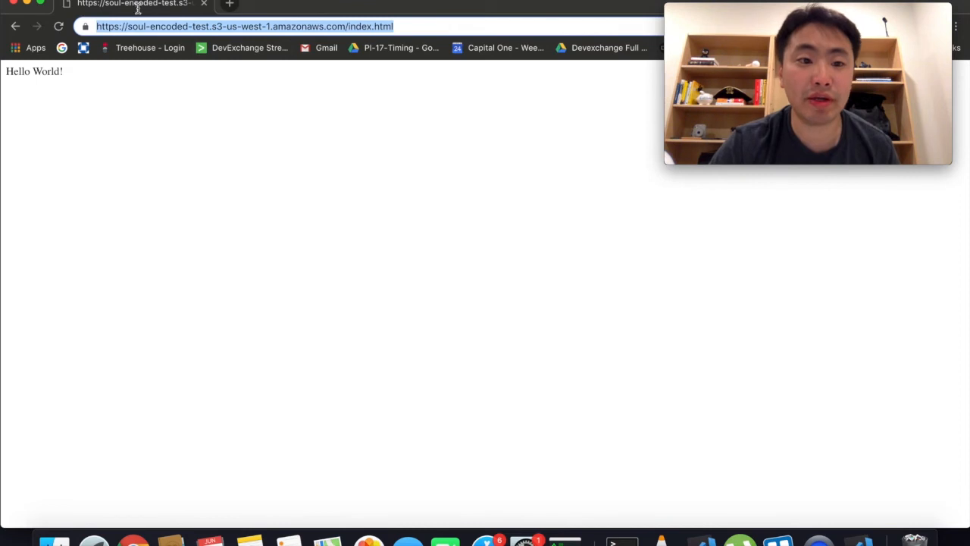
{"action": "left_click", "coordinate": [161, 28]}
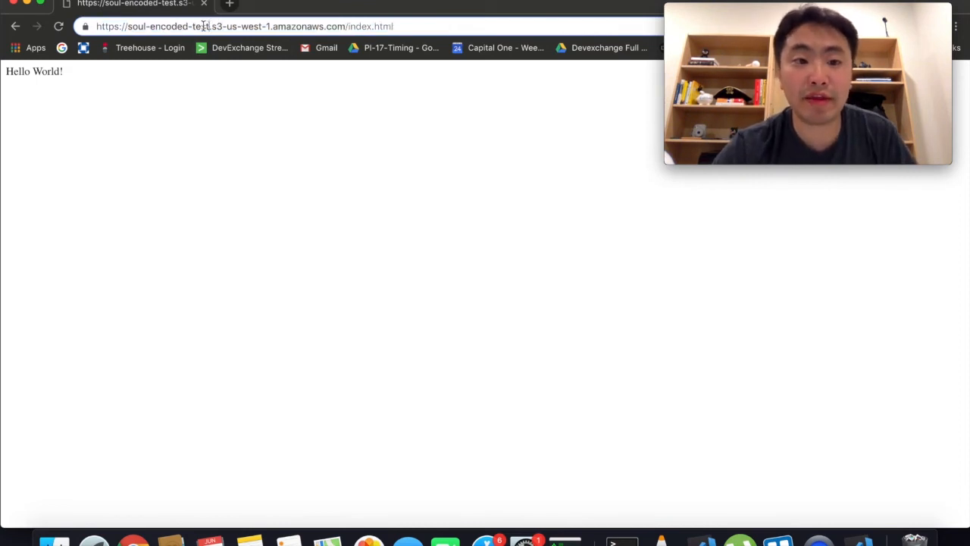
{"action": "left_click_drag", "start_coordinate": [209, 25], "coordinate": [135, 25]}
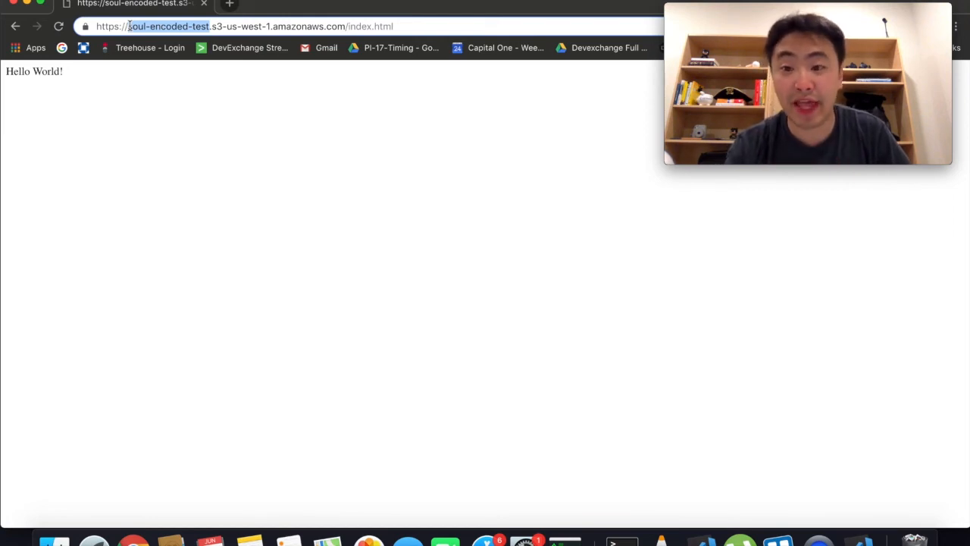
{"action": "left_click", "coordinate": [131, 27]}
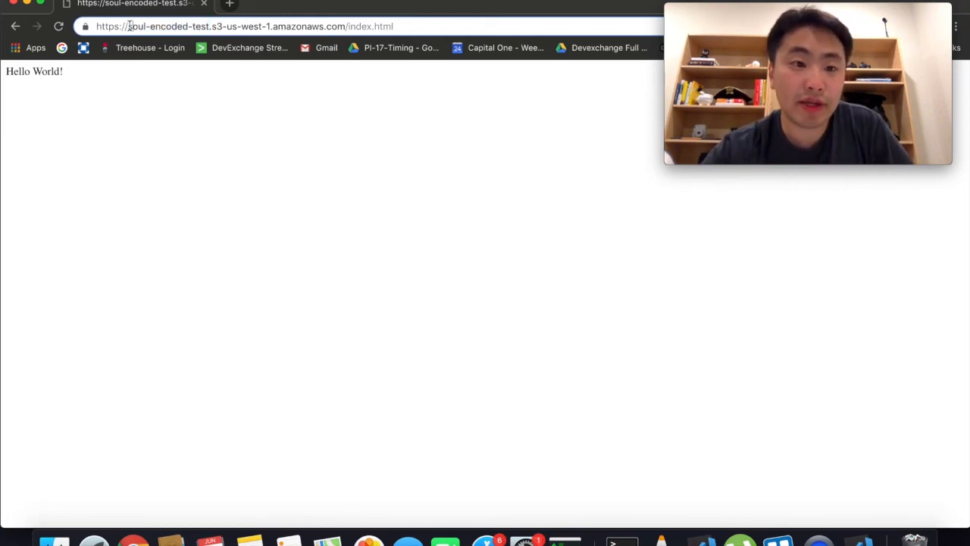
{"action": "left_click_drag", "start_coordinate": [129, 27], "coordinate": [209, 26]}
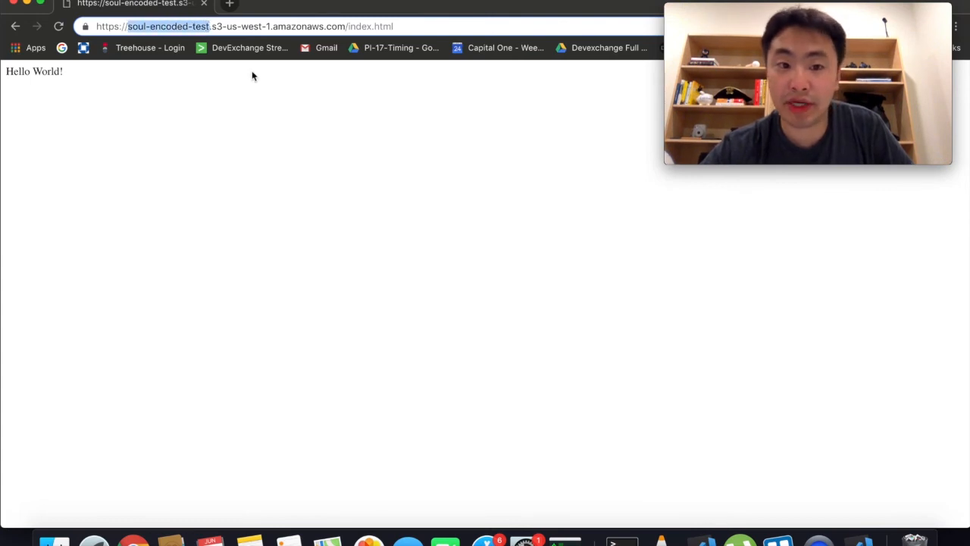
{"action": "left_click", "coordinate": [210, 23]}
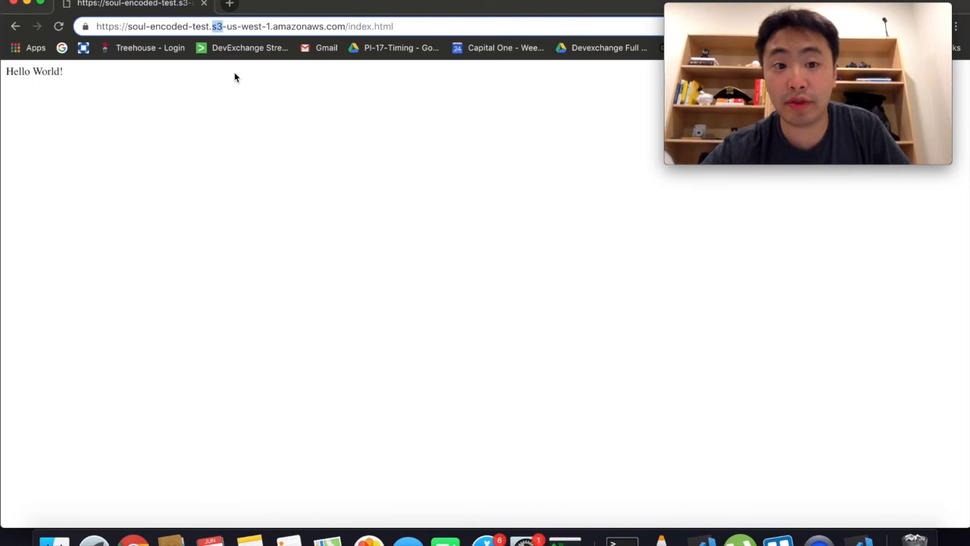
{"action": "left_click_drag", "start_coordinate": [227, 26], "coordinate": [270, 28]}
{"action": "double_click", "coordinate": [280, 26]}
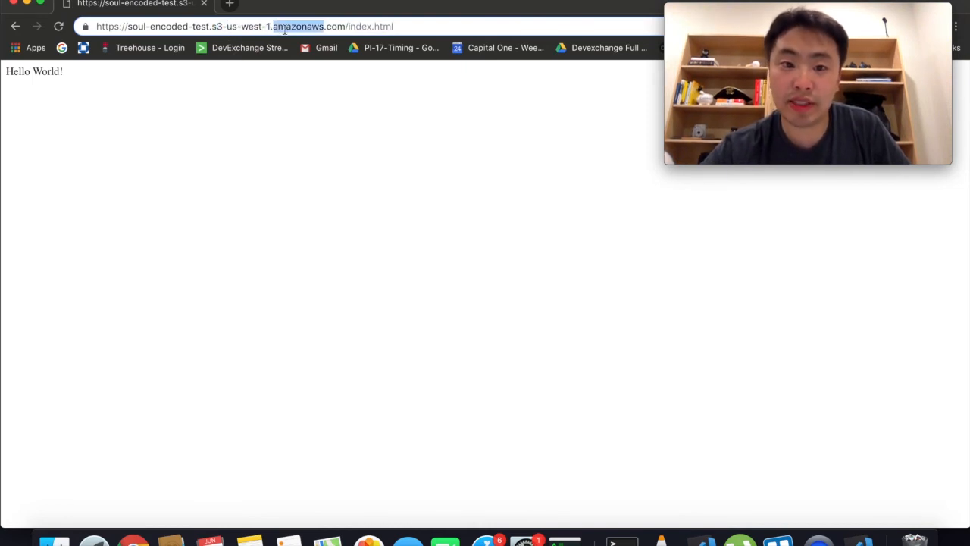
{"action": "left_click", "coordinate": [345, 26]}
{"action": "left_click_drag", "start_coordinate": [397, 26], "coordinate": [347, 27]}
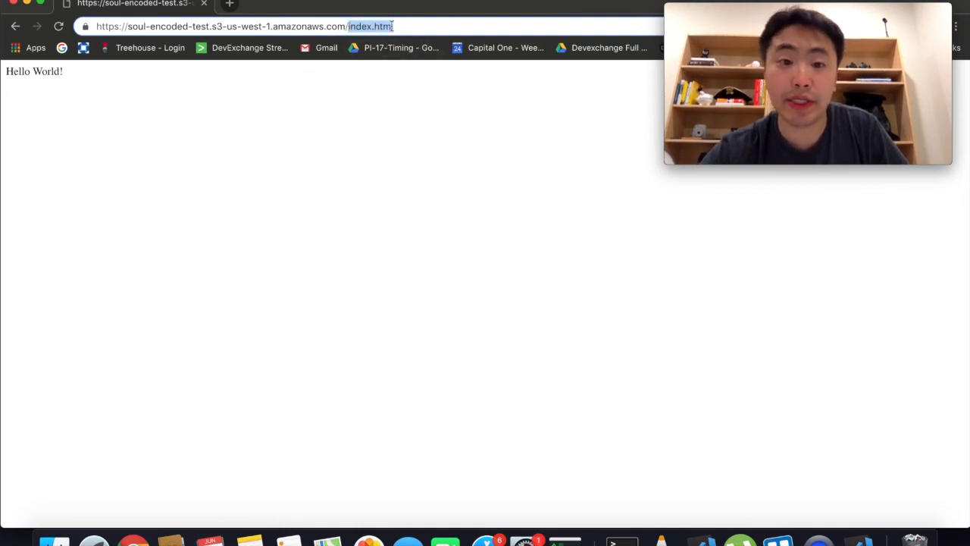
{"action": "left_click", "coordinate": [353, 27]}
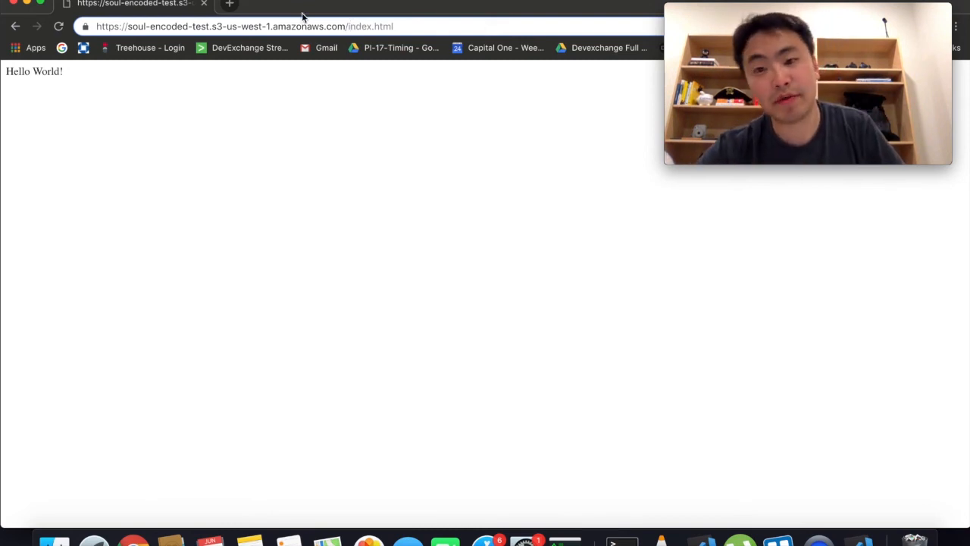
{"action": "left_click", "coordinate": [16, 26]}
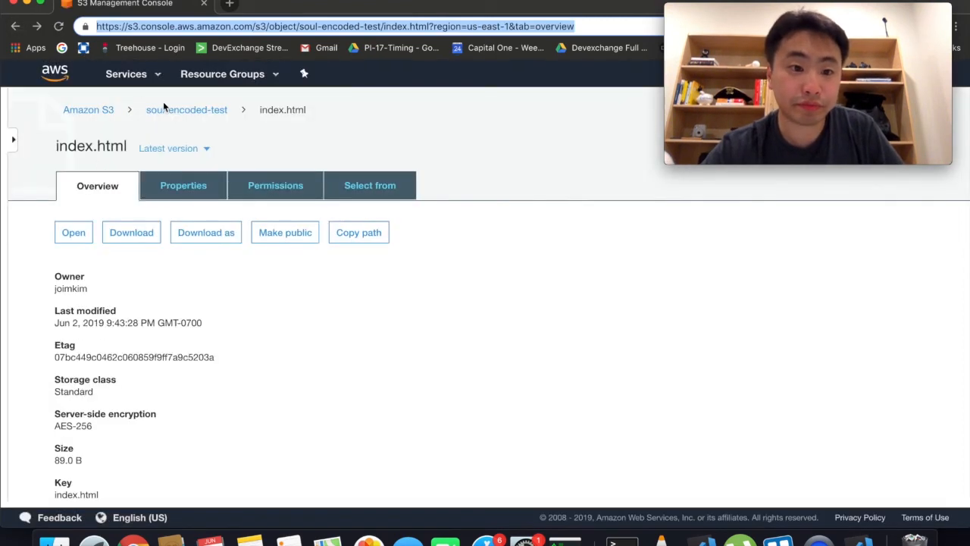
Step: Create a folder named dir1 in the bucket
{"action": "left_click", "coordinate": [162, 110]}
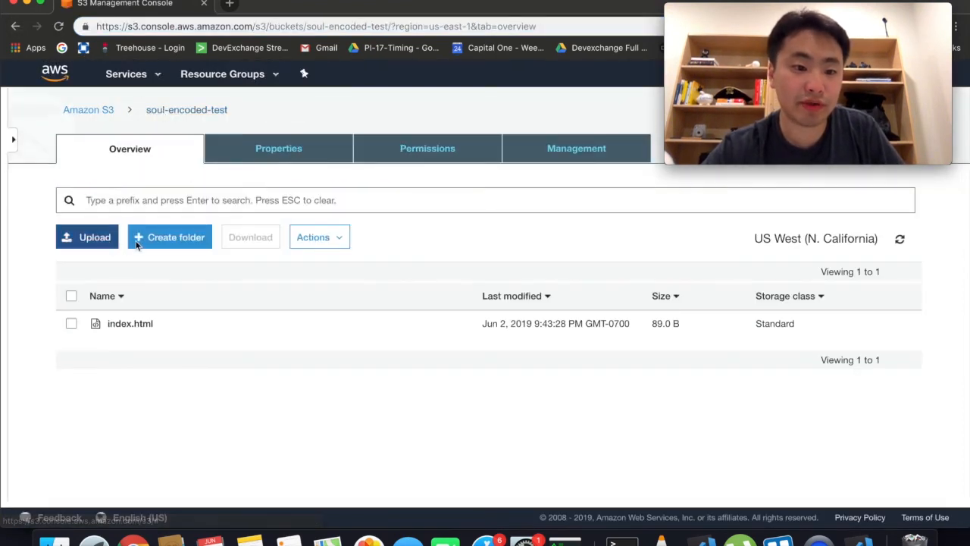
{"action": "left_click", "coordinate": [163, 249]}
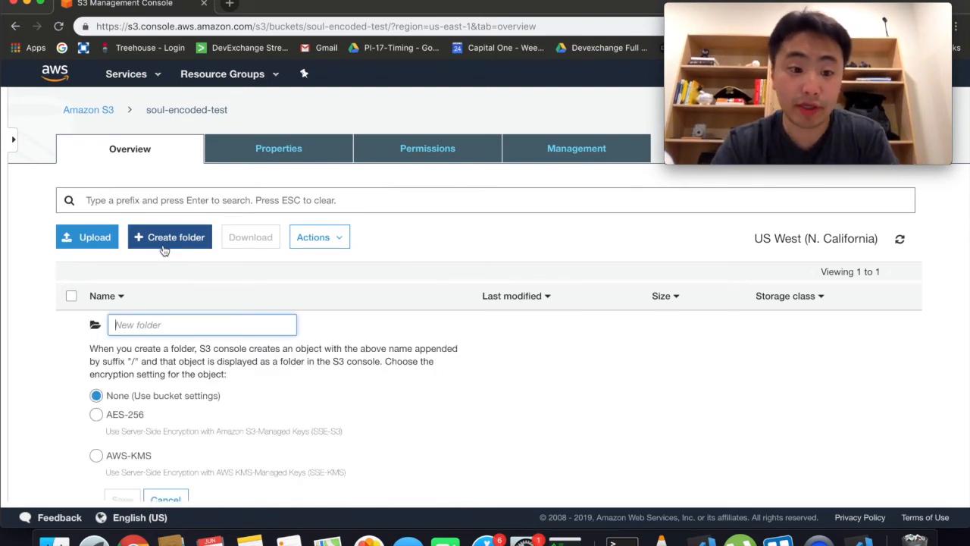
{"action": "type", "text": "dir1"}
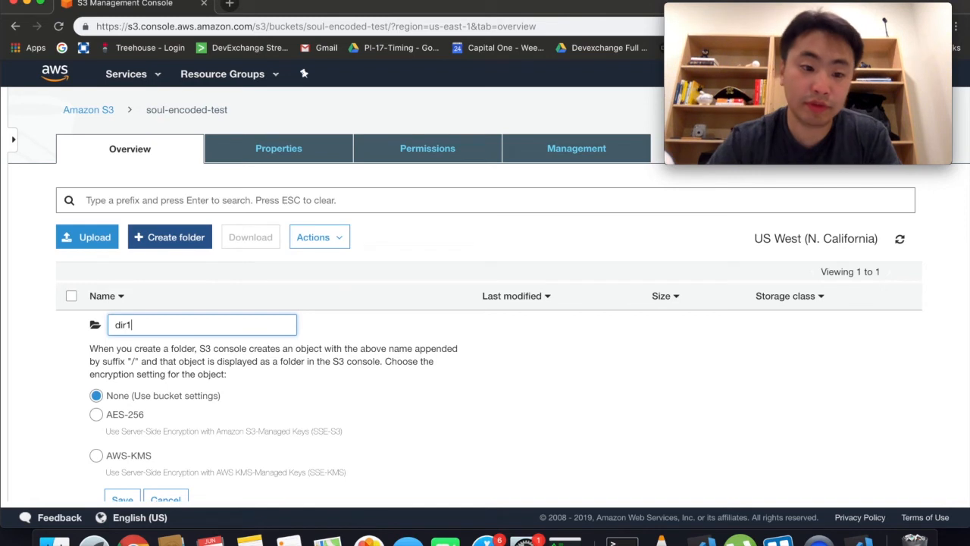
{"action": "scroll", "coordinate": [163, 253], "scroll_direction": "down", "scroll_amount": 3}
{"action": "left_click", "coordinate": [119, 422]}
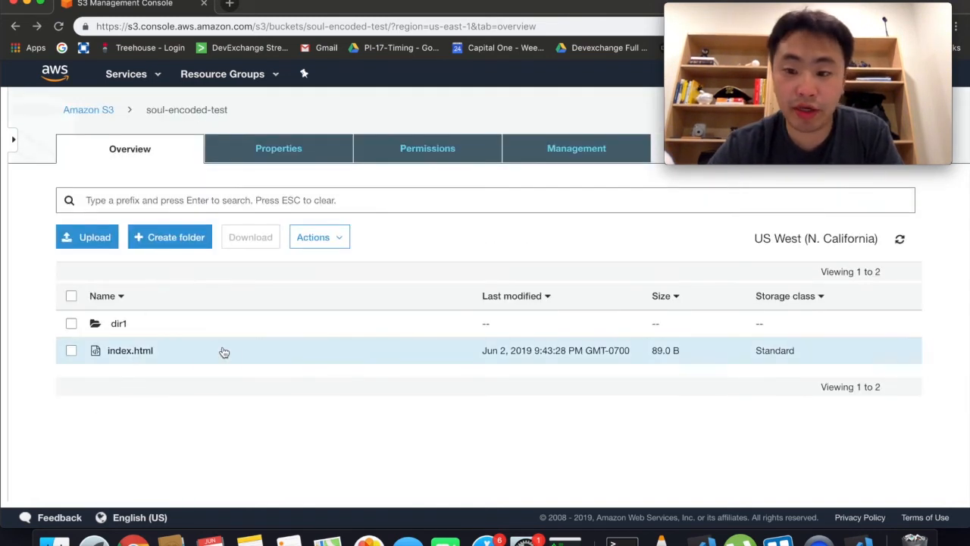
Step: Open dir1 and start an upload, closing the file picker unused
{"action": "left_click", "coordinate": [119, 324]}
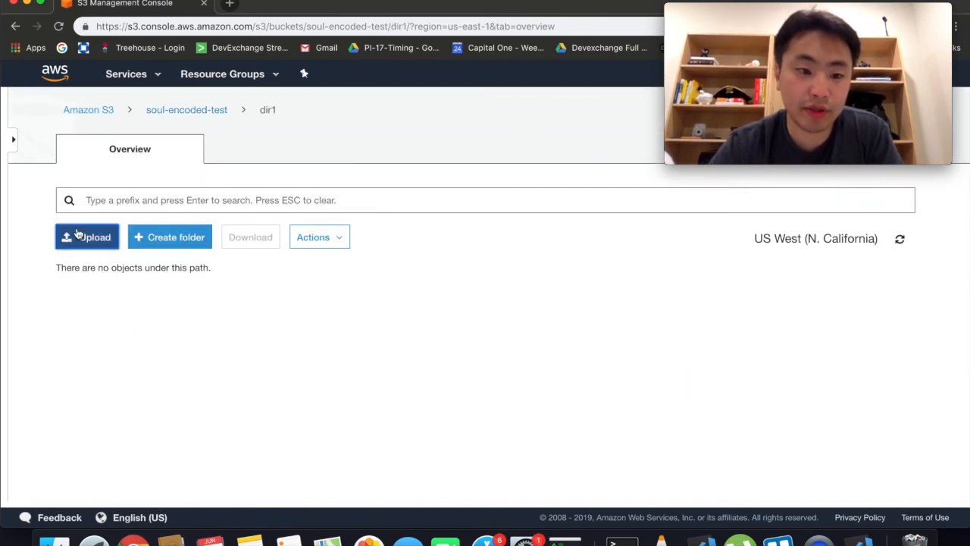
{"action": "left_click", "coordinate": [87, 236]}
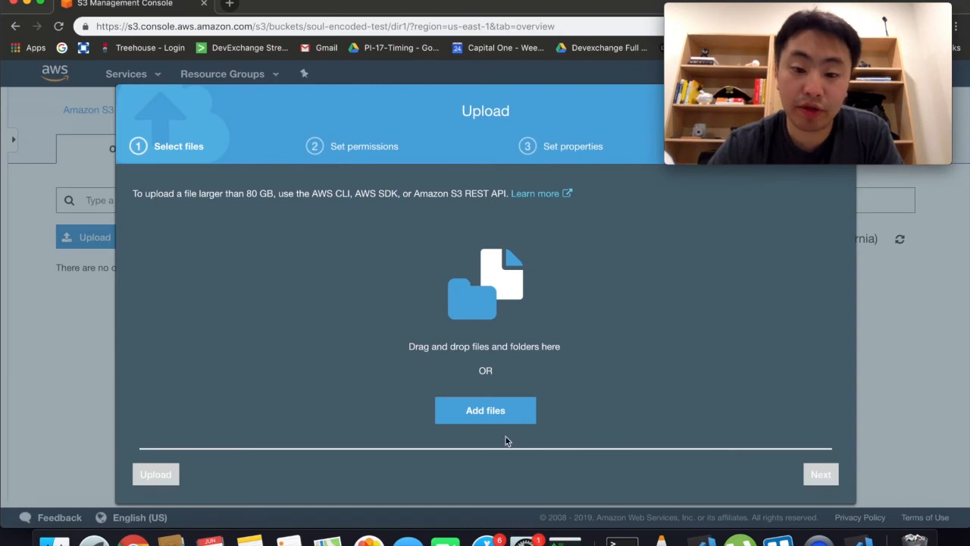
{"action": "left_click", "coordinate": [483, 410]}
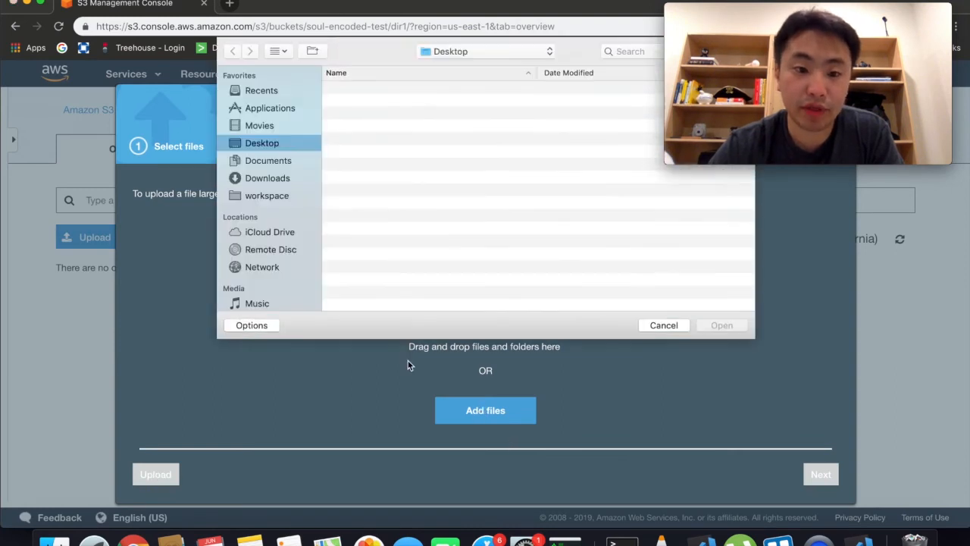
{"action": "left_click", "coordinate": [660, 324]}
Step: Open the local folder with 'open .' and drag index.html onto the upload area
{"action": "left_click", "coordinate": [565, 540]}
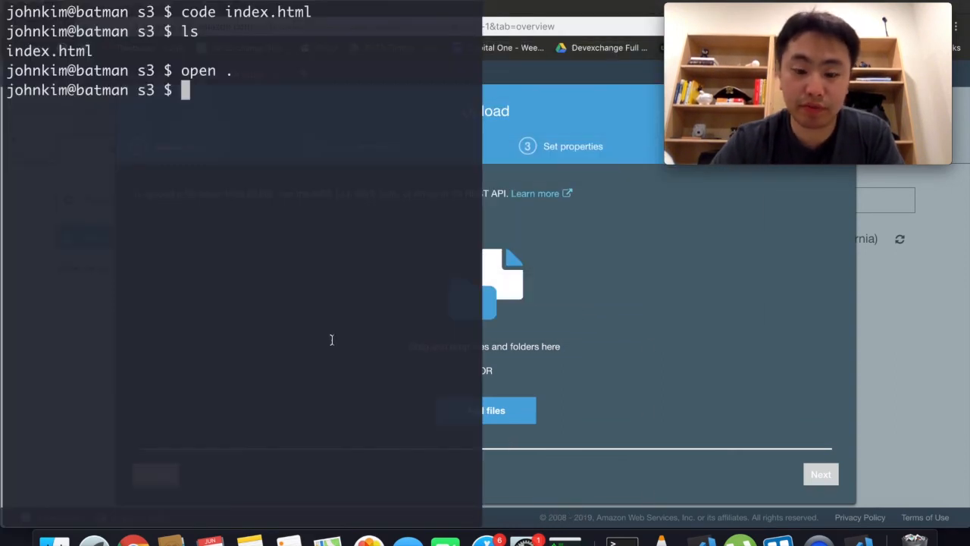
{"action": "type", "text": "oen"}
{"action": "key", "text": "BackSpace"}
{"action": "key", "text": "BackSpace"}
{"action": "type", "text": "pen ."}
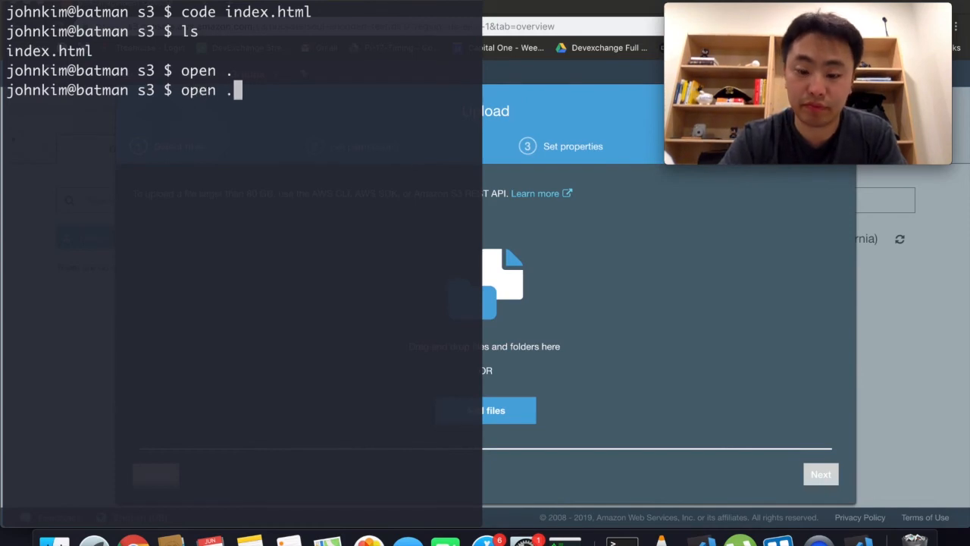
{"action": "key", "text": "Return"}
{"action": "left_click", "coordinate": [497, 237]}
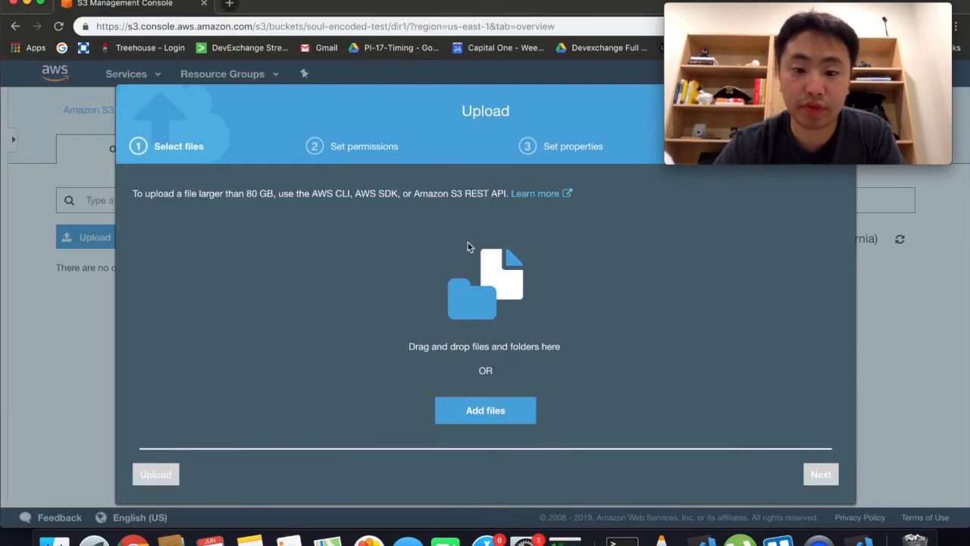
{"action": "key", "text": "super+Tab"}
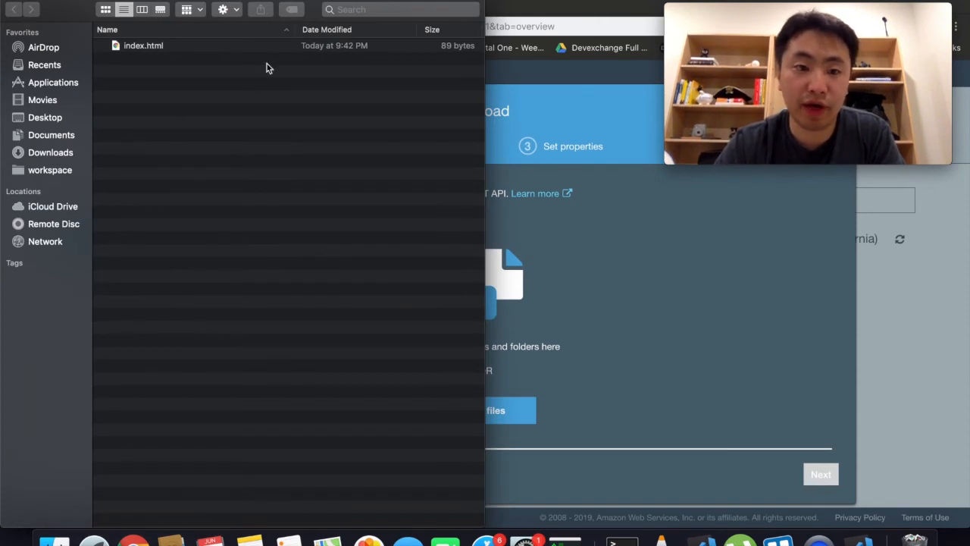
{"action": "left_click", "coordinate": [199, 47]}
{"action": "left_click_drag", "start_coordinate": [169, 47], "coordinate": [569, 273]}
Step: Upload index.html to dir1, make it public, and confirm /dir1/index.html serves Hello World!
{"action": "left_click", "coordinate": [163, 473]}
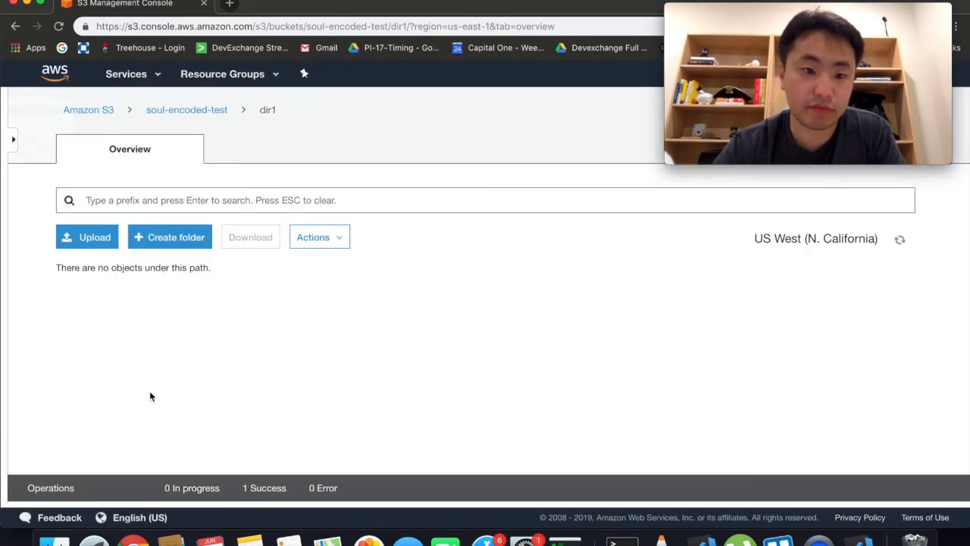
{"action": "left_click", "coordinate": [130, 324]}
{"action": "left_click", "coordinate": [305, 235]}
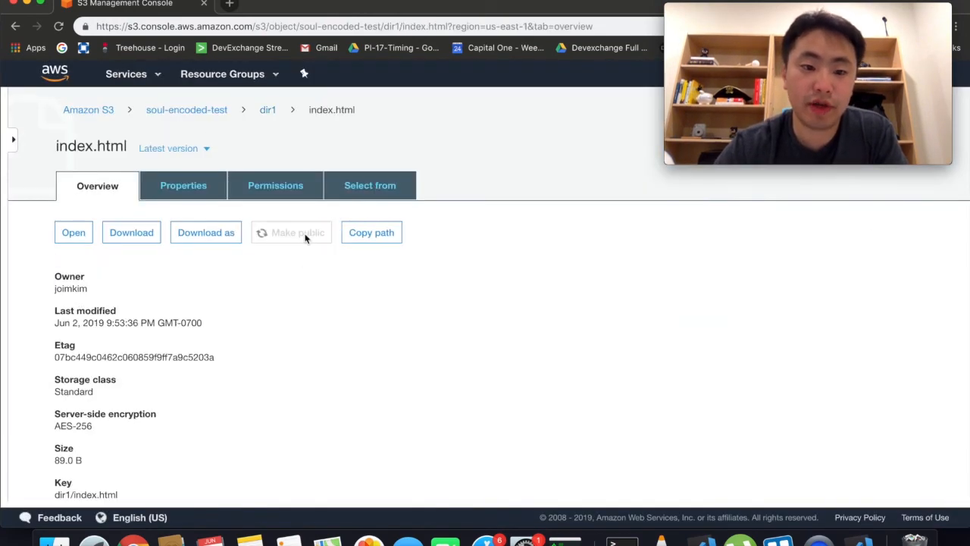
{"action": "scroll", "coordinate": [288, 357], "scroll_direction": "down", "scroll_amount": 4}
{"action": "left_click", "coordinate": [223, 403]}
{"action": "left_click_drag", "start_coordinate": [346, 27], "coordinate": [415, 27]}
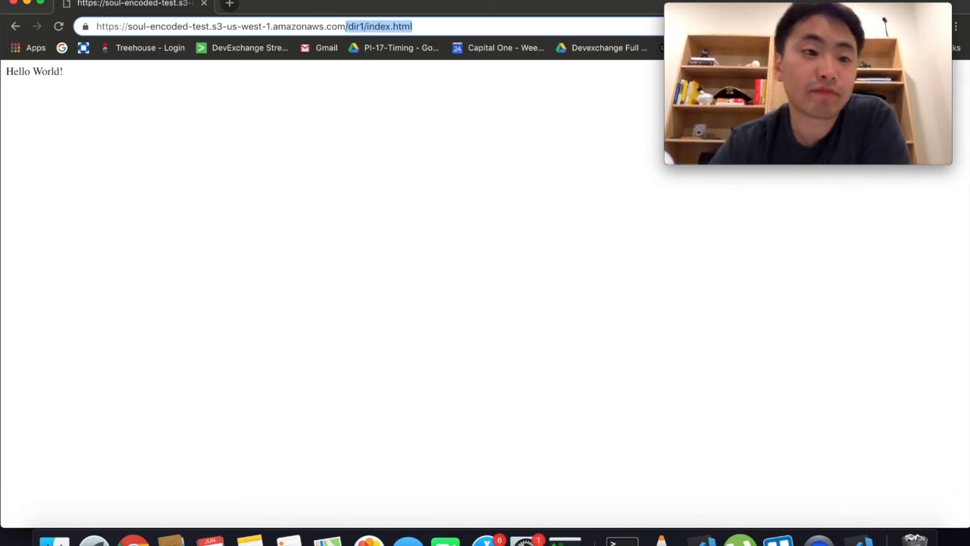
{"action": "left_click", "coordinate": [16, 28]}
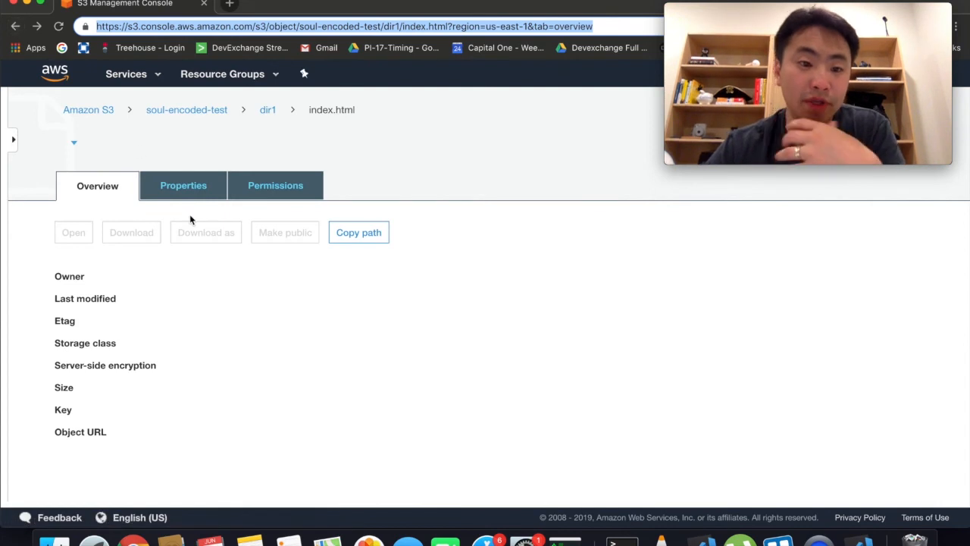
Step: Delete index.html from inside dir1
{"action": "left_click", "coordinate": [267, 110]}
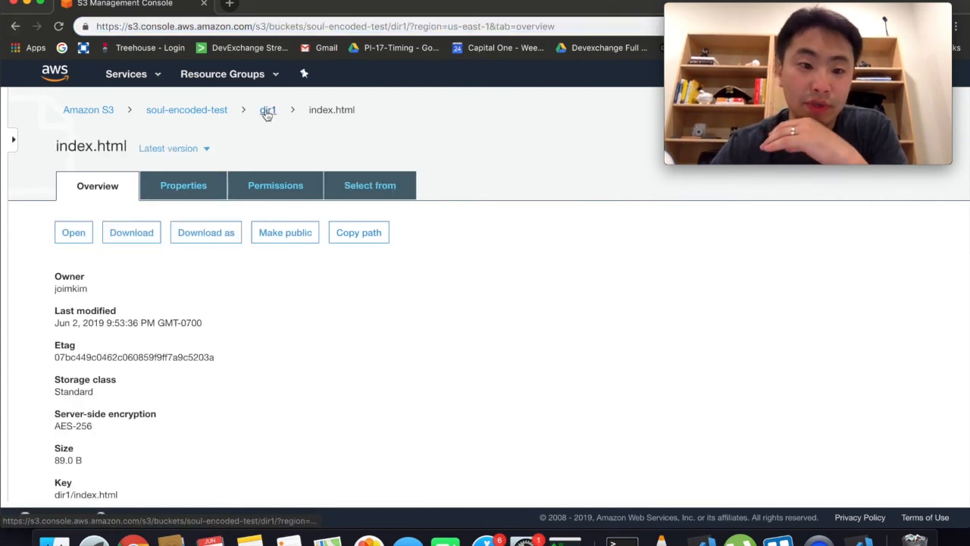
{"action": "left_click", "coordinate": [106, 324]}
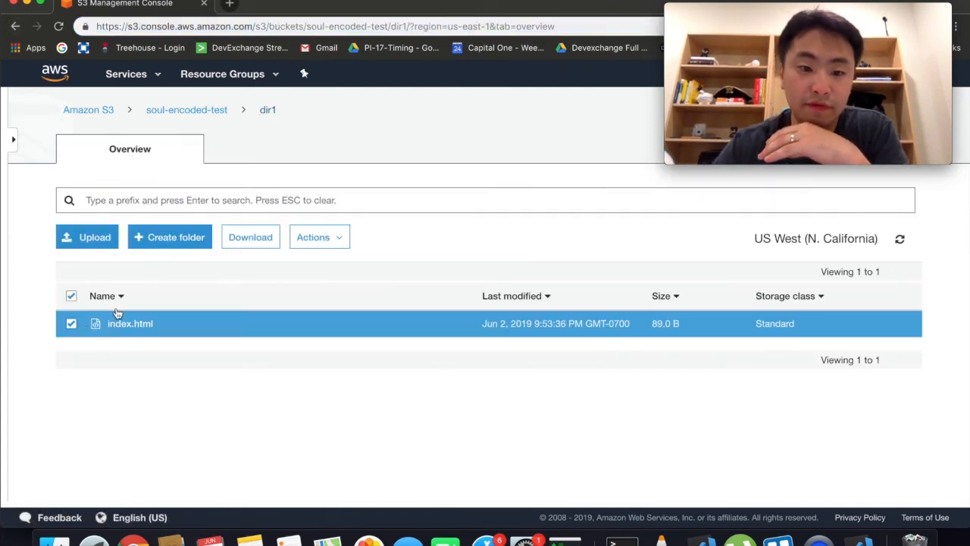
{"action": "left_click", "coordinate": [306, 252]}
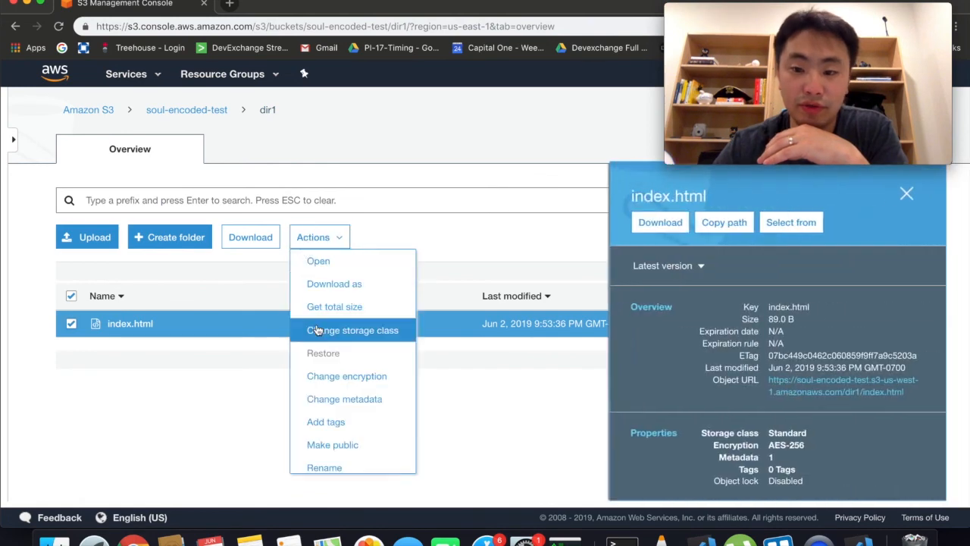
{"action": "scroll", "coordinate": [356, 432], "scroll_direction": "down", "scroll_amount": 1}
{"action": "scroll", "coordinate": [359, 434], "scroll_direction": "down", "scroll_amount": 1}
{"action": "left_click", "coordinate": [357, 436]}
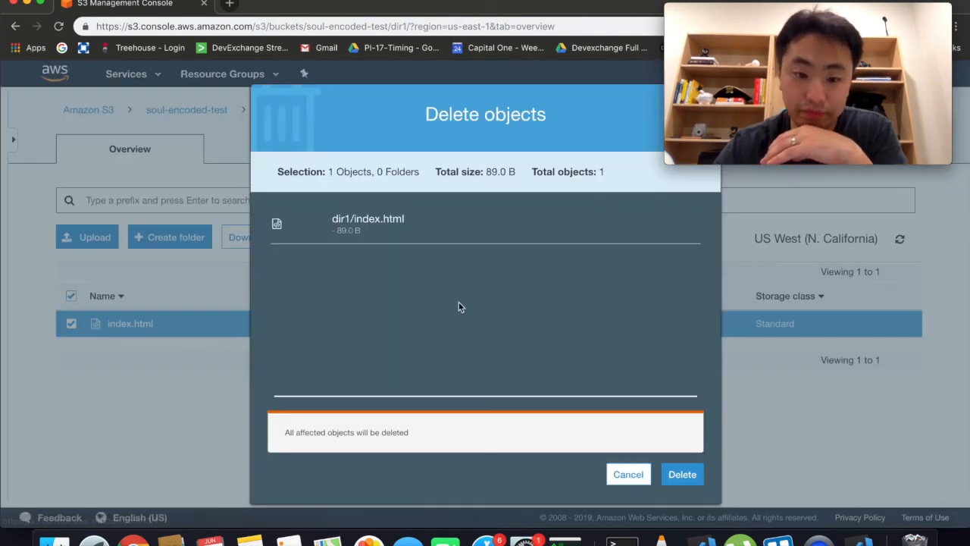
{"action": "left_click", "coordinate": [677, 471]}
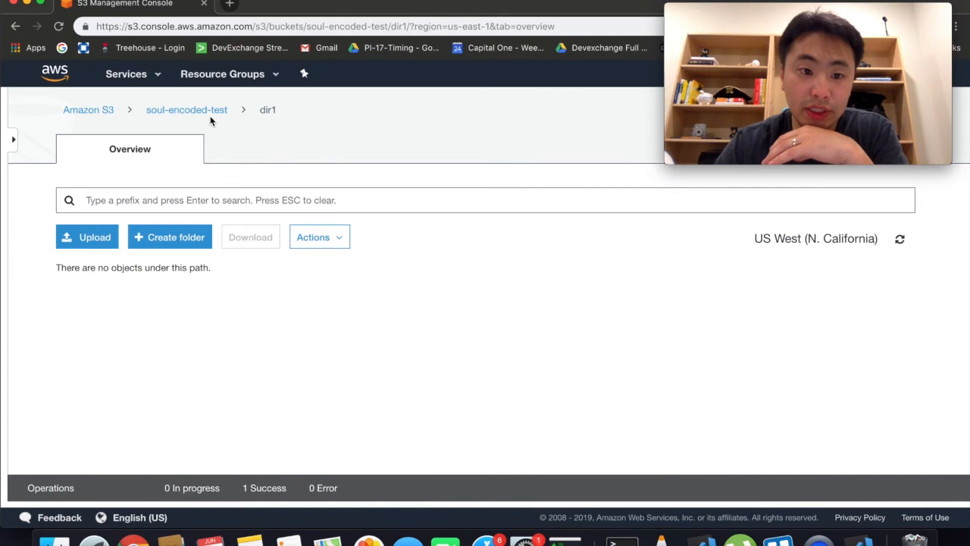
Step: Delete the dir1 folder and the root index.html together
{"action": "left_click", "coordinate": [203, 112]}
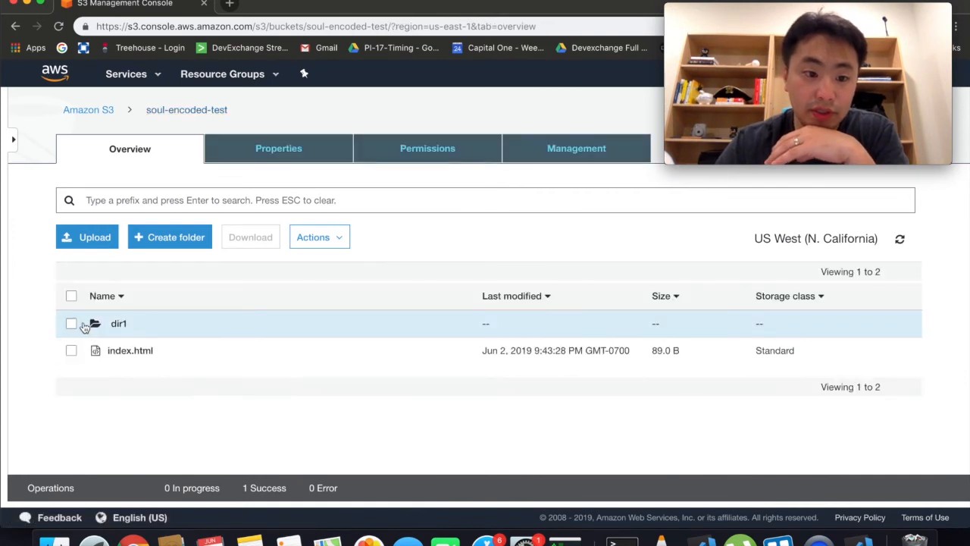
{"action": "left_click", "coordinate": [71, 297]}
{"action": "left_click", "coordinate": [319, 237]}
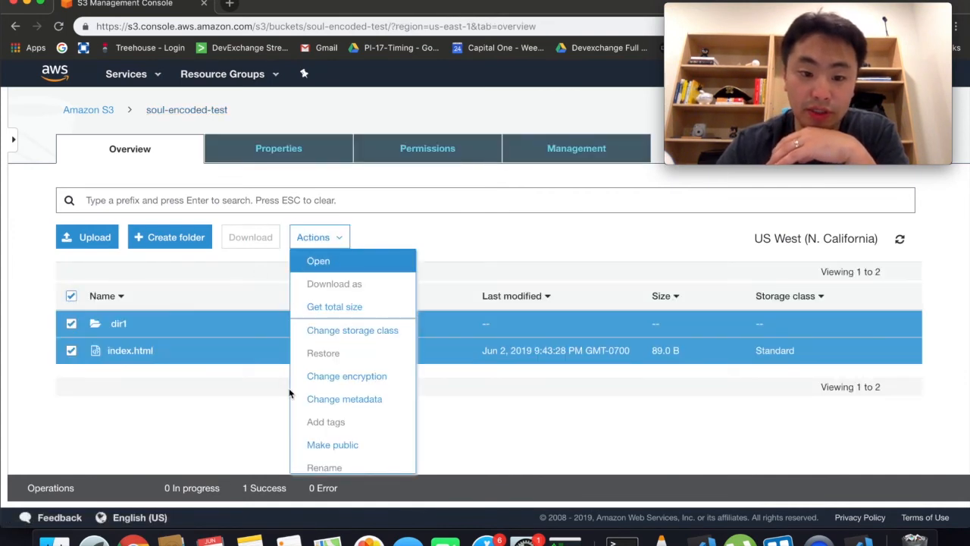
{"action": "scroll", "coordinate": [289, 393], "scroll_direction": "down", "scroll_amount": 2}
{"action": "scroll", "coordinate": [311, 379], "scroll_direction": "down", "scroll_amount": 2}
{"action": "left_click", "coordinate": [318, 347]}
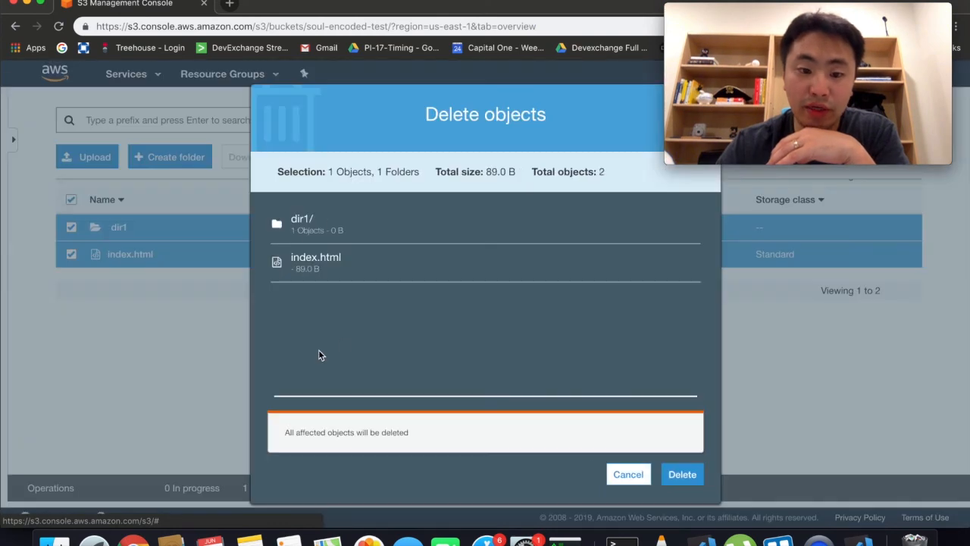
{"action": "left_click", "coordinate": [682, 474]}
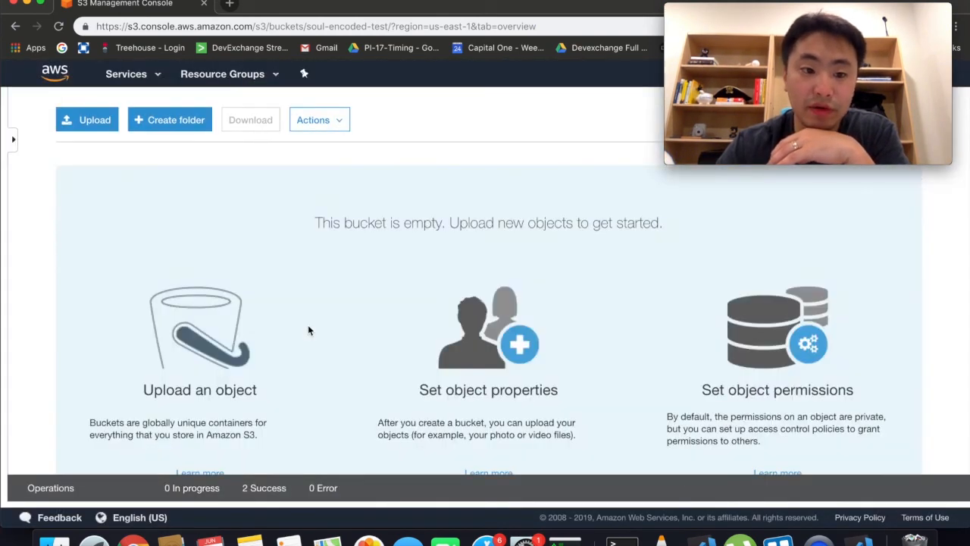
Step: Delete the soul-encoded-test bucket, confirming its name
{"action": "scroll", "coordinate": [296, 320], "scroll_direction": "up", "scroll_amount": 2}
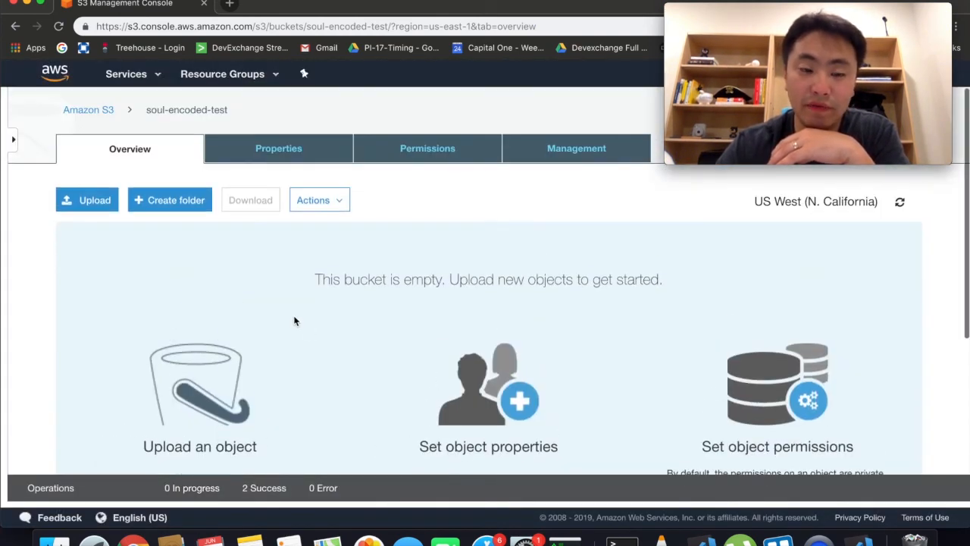
{"action": "left_click", "coordinate": [92, 113]}
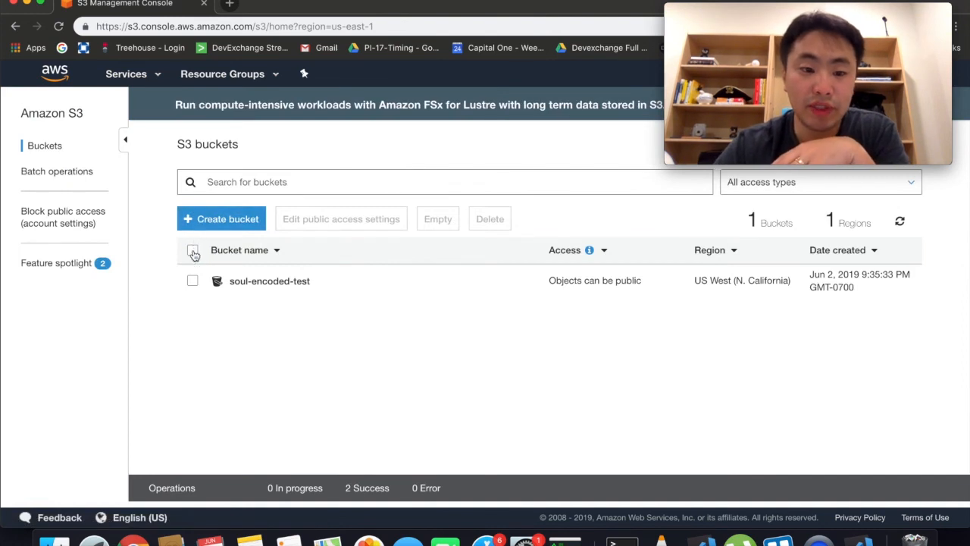
{"action": "left_click", "coordinate": [193, 250]}
{"action": "left_click", "coordinate": [490, 218]}
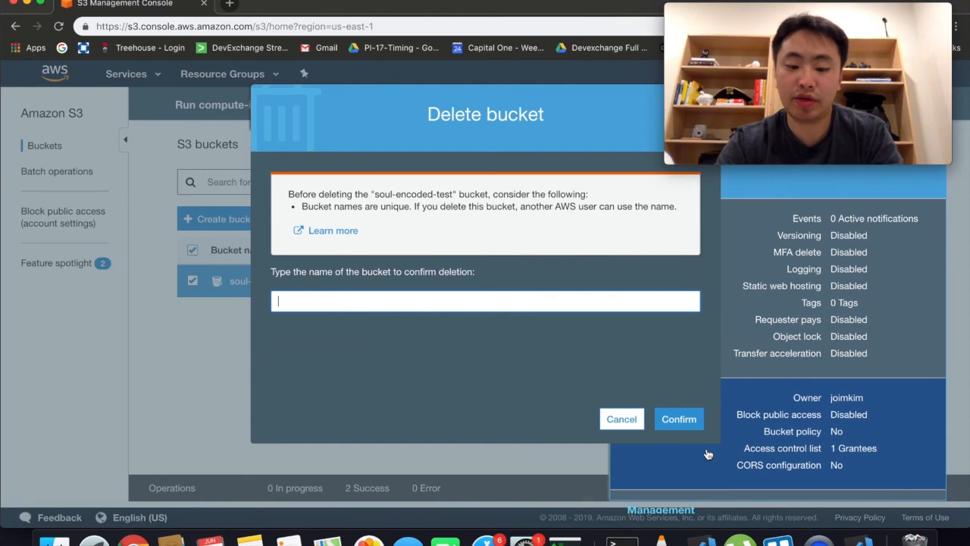
{"action": "type", "text": "soul-enc"}
{"action": "key", "text": "Down"}
{"action": "key", "text": "Return"}
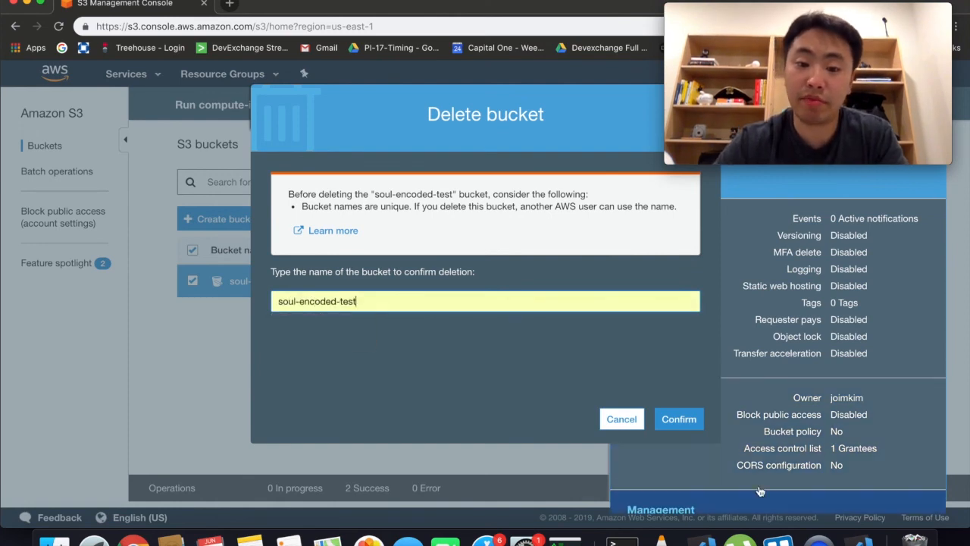
{"action": "left_click", "coordinate": [678, 418]}
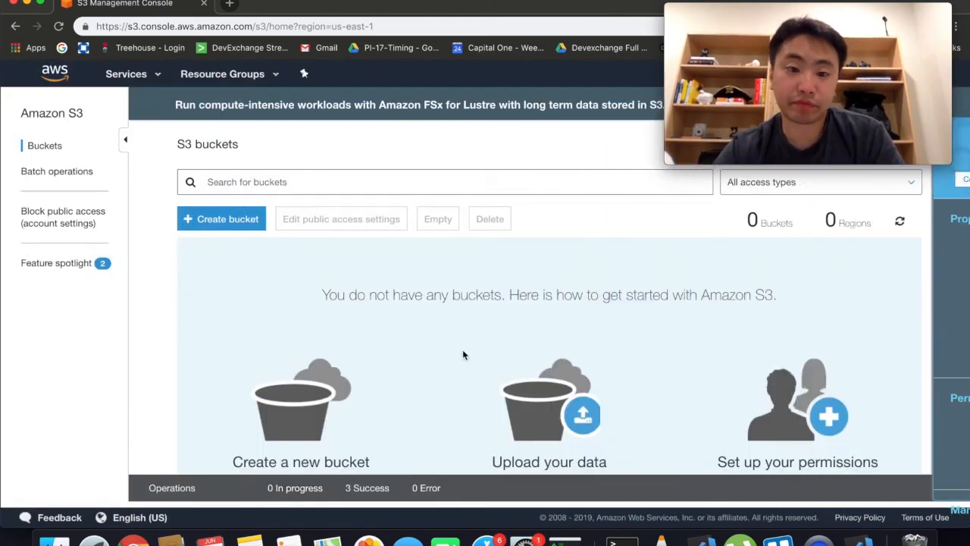